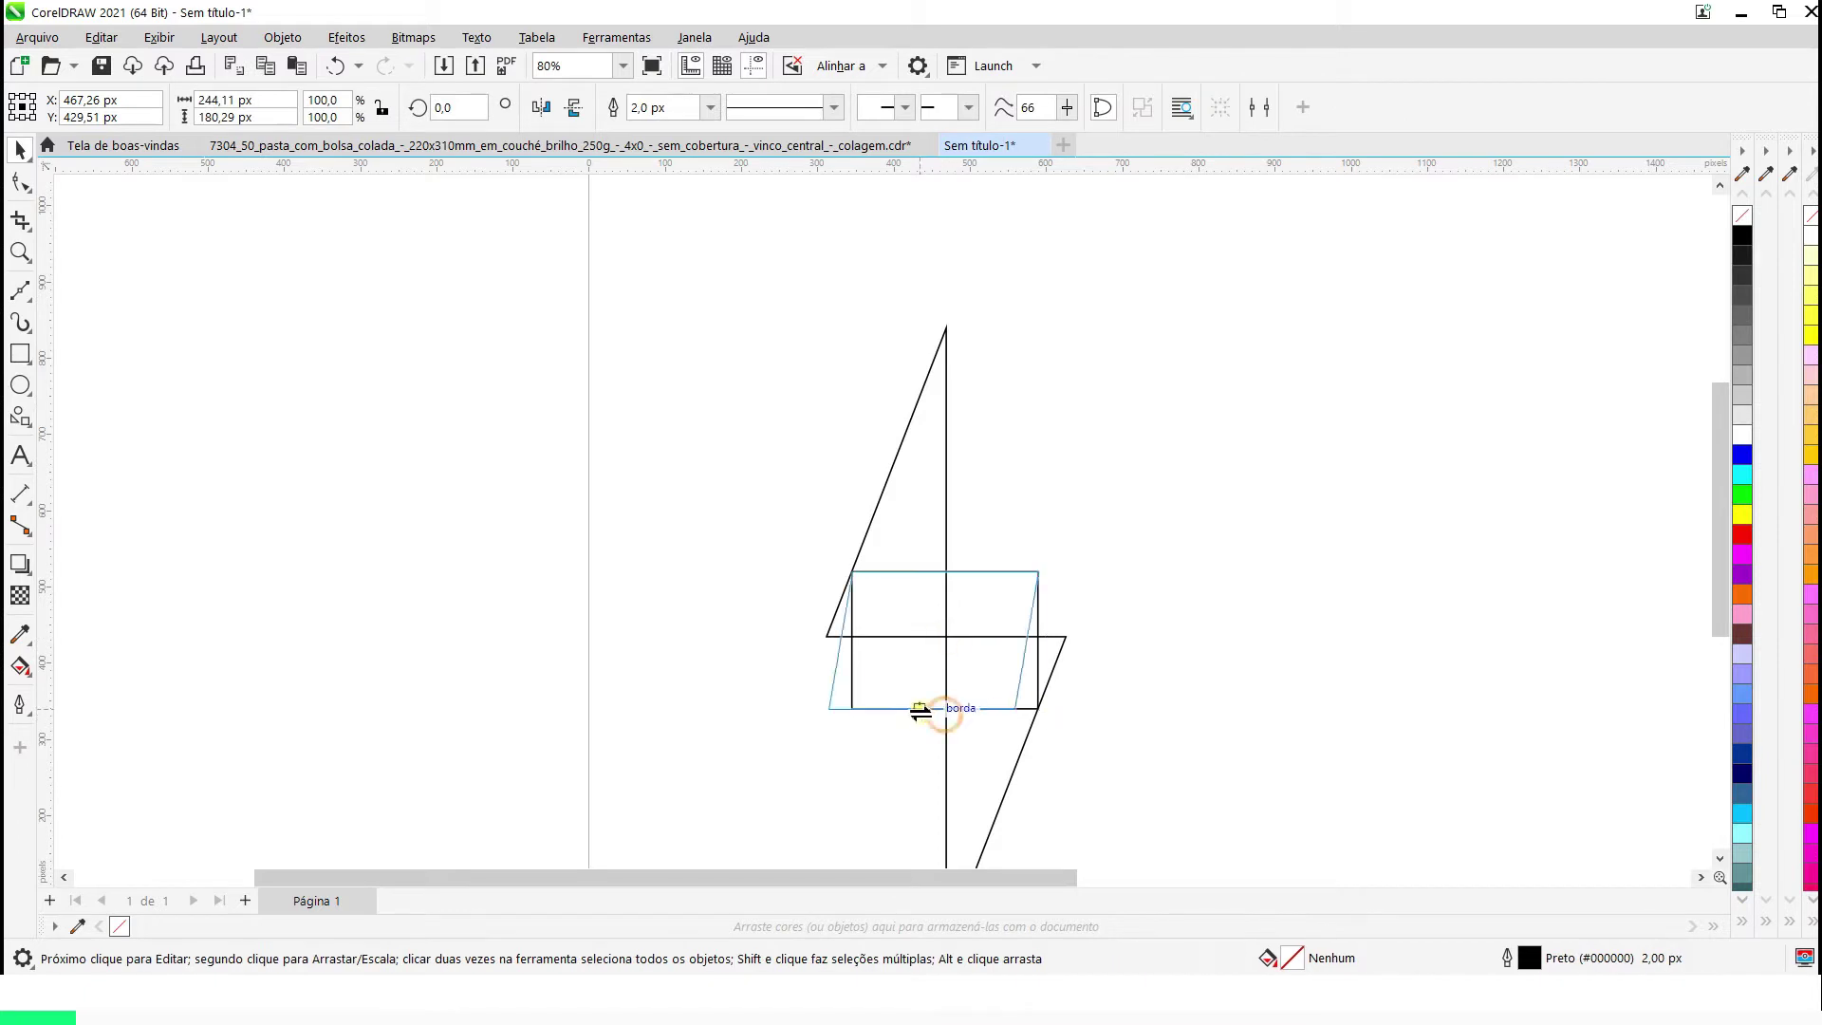
# Skew the rectangle overlapping the two triangles to follow their slant and weld all the shapes into one outline
pyautogui.moveTo(1064, 637); pyautogui.dragTo(1115, 642)
pyautogui.click(952, 640)
pyautogui.moveTo(952, 562); pyautogui.dragTo(937, 565)
pyautogui.scroll(-3, 1041, 512)
pyautogui.moveTo(1158, 742); pyautogui.dragTo(840, 366)
pyautogui.click(668, 109)
# Delete the surplus nodes from the welded outline so that a clean lightning bolt remains
pyautogui.scroll(2, 1210, 585)
pyautogui.click(19, 182)
pyautogui.moveTo(773, 561); pyautogui.dragTo(698, 503)
pyautogui.press('Delete')
pyautogui.moveTo(958, 567); pyautogui.dragTo(858, 511)
pyautogui.press('Delete')
pyautogui.press('space')
# Scale the lightning bolt down to about 127 × 266 px and place it in the page's upper-left area
pyautogui.moveTo(924, 301); pyautogui.dragTo(879, 455)
pyautogui.moveTo(812, 533); pyautogui.dragTo(673, 322)
pyautogui.click(816, 461)
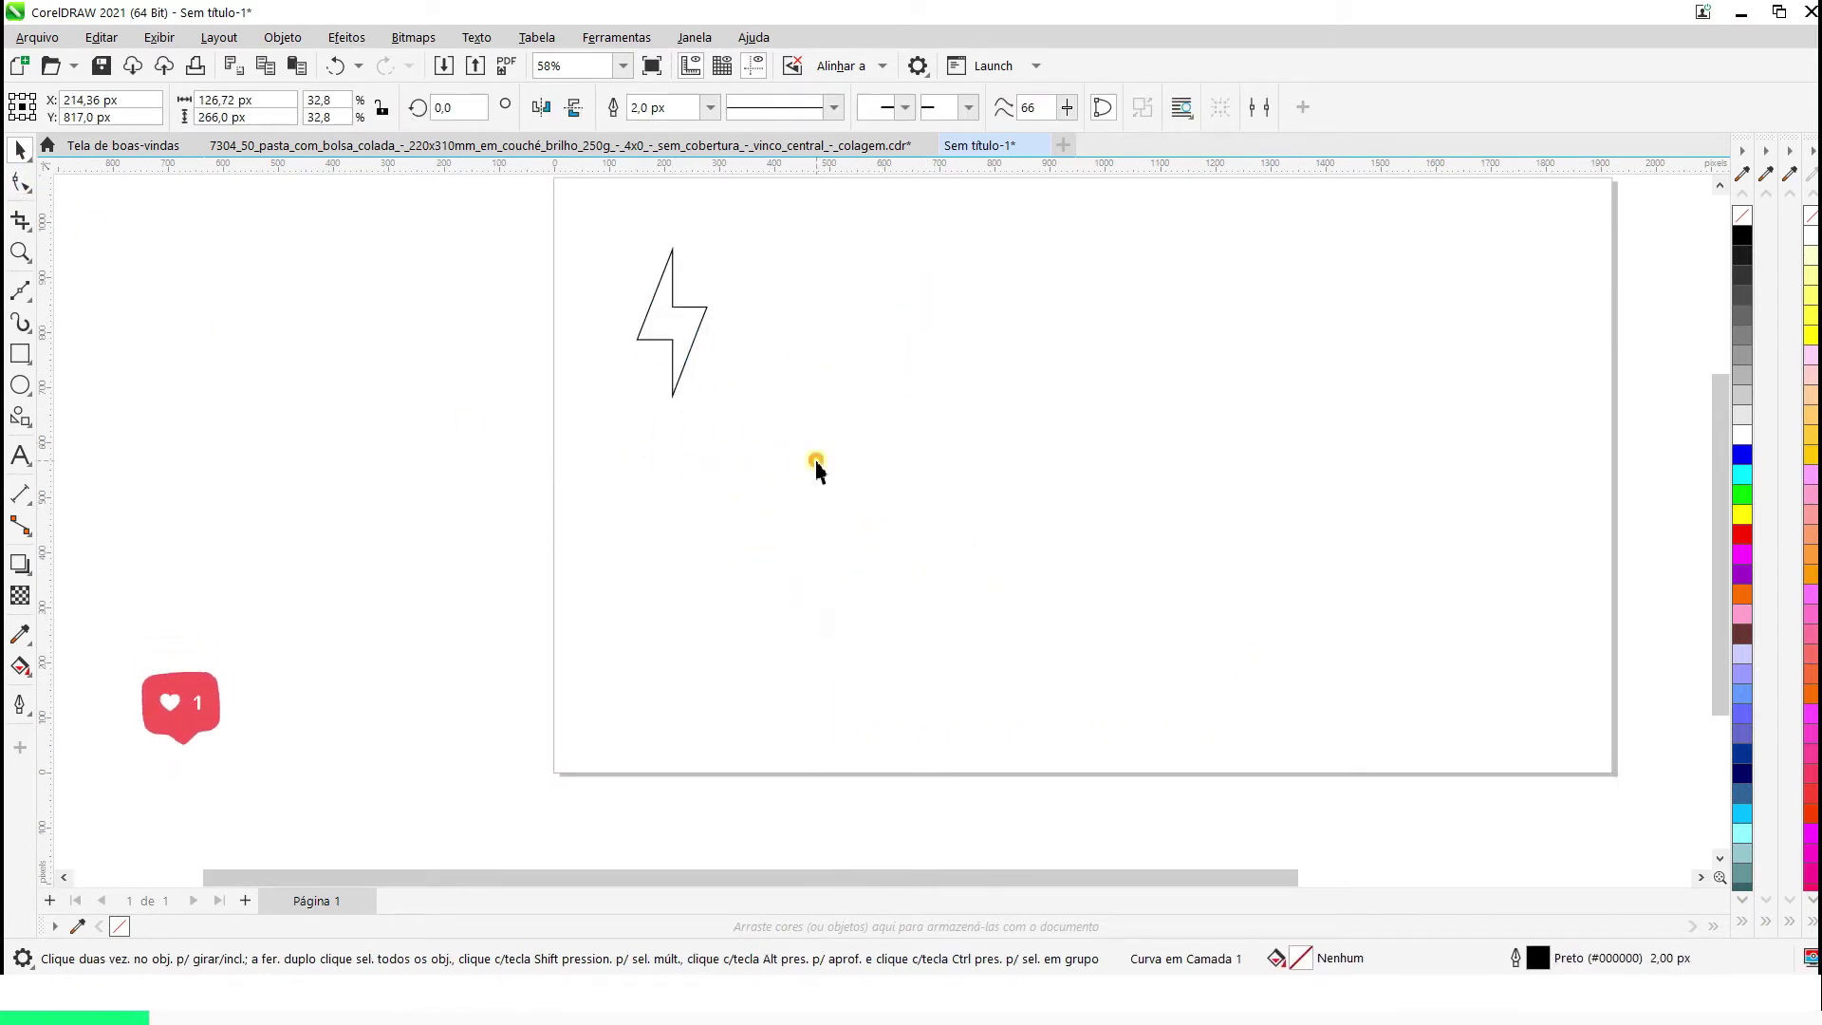
# Draw a rectangle about 161 × 184 px below the bolt and round its bottom corners with a 30 px radius
pyautogui.press('F6')
pyautogui.moveTo(672, 497); pyautogui.dragTo(762, 599)
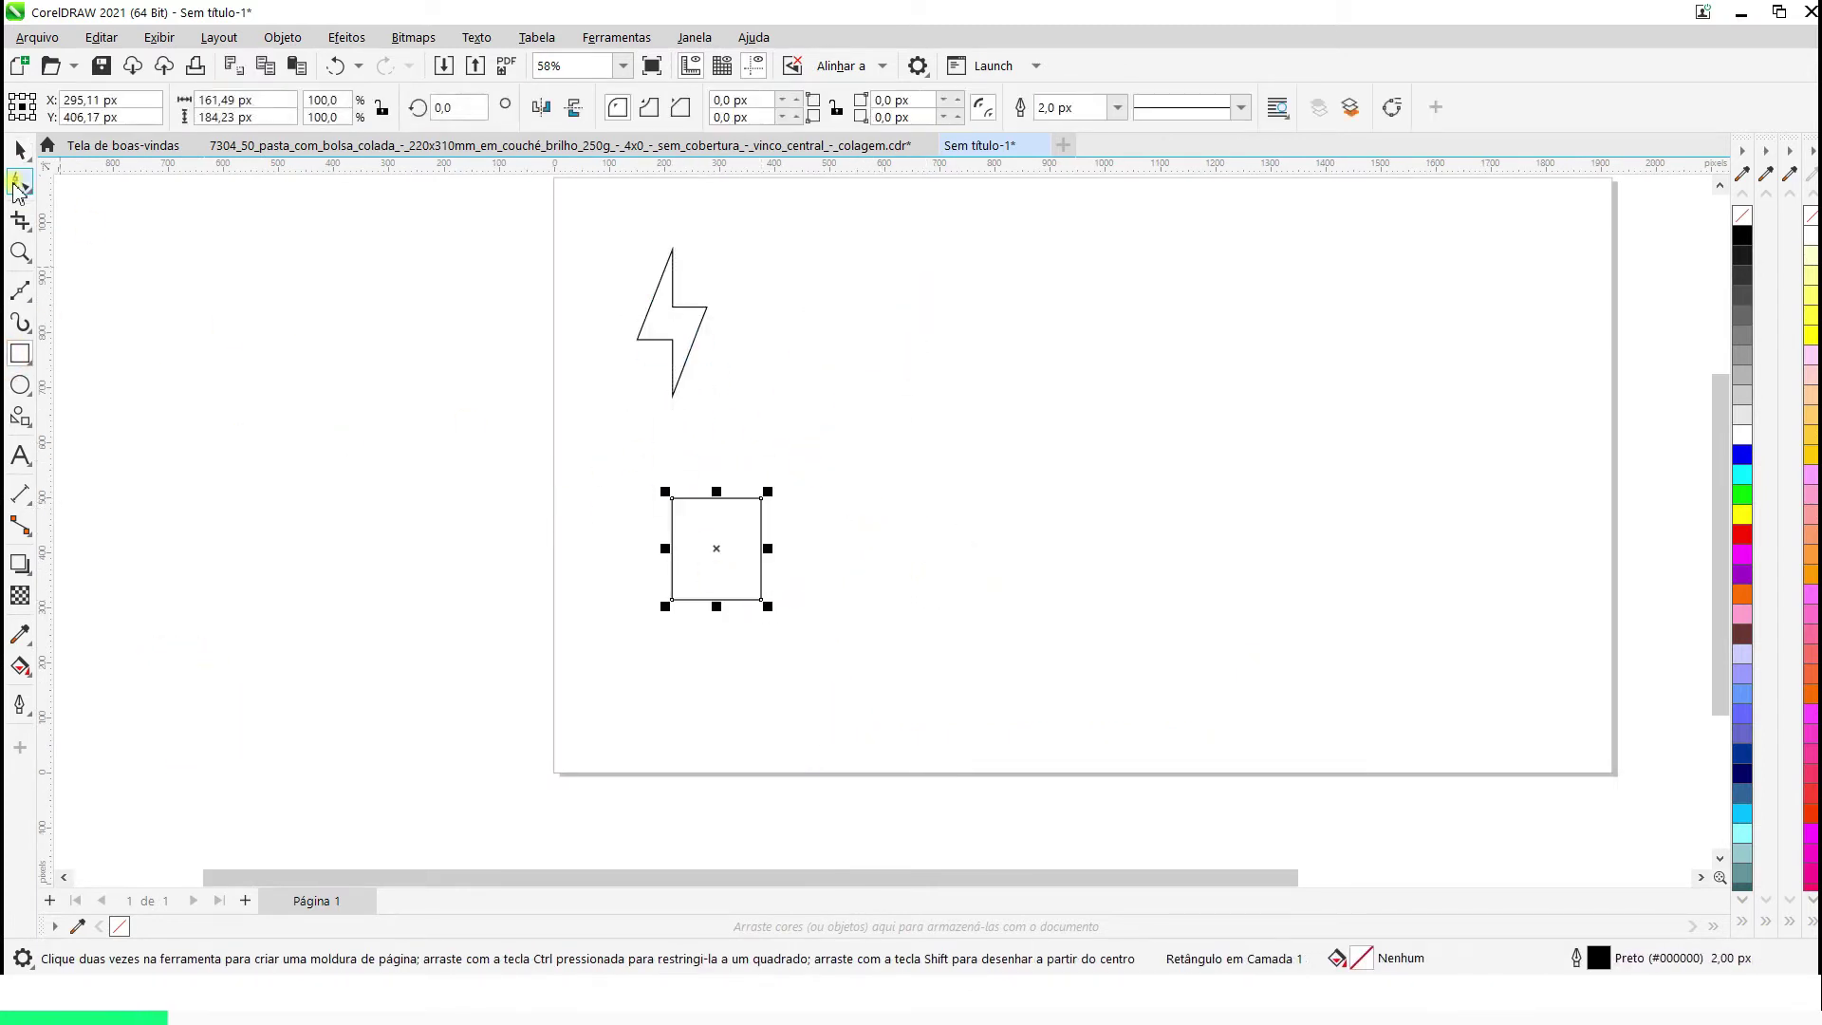
pyautogui.click(20, 182)
pyautogui.scroll(2, 568, 564)
pyautogui.press('space')
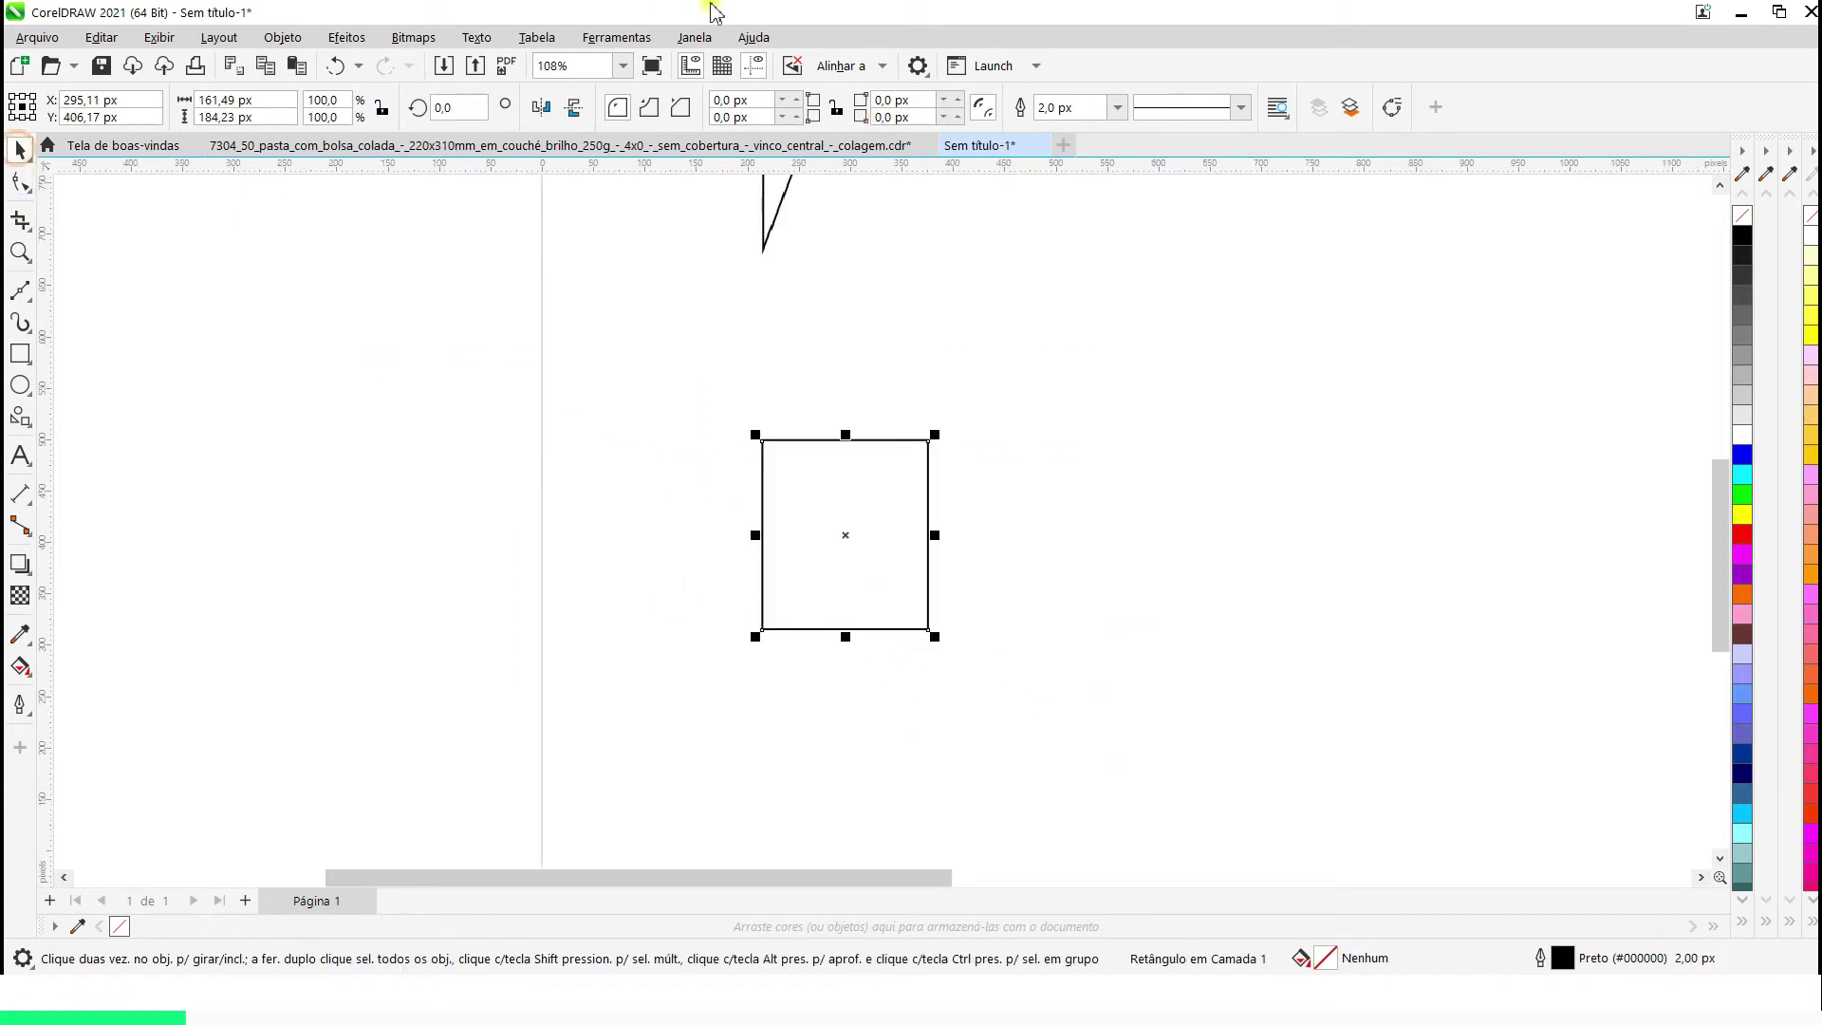
pyautogui.moveTo(921, 117); pyautogui.dragTo(835, 119)
pyautogui.write('30')
pyautogui.press('Return')
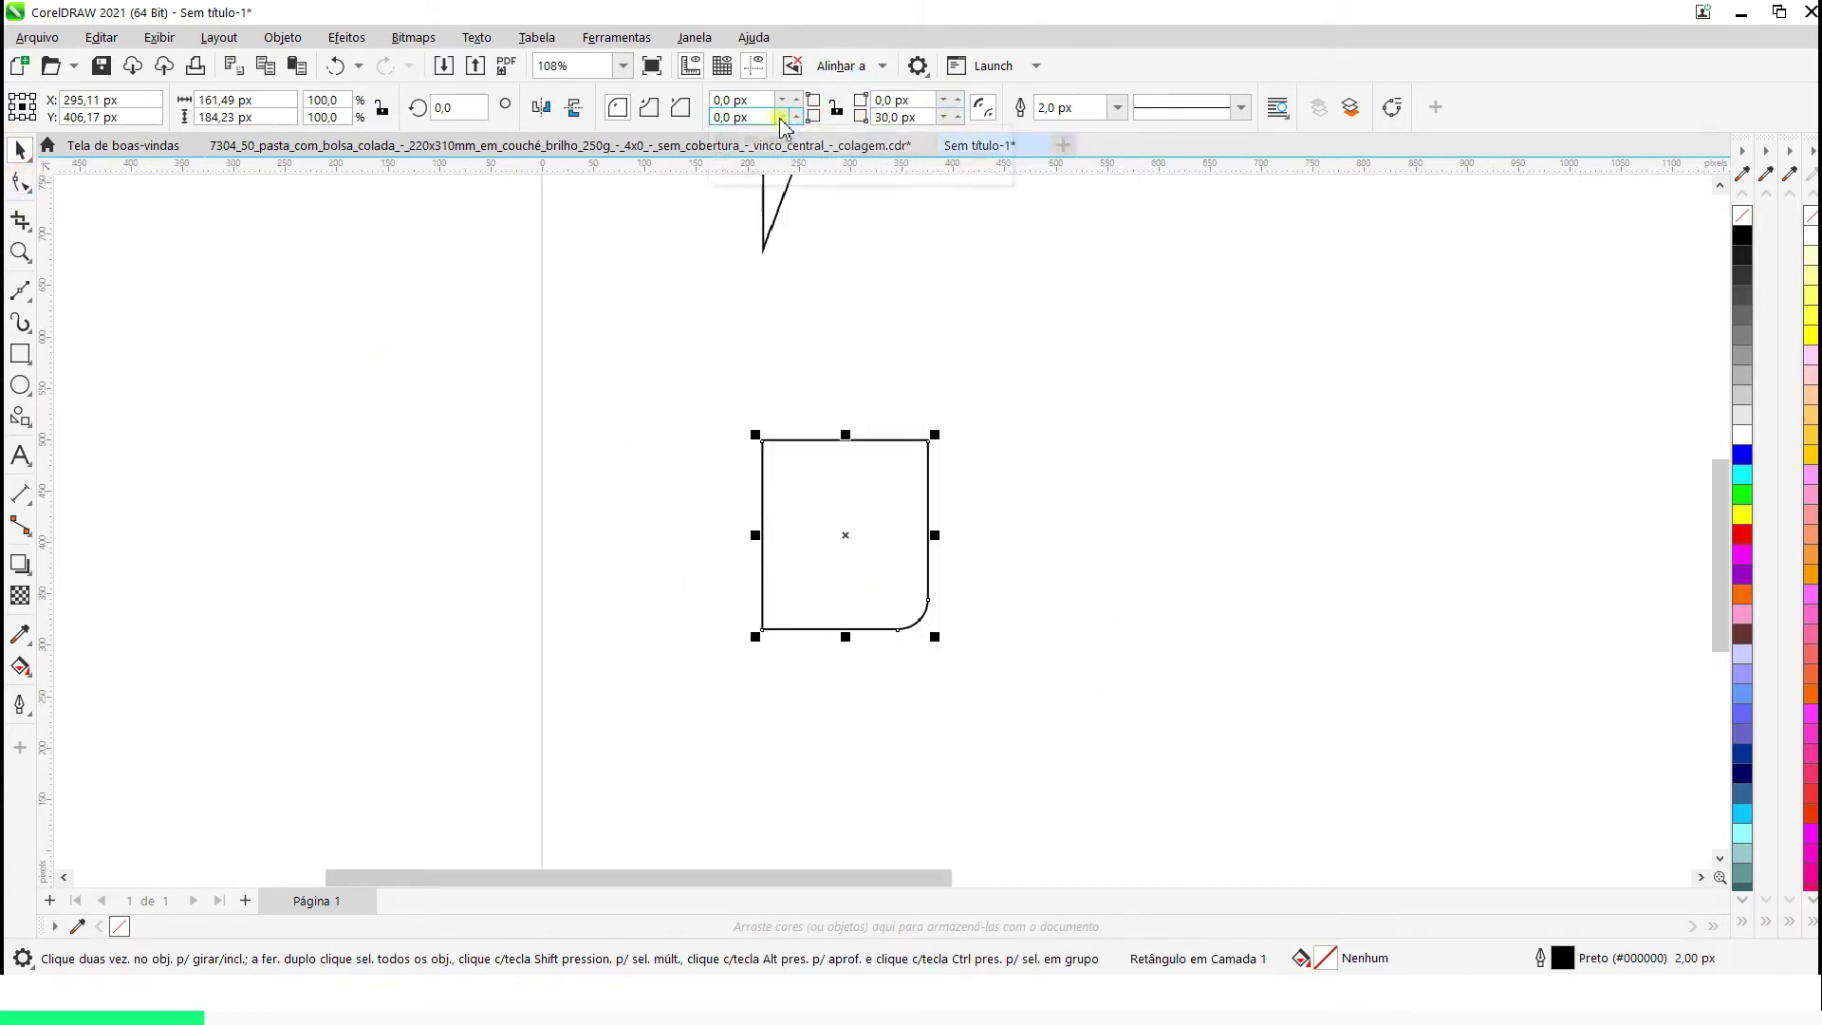
# Draw a narrow prong about 19 × 78 px over the plug body's top edge and fully round its ends
pyautogui.press('F6')
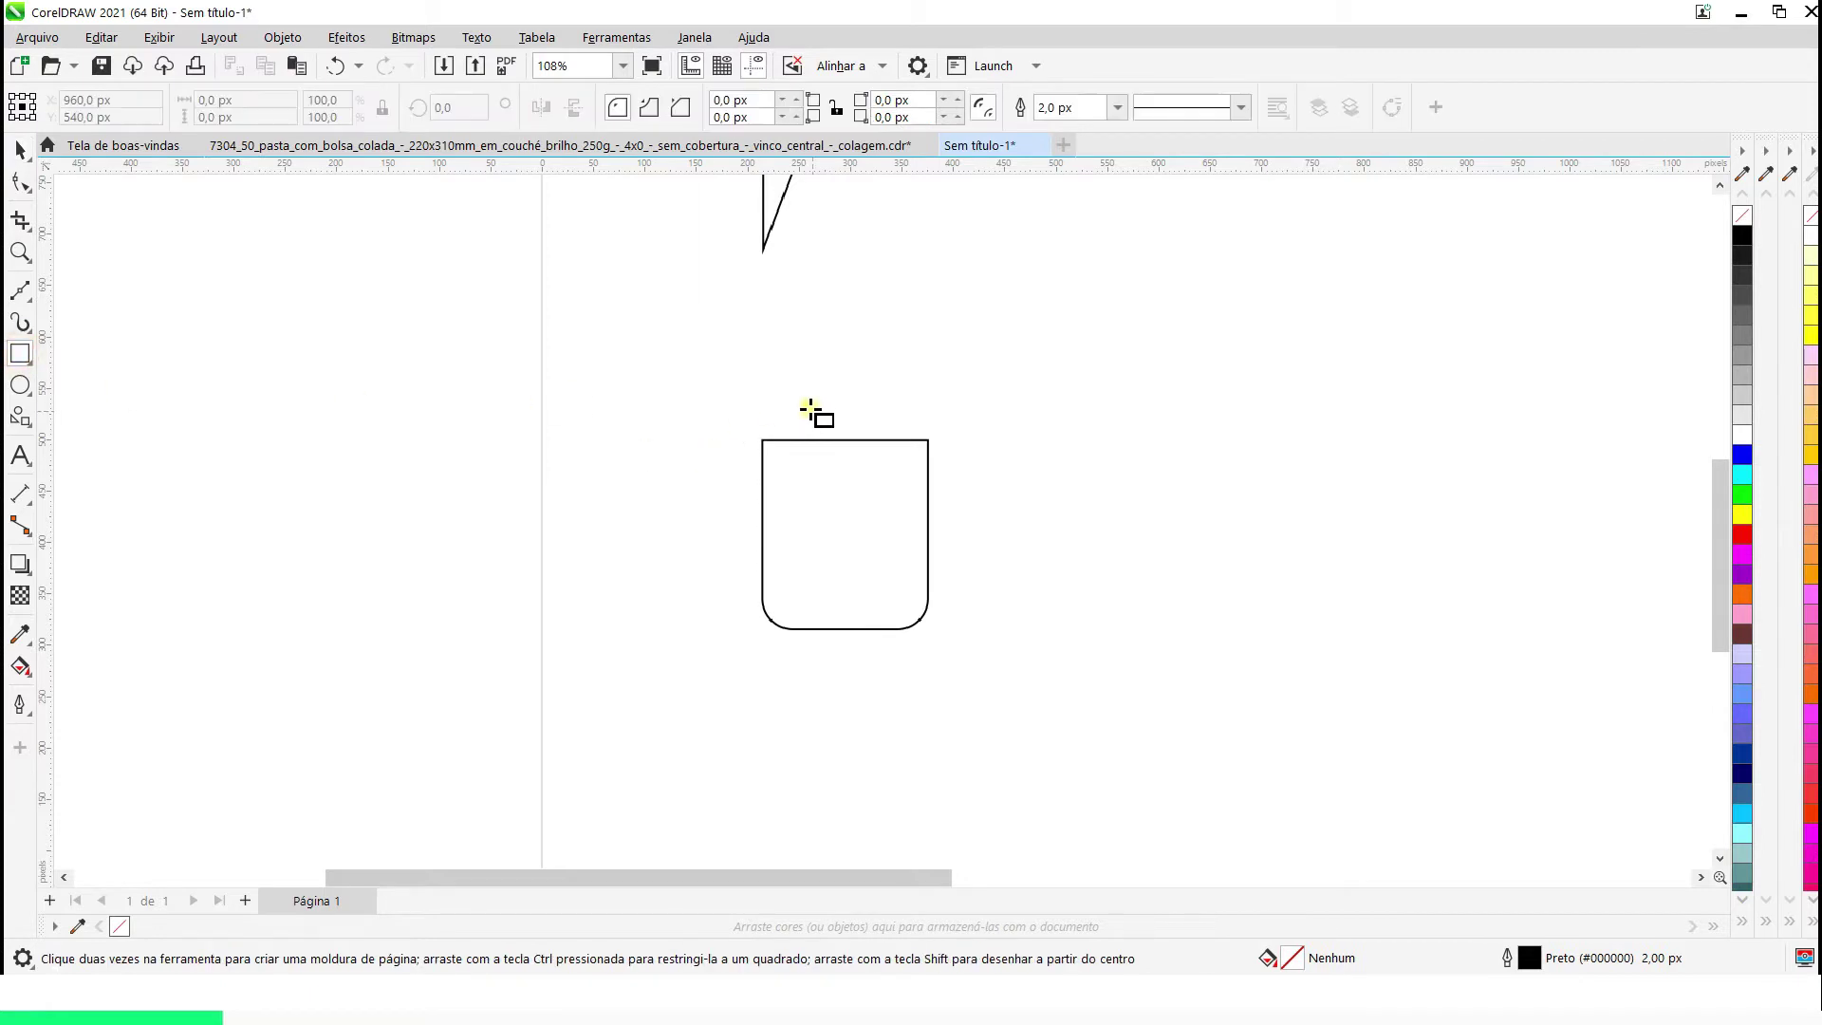
pyautogui.moveTo(792, 372); pyautogui.dragTo(811, 453)
pyautogui.click(20, 184)
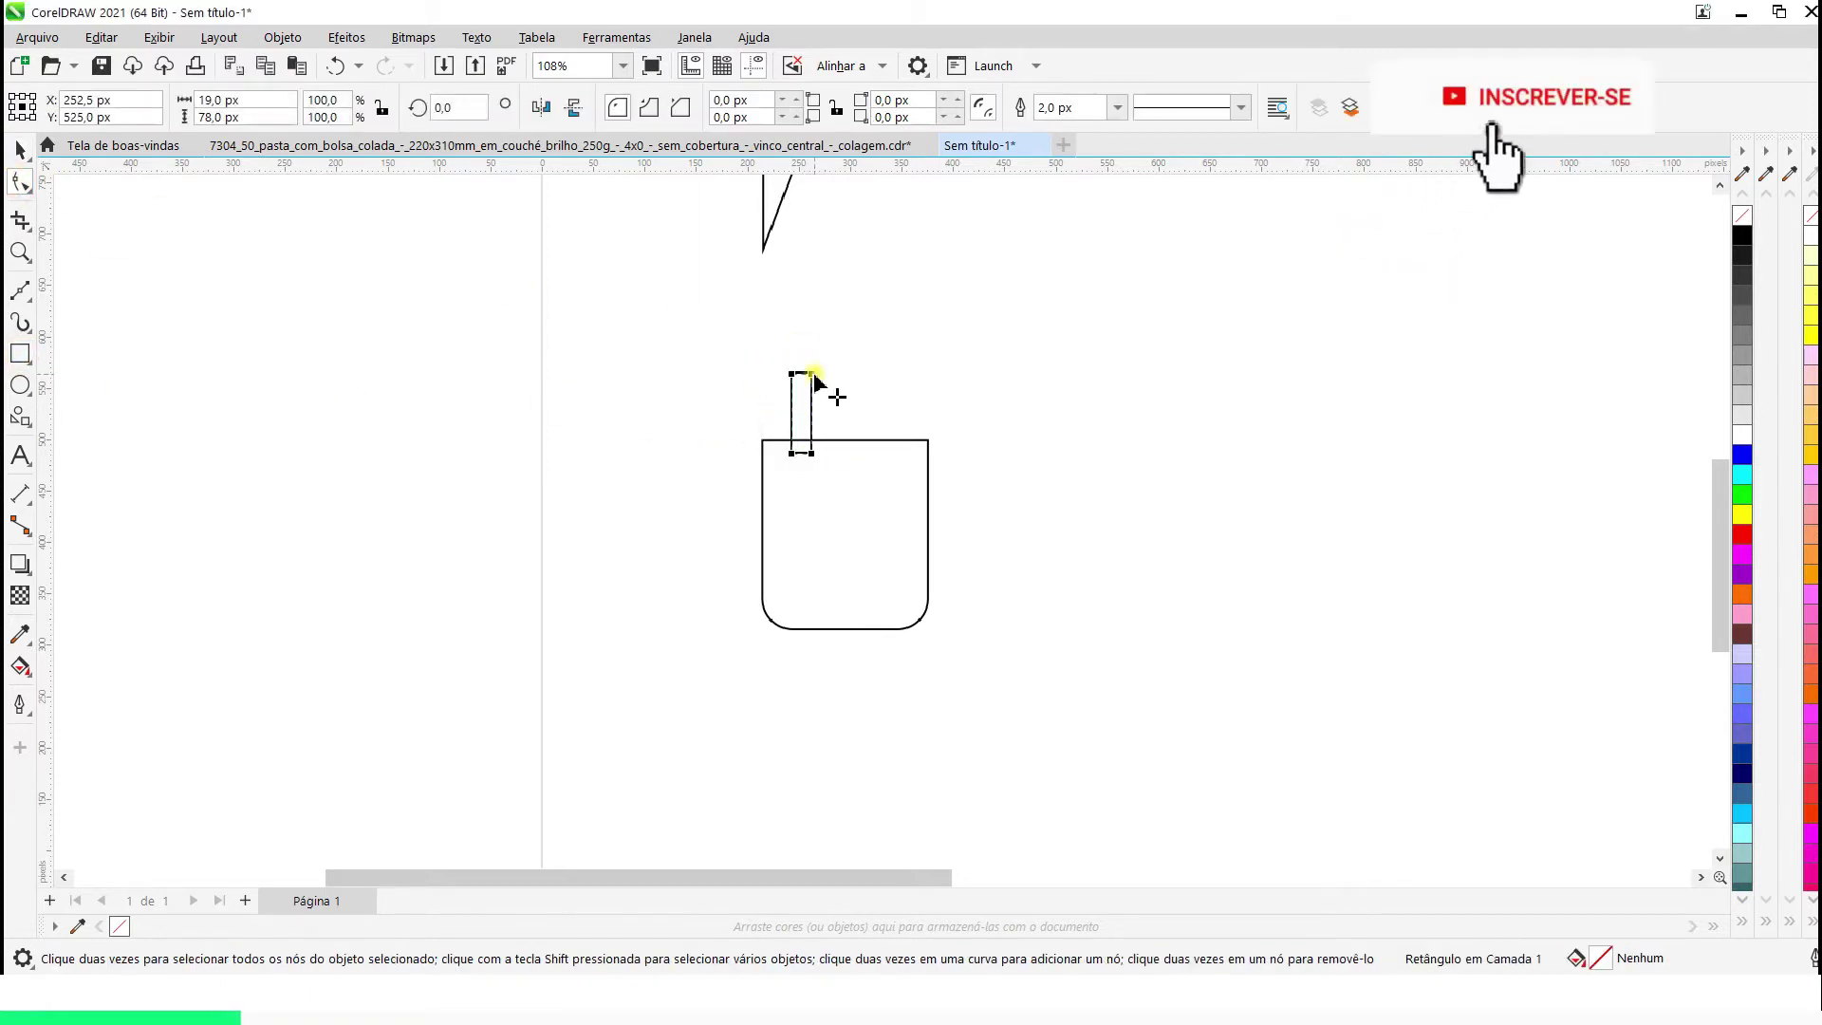
pyautogui.moveTo(812, 374); pyautogui.dragTo(813, 394)
pyautogui.press('space')
# Duplicate the prong toward the other side of the plug body and weld both prongs to the body
pyautogui.moveTo(811, 415); pyautogui.dragTo(895, 414)
pyautogui.rightClick(895, 415)
pyautogui.keyDown('shift'); pyautogui.click(808, 413); pyautogui.keyUp('shift')
pyautogui.keyDown('shift'); pyautogui.click(820, 508); pyautogui.keyUp('shift')
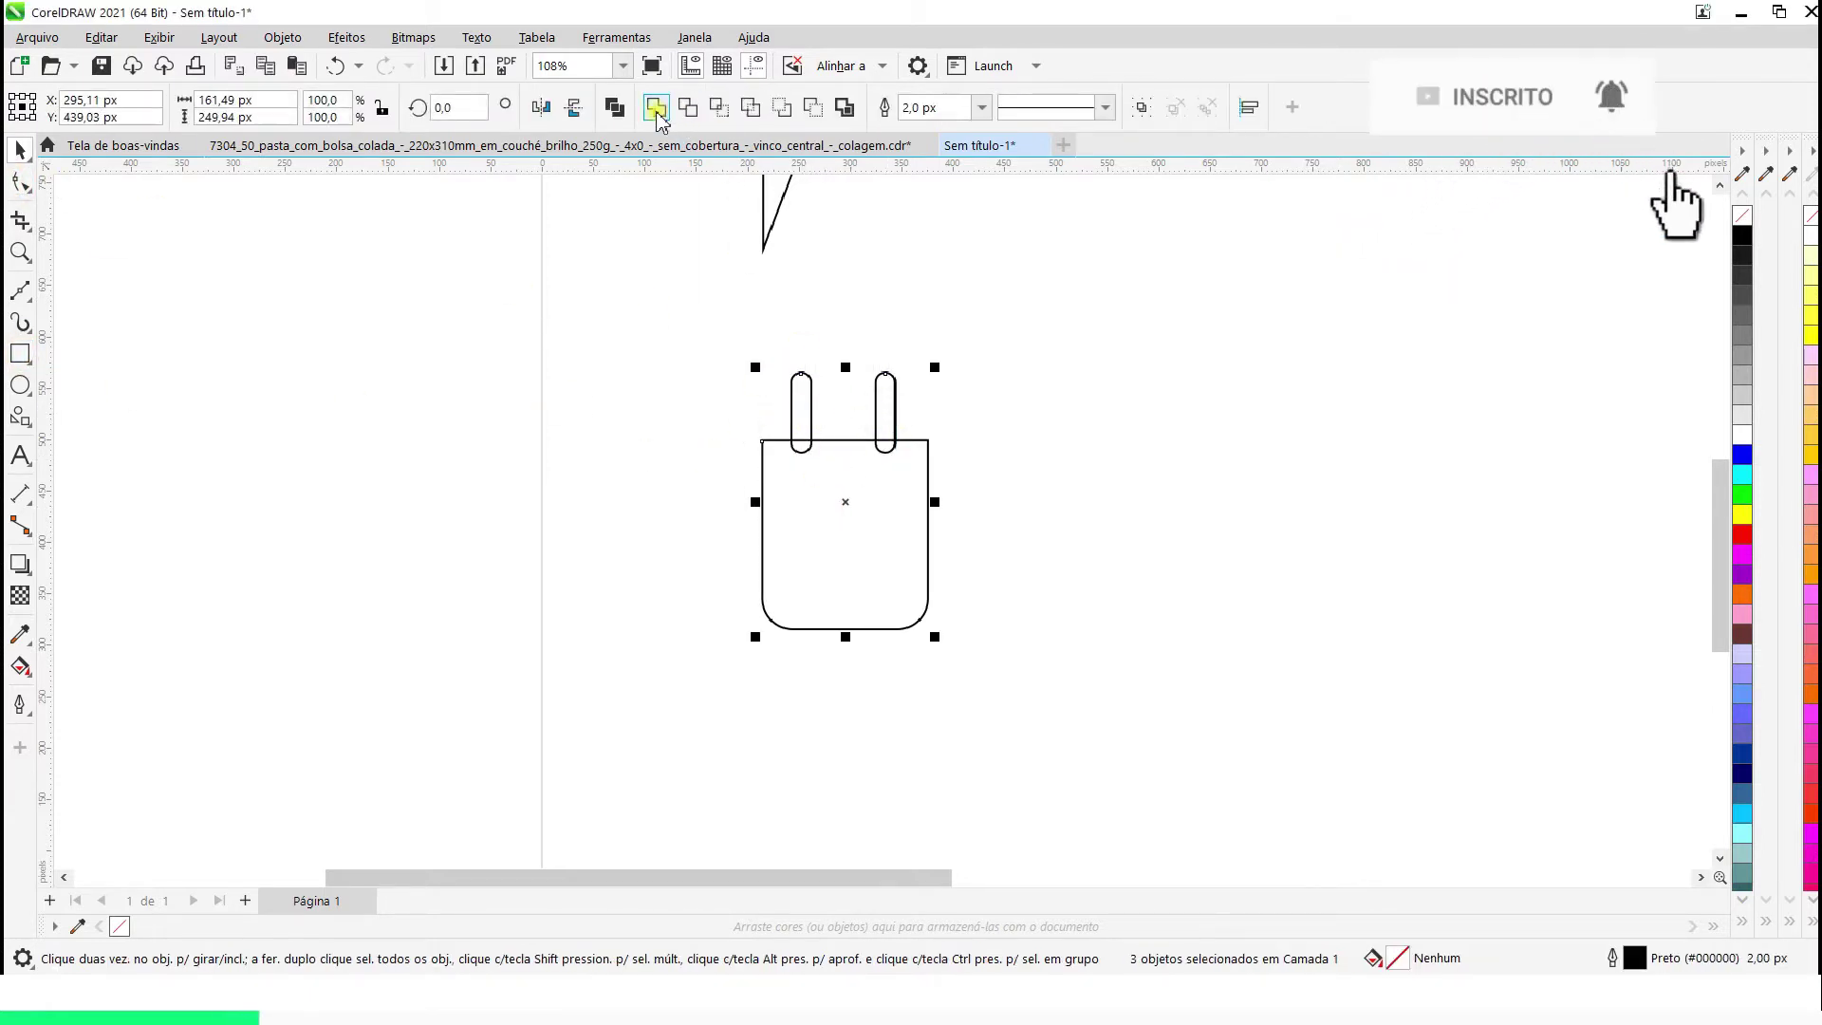
pyautogui.click(657, 110)
# Draw a narrow cable rectangle over the plug body's bottom edge and round its ends
pyautogui.press('F6')
pyautogui.moveTo(847, 612)
pyautogui.mouseDown()
pyautogui.moveTo(862, 724)
pyautogui.moveTo(882, 630)
pyautogui.mouseUp()
pyautogui.click(25, 189)
pyautogui.click(95, 211)
pyautogui.press('F10')
pyautogui.press('space')
# Centre the cable horizontally on the plug body and weld them into a single plug outline
pyautogui.keyDown('shift'); pyautogui.click(892, 627); pyautogui.keyUp('shift')
pyautogui.press('c')
pyautogui.moveTo(1058, 763); pyautogui.dragTo(617, 328)
pyautogui.click(657, 108)
pyautogui.scroll(-1, 639, 466)
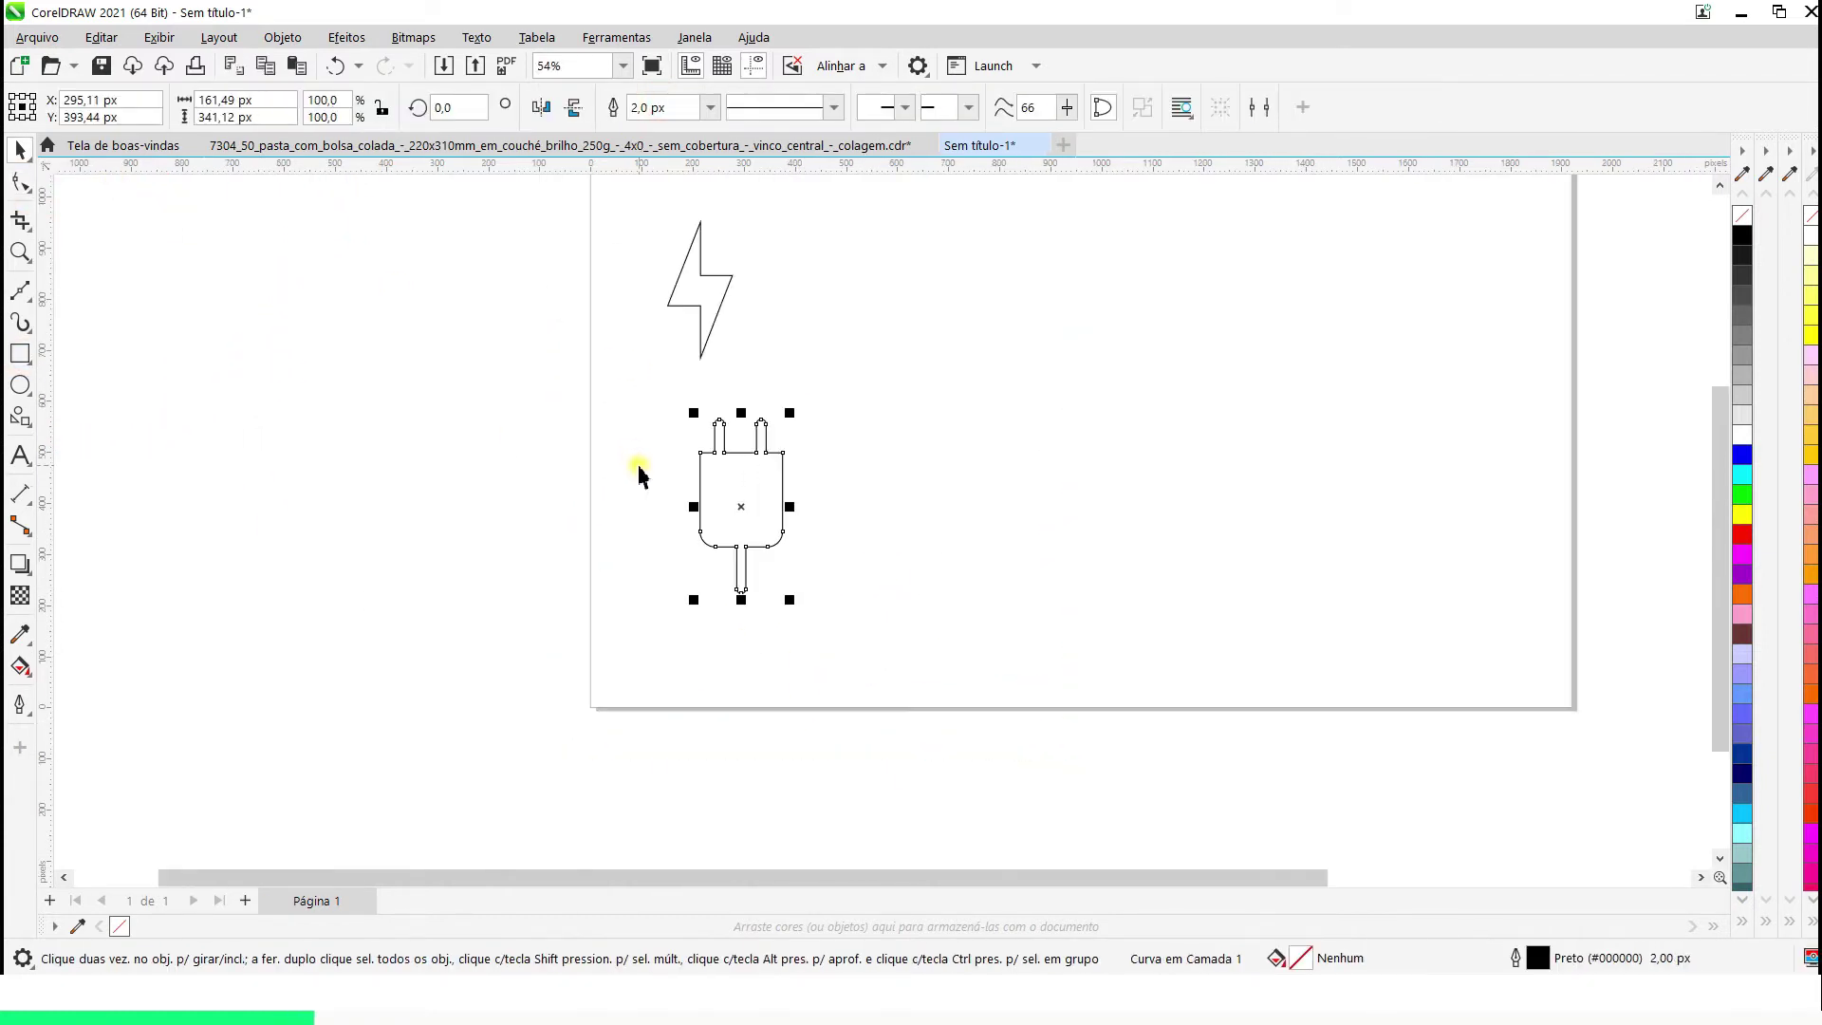
# Scale the plug down and move it beside the page, below and to the left of the lightning bolt
pyautogui.scroll(-1, 639, 467)
pyautogui.moveTo(738, 428); pyautogui.dragTo(720, 464)
pyautogui.moveTo(697, 513); pyautogui.dragTo(581, 474)
pyautogui.click(878, 588)
# Draw a battery body about 303 × 651 px and round all its corners to a radius of about 41 px
pyautogui.press('F2')
pyautogui.moveTo(1042, 615); pyautogui.dragTo(557, 273)
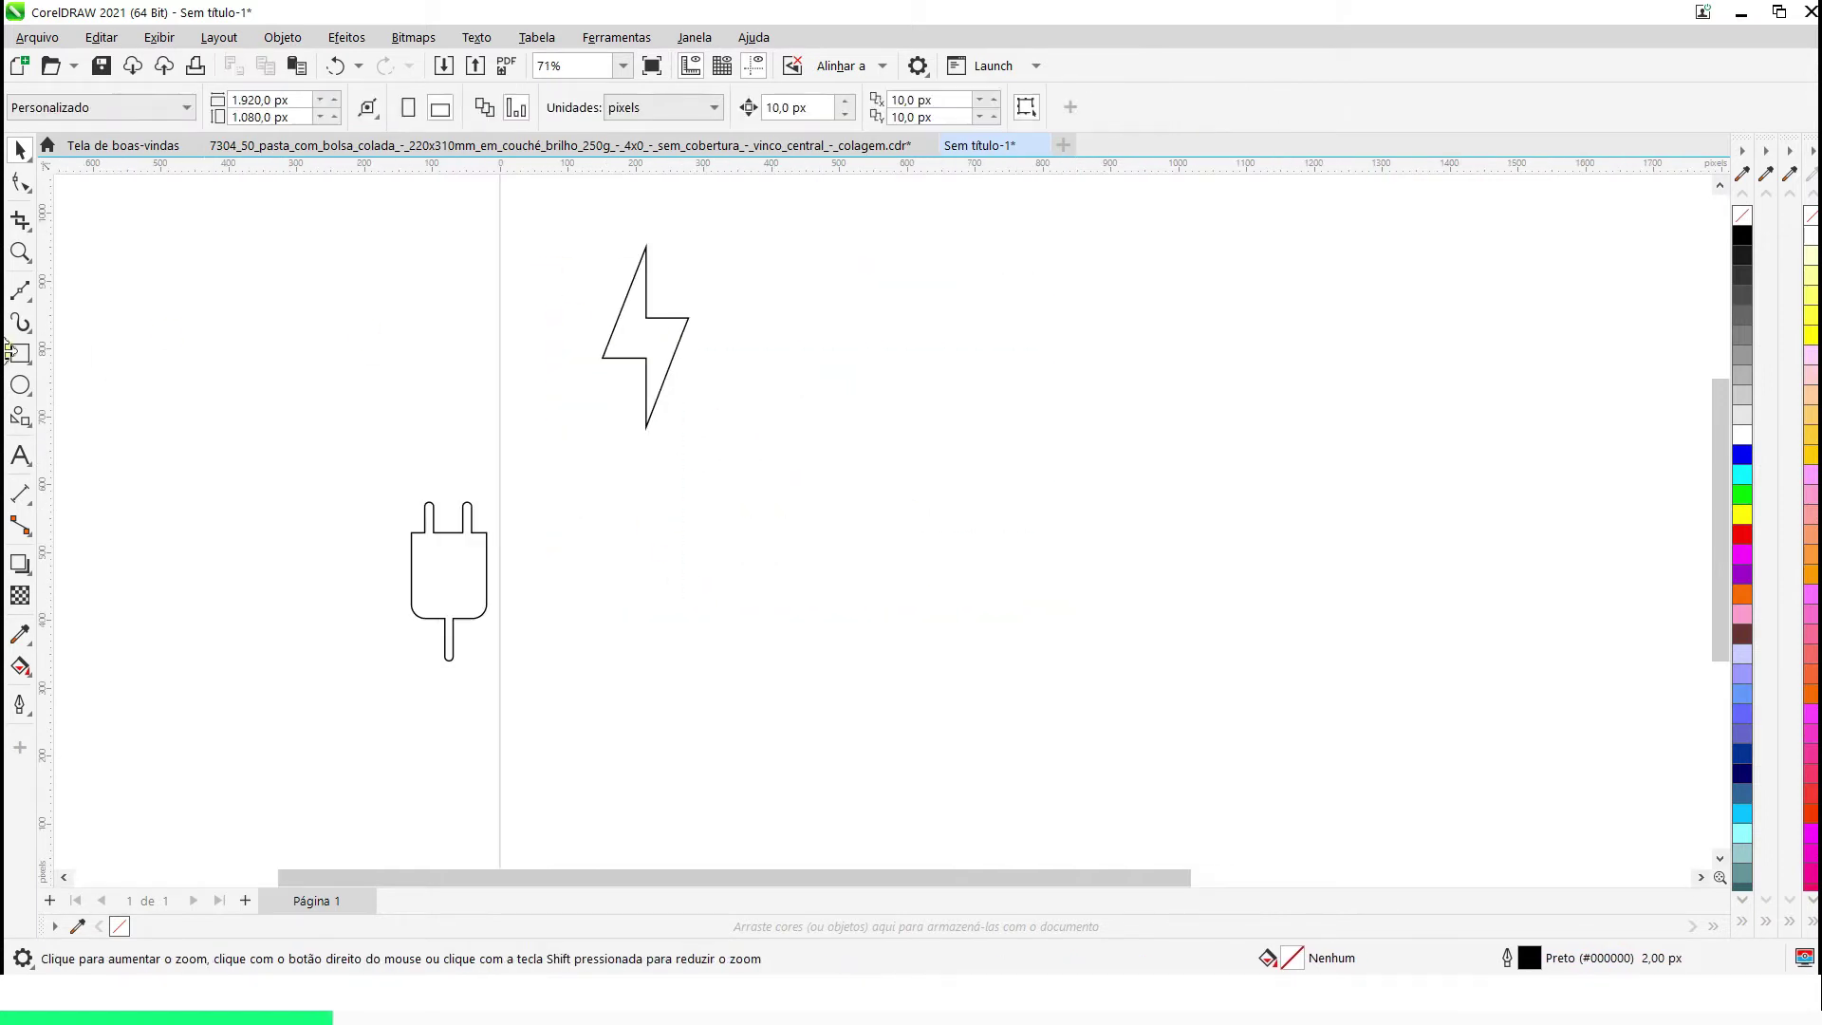
pyautogui.click(12, 353)
pyautogui.moveTo(823, 278); pyautogui.dragTo(1030, 720)
pyautogui.click(20, 183)
pyautogui.moveTo(823, 279); pyautogui.dragTo(853, 286)
pyautogui.click(20, 182)
pyautogui.press('space')
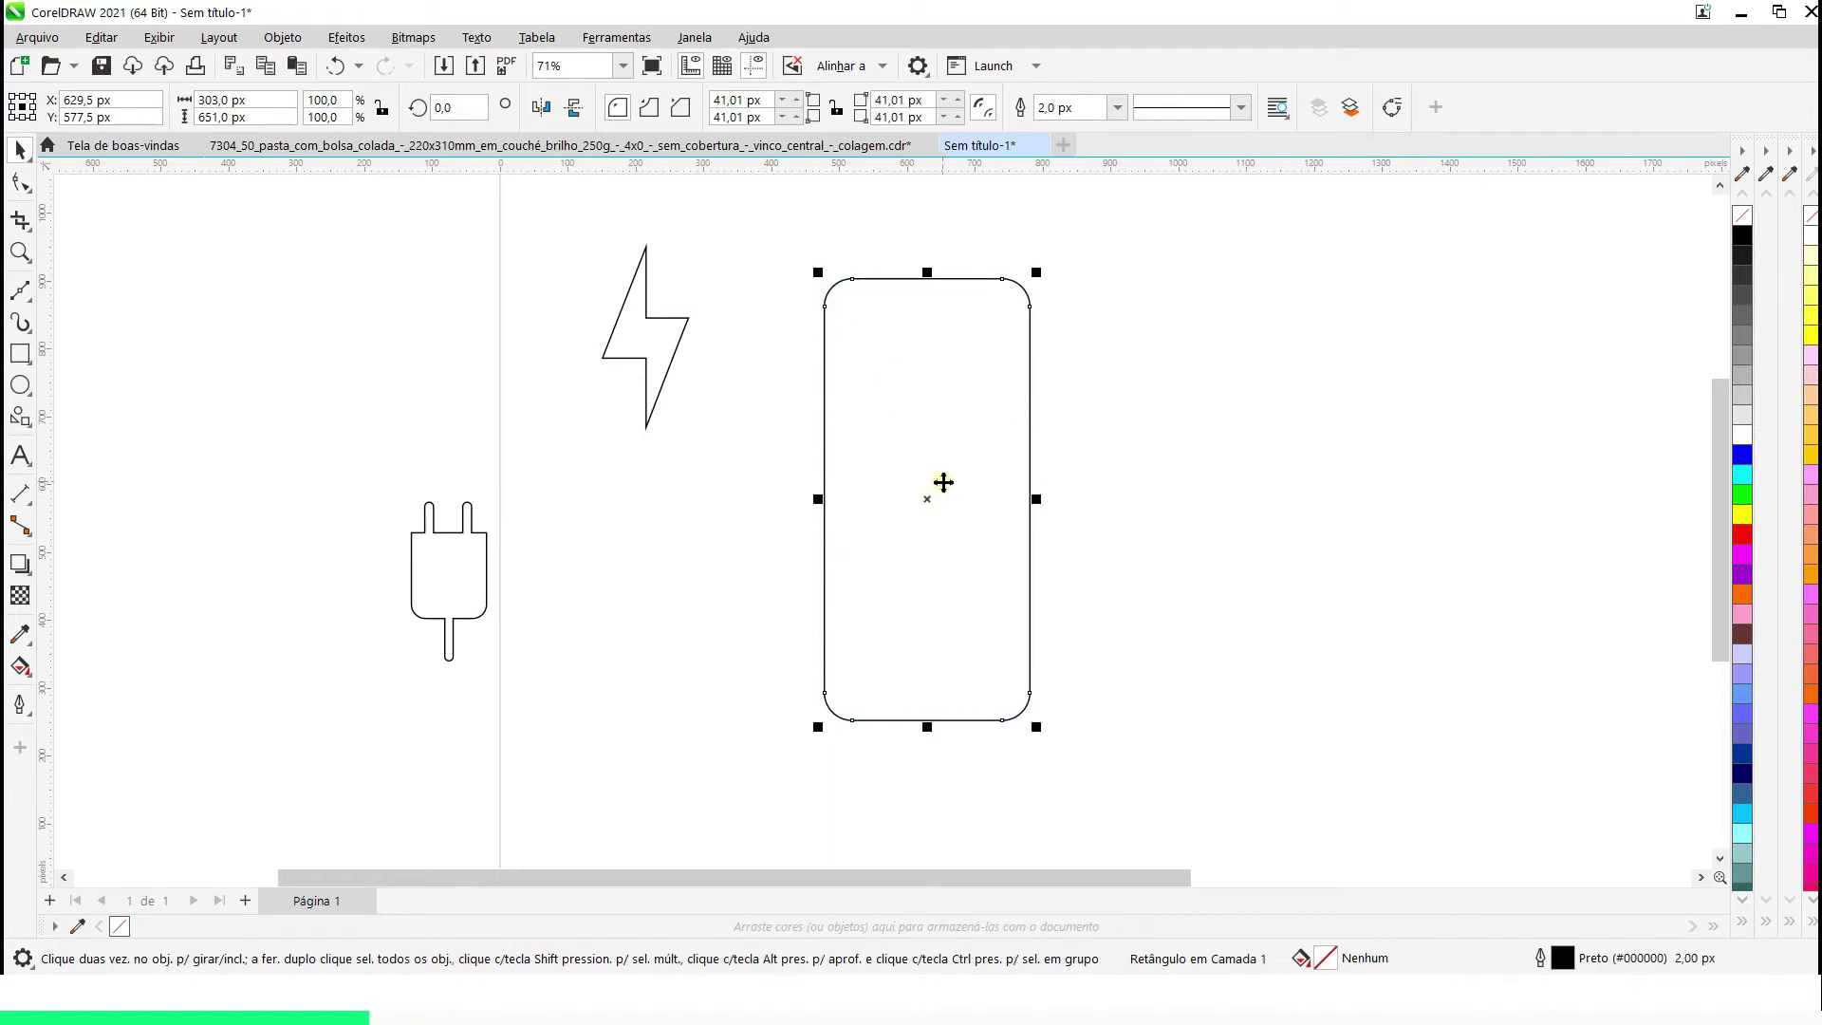
# Duplicate the battery body, resize the copy to about 178 × 82 px and centre it over the body's top edge as a cap
pyautogui.moveTo(943, 484); pyautogui.dragTo(1296, 453)
pyautogui.rightClick(1297, 453)
pyautogui.moveTo(1283, 693); pyautogui.dragTo(1285, 304)
pyautogui.moveTo(1384, 275); pyautogui.dragTo(1298, 275)
pyautogui.moveTo(1257, 270); pyautogui.dragTo(1096, 276)
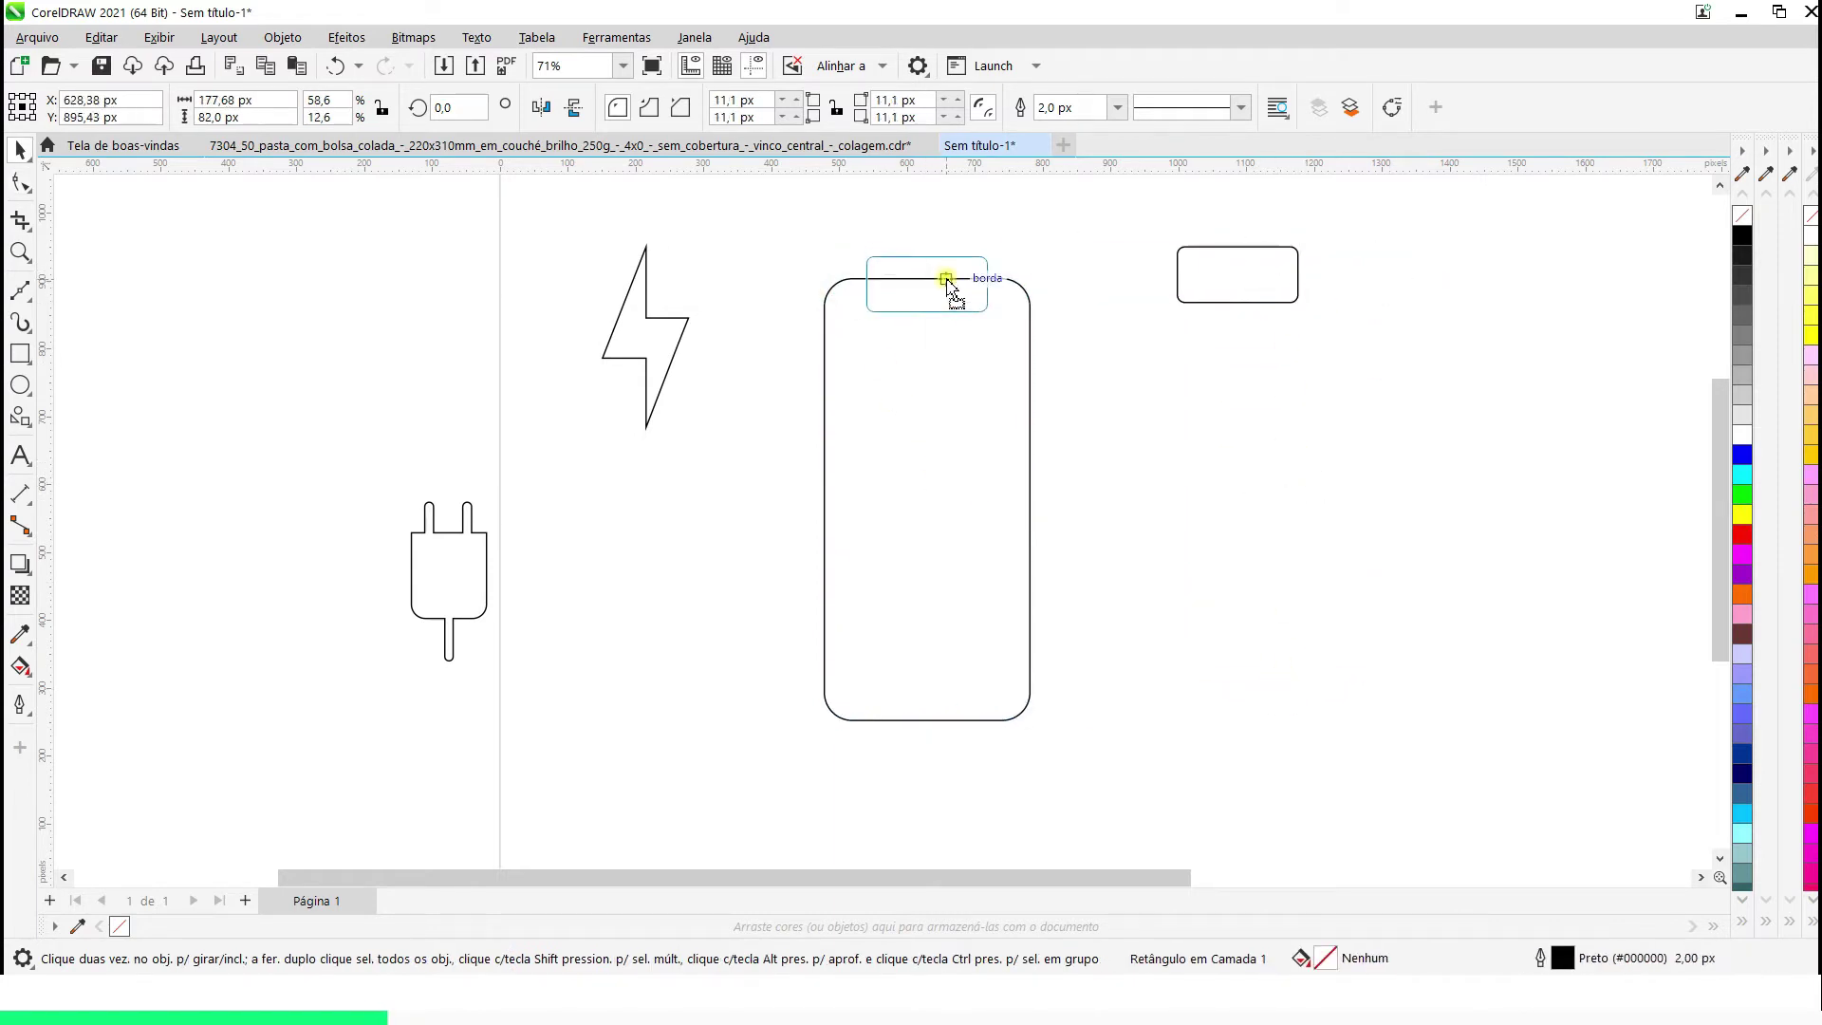
pyautogui.moveTo(947, 282); pyautogui.dragTo(947, 282)
pyautogui.keyDown('shift'); pyautogui.click(945, 384); pyautogui.keyUp('shift')
pyautogui.click(1116, 358)
# Set the outlines of the battery body and cap to 10 px and convert the cap's outline to an object
pyautogui.click(988, 302)
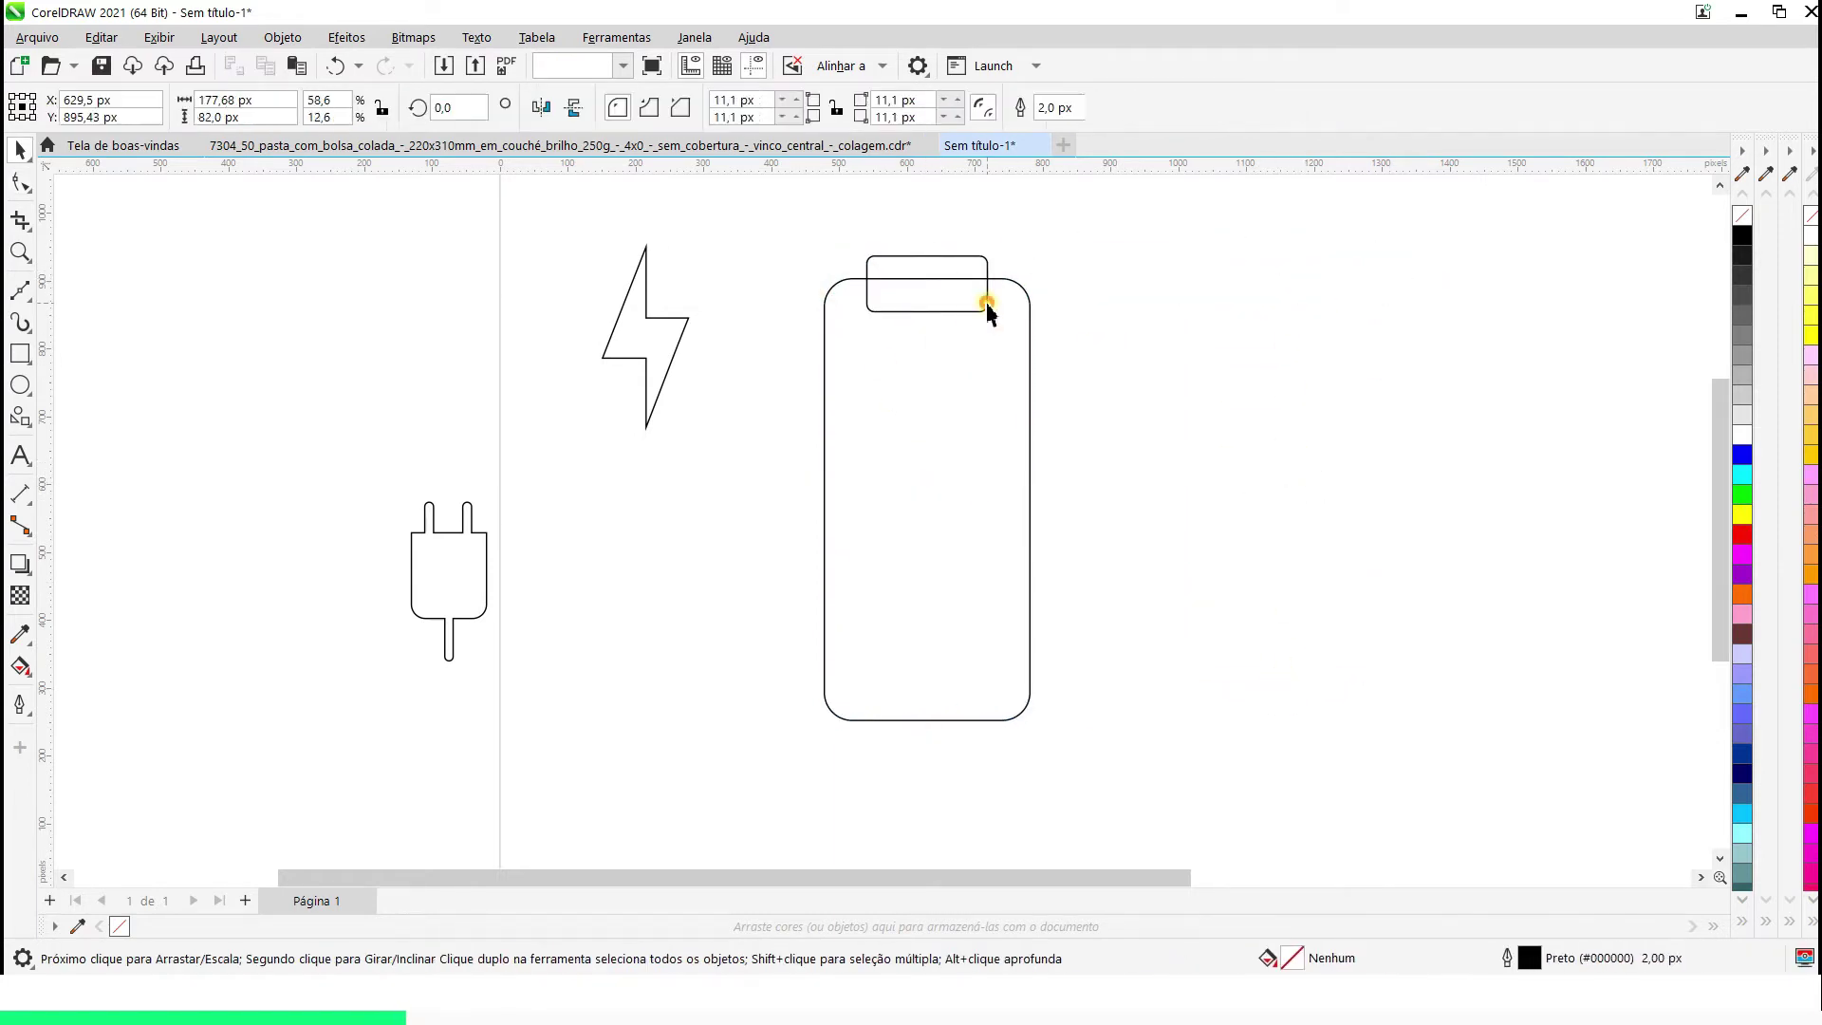
pyautogui.click(994, 279)
pyautogui.write('10')
pyautogui.press('Return')
pyautogui.click(968, 270)
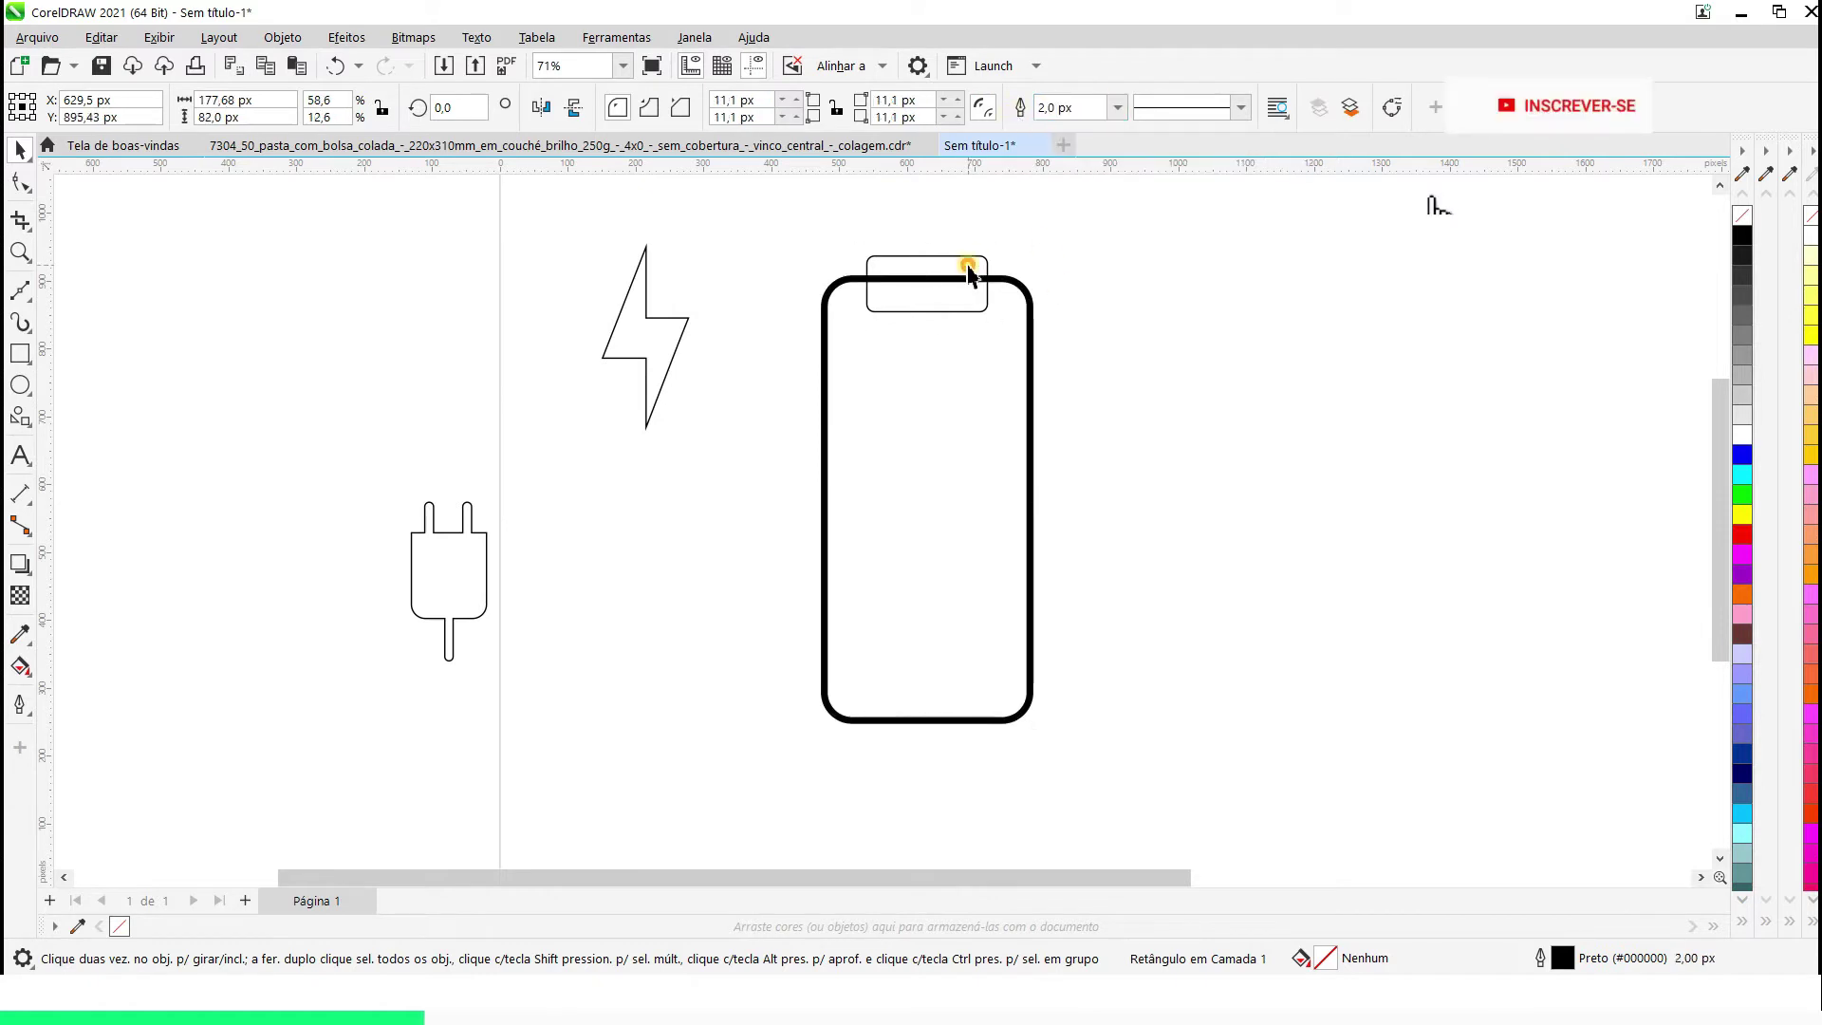
pyautogui.write('10')
pyautogui.press('Return')
pyautogui.hotkey('ctrl', 'shift', 'q')
pyautogui.click(1031, 332)
pyautogui.keyDown('shift'); pyautogui.click(986, 259); pyautogui.keyUp('shift')
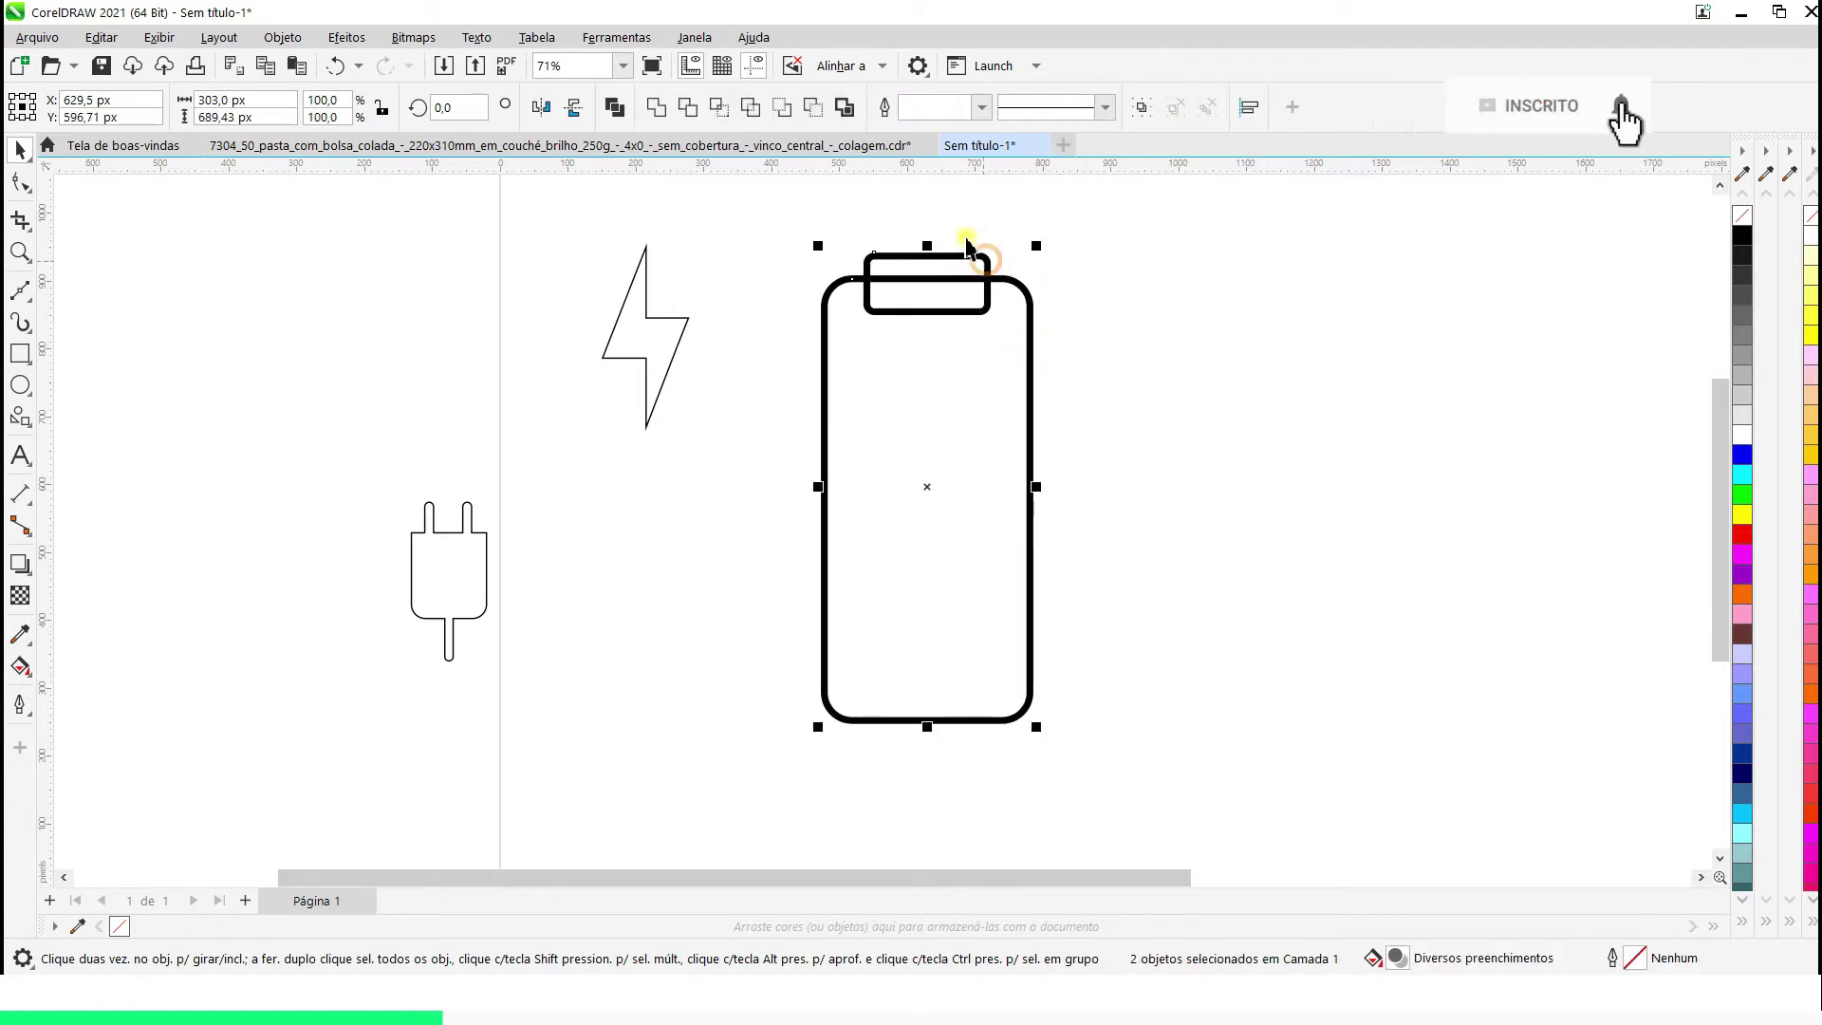
pyautogui.click(868, 421)
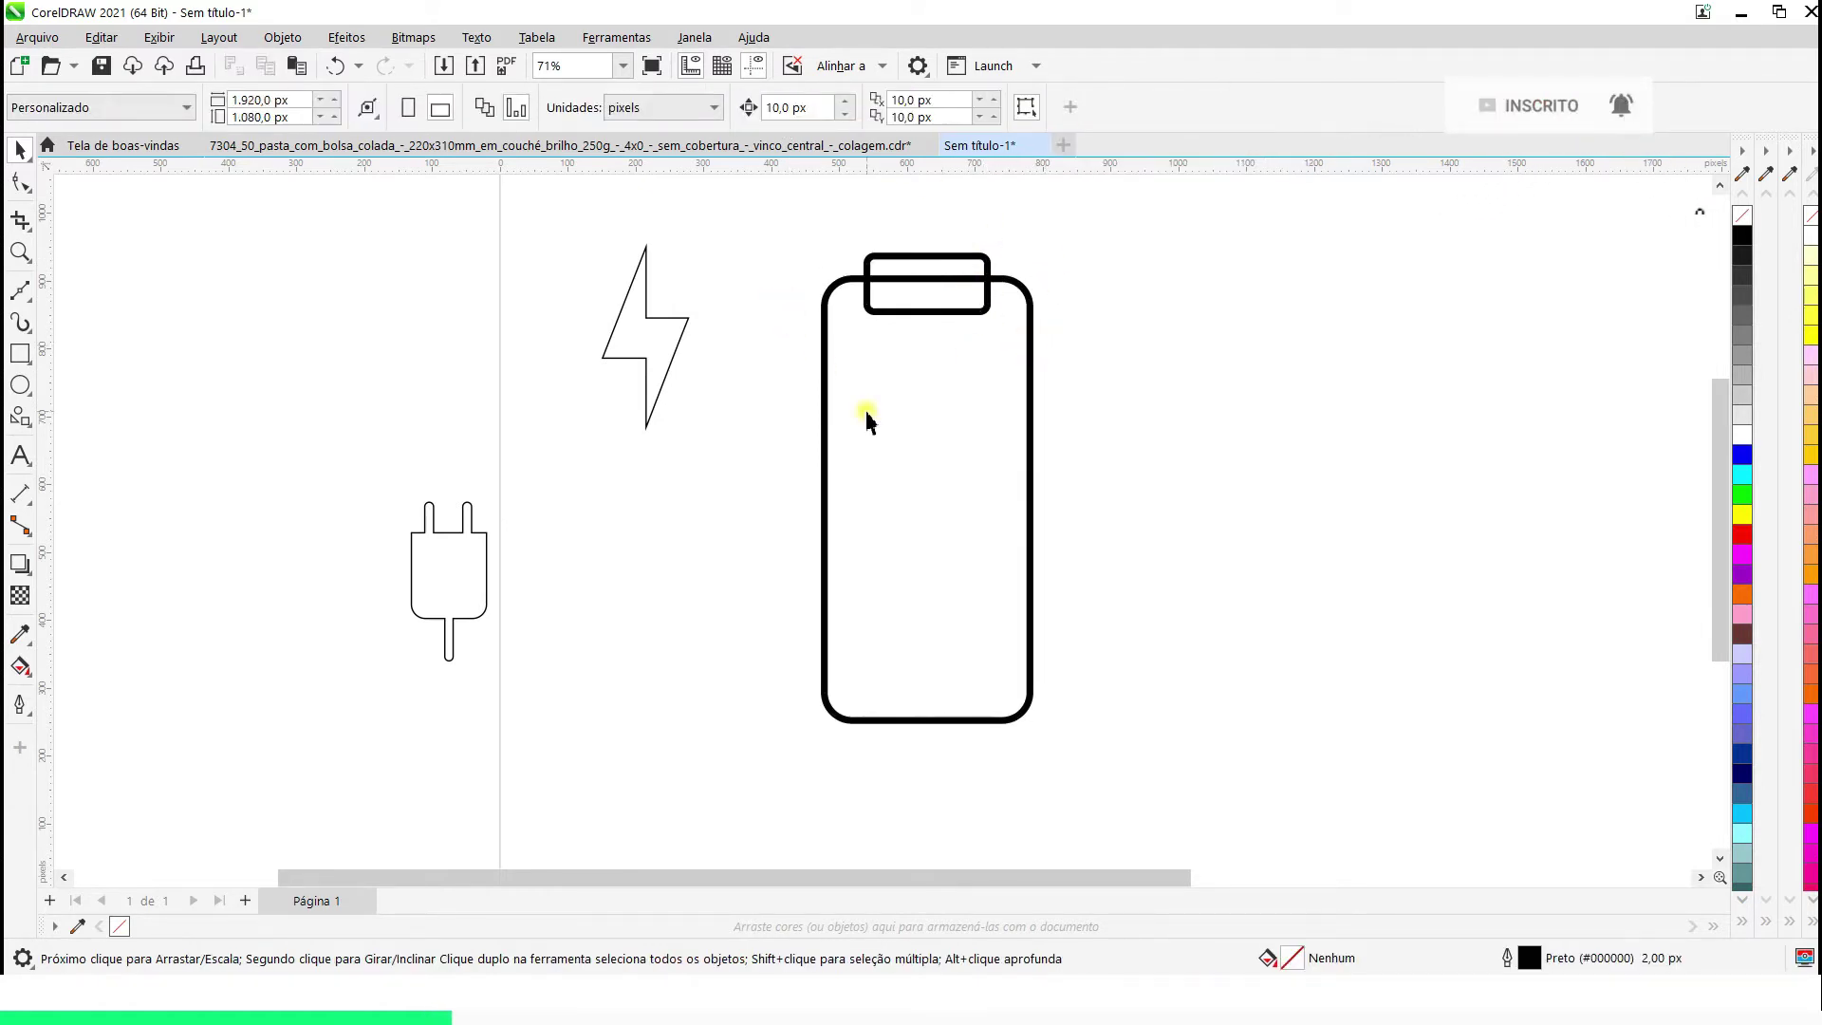
# Cut away the part of the cap inside the battery body by simplifying it against a covering rectangle, and delete that rectangle
pyautogui.click(19, 353)
pyautogui.moveTo(852, 279); pyautogui.dragTo(1173, 517)
pyautogui.press('space')
pyautogui.keyDown('shift'); pyautogui.click(954, 254); pyautogui.keyUp('shift')
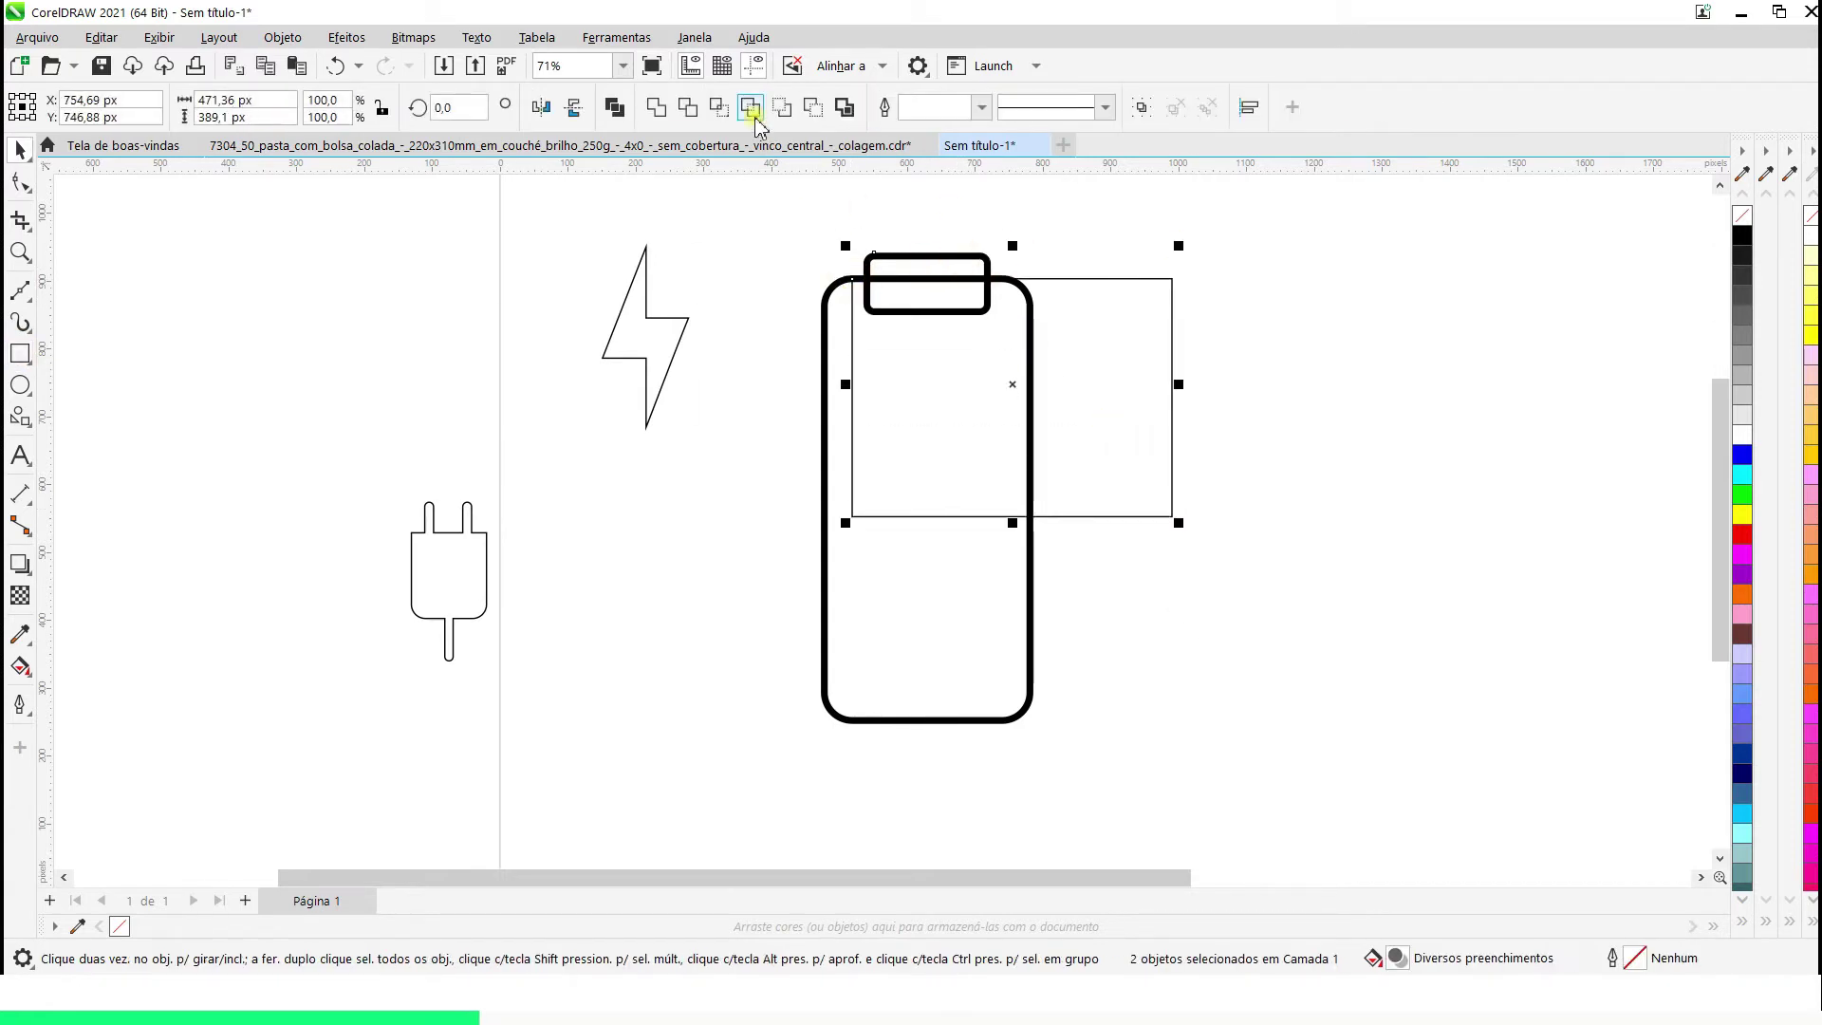
pyautogui.click(750, 107)
pyautogui.press('Delete')
# Move the lightning bolt into the battery, enlarge it slightly and centre it on the body in both directions
pyautogui.moveTo(646, 327); pyautogui.dragTo(895, 502)
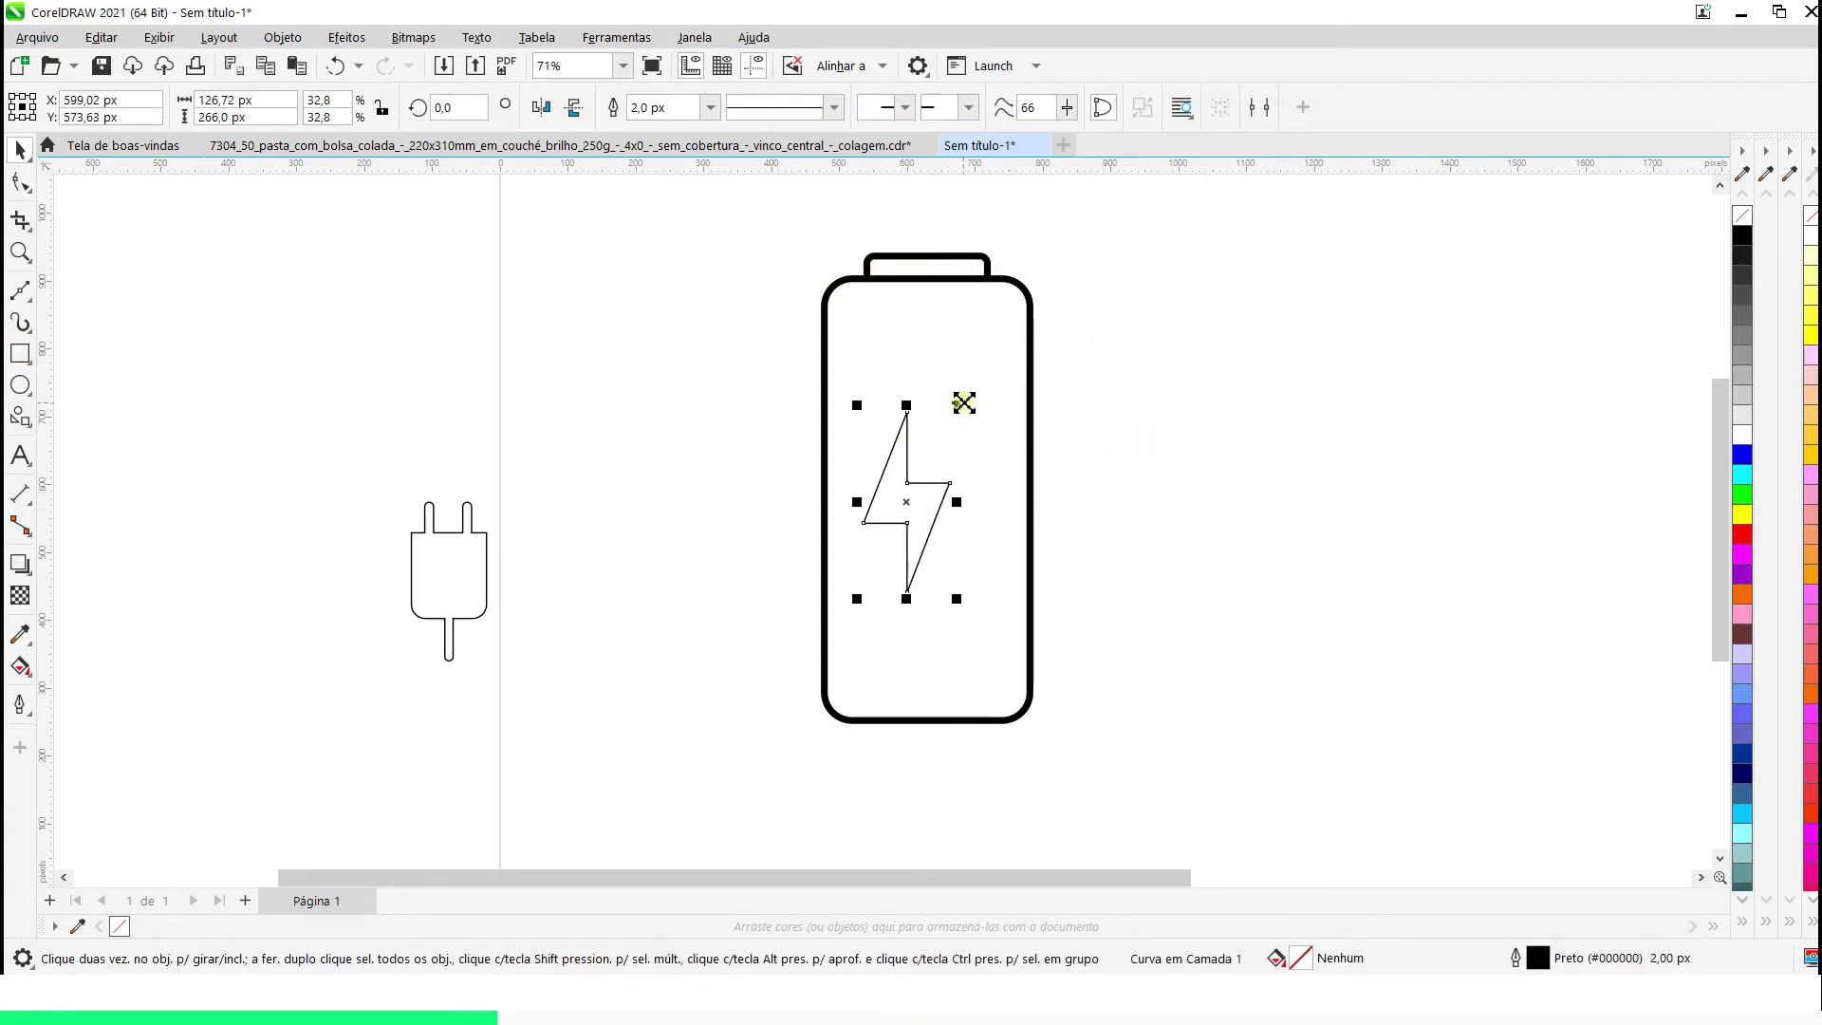
pyautogui.moveTo(964, 402); pyautogui.dragTo(974, 380)
pyautogui.keyDown('shift'); pyautogui.click(1030, 459); pyautogui.keyUp('shift')
pyautogui.press('c')
pyautogui.press('e')
pyautogui.click(1183, 513)
# Place the plug just below the battery, shrink it and centre it horizontally on the battery body
pyautogui.scroll(-1, 511, 610)
pyautogui.moveTo(474, 581); pyautogui.dragTo(706, 714)
pyautogui.moveTo(732, 767); pyautogui.dragTo(723, 765)
pyautogui.keyDown('shift'); pyautogui.click(715, 664); pyautogui.keyUp('shift')
pyautogui.press('c')
# Scale the battery, bolt and plug together to about 187 × 531 px and move them to the page's left side
pyautogui.moveTo(929, 773); pyautogui.dragTo(605, 462)
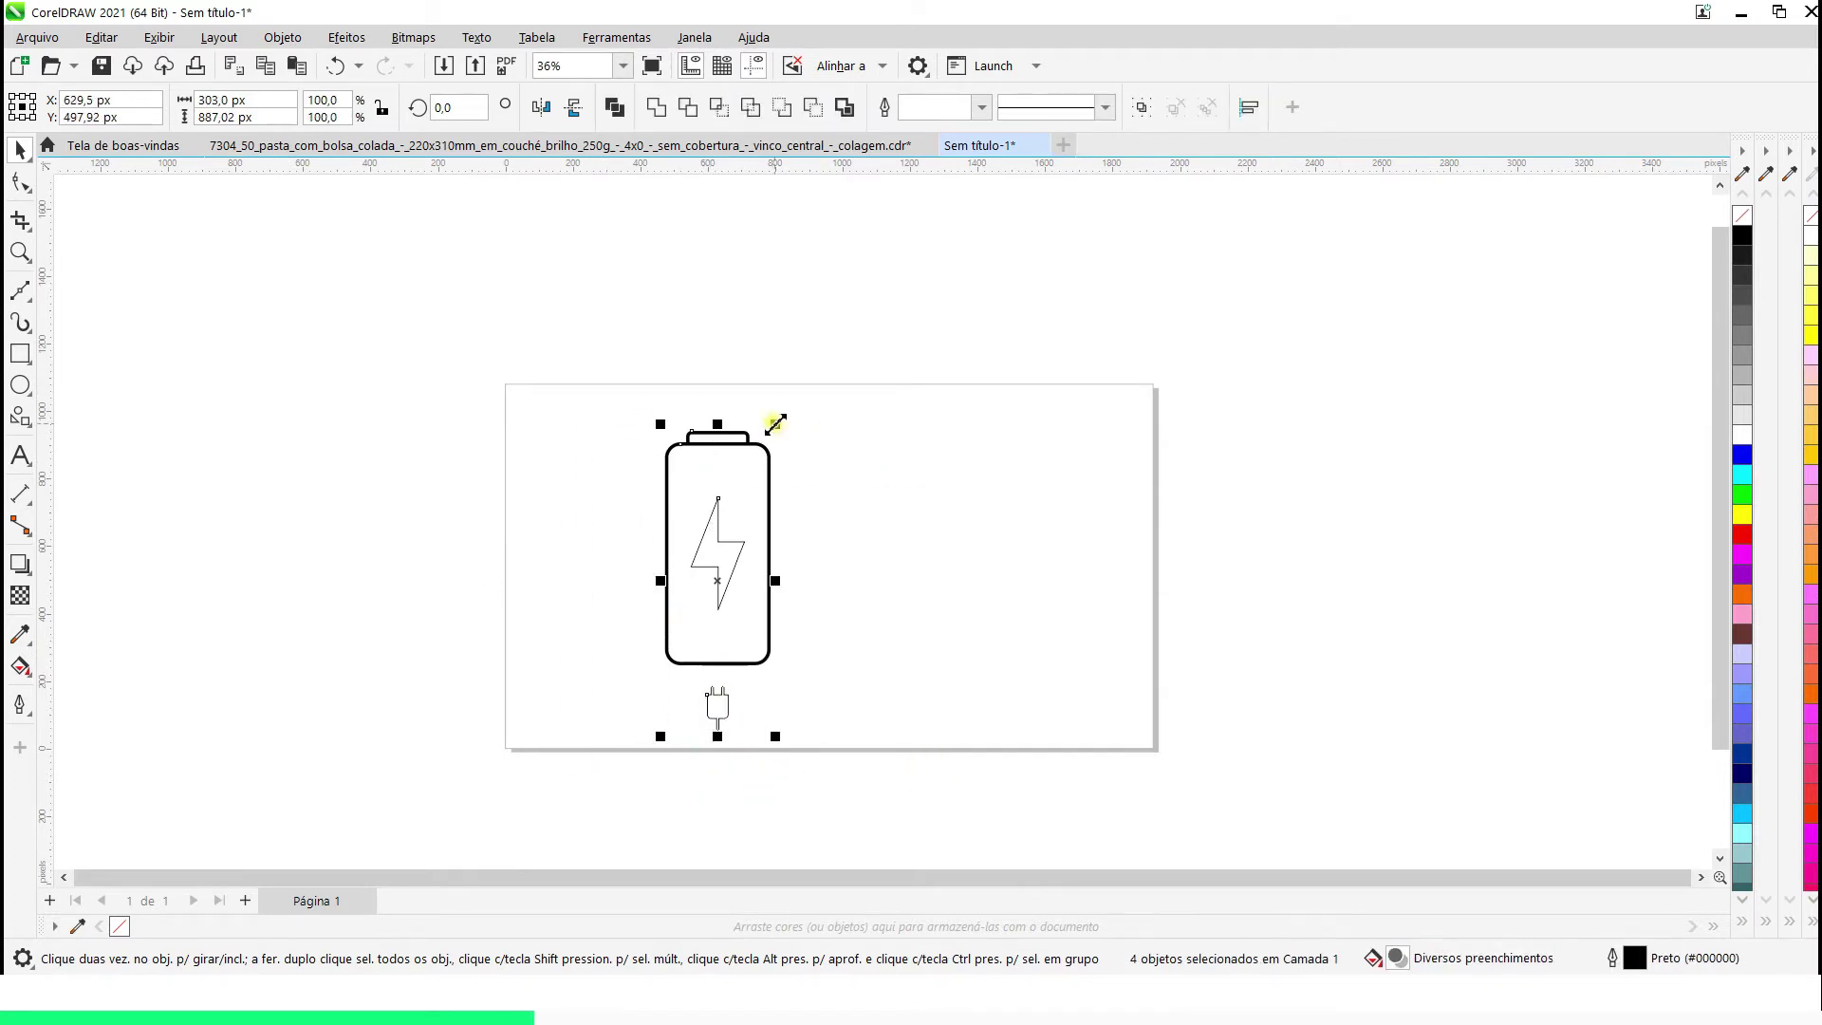
pyautogui.moveTo(776, 424); pyautogui.dragTo(714, 604)
pyautogui.hotkey('ctrl', 'z')
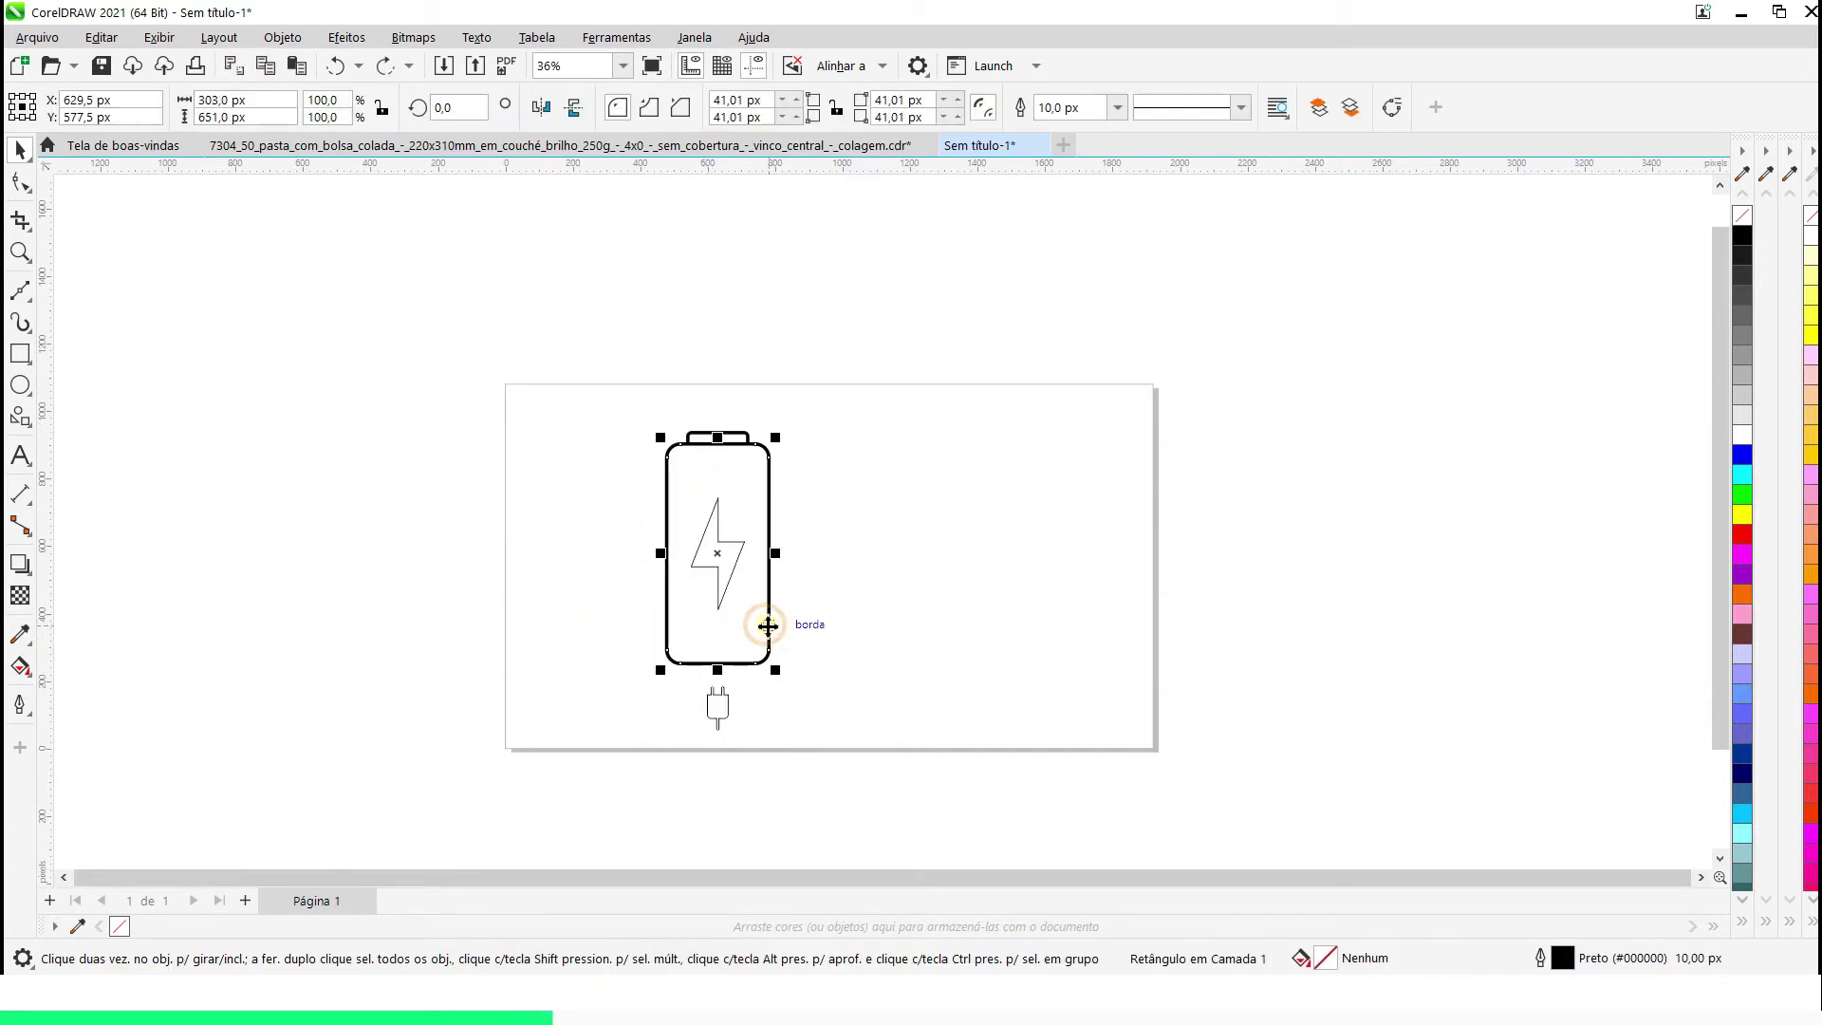
pyautogui.moveTo(777, 422); pyautogui.dragTo(732, 543)
pyautogui.moveTo(699, 639); pyautogui.dragTo(615, 552)
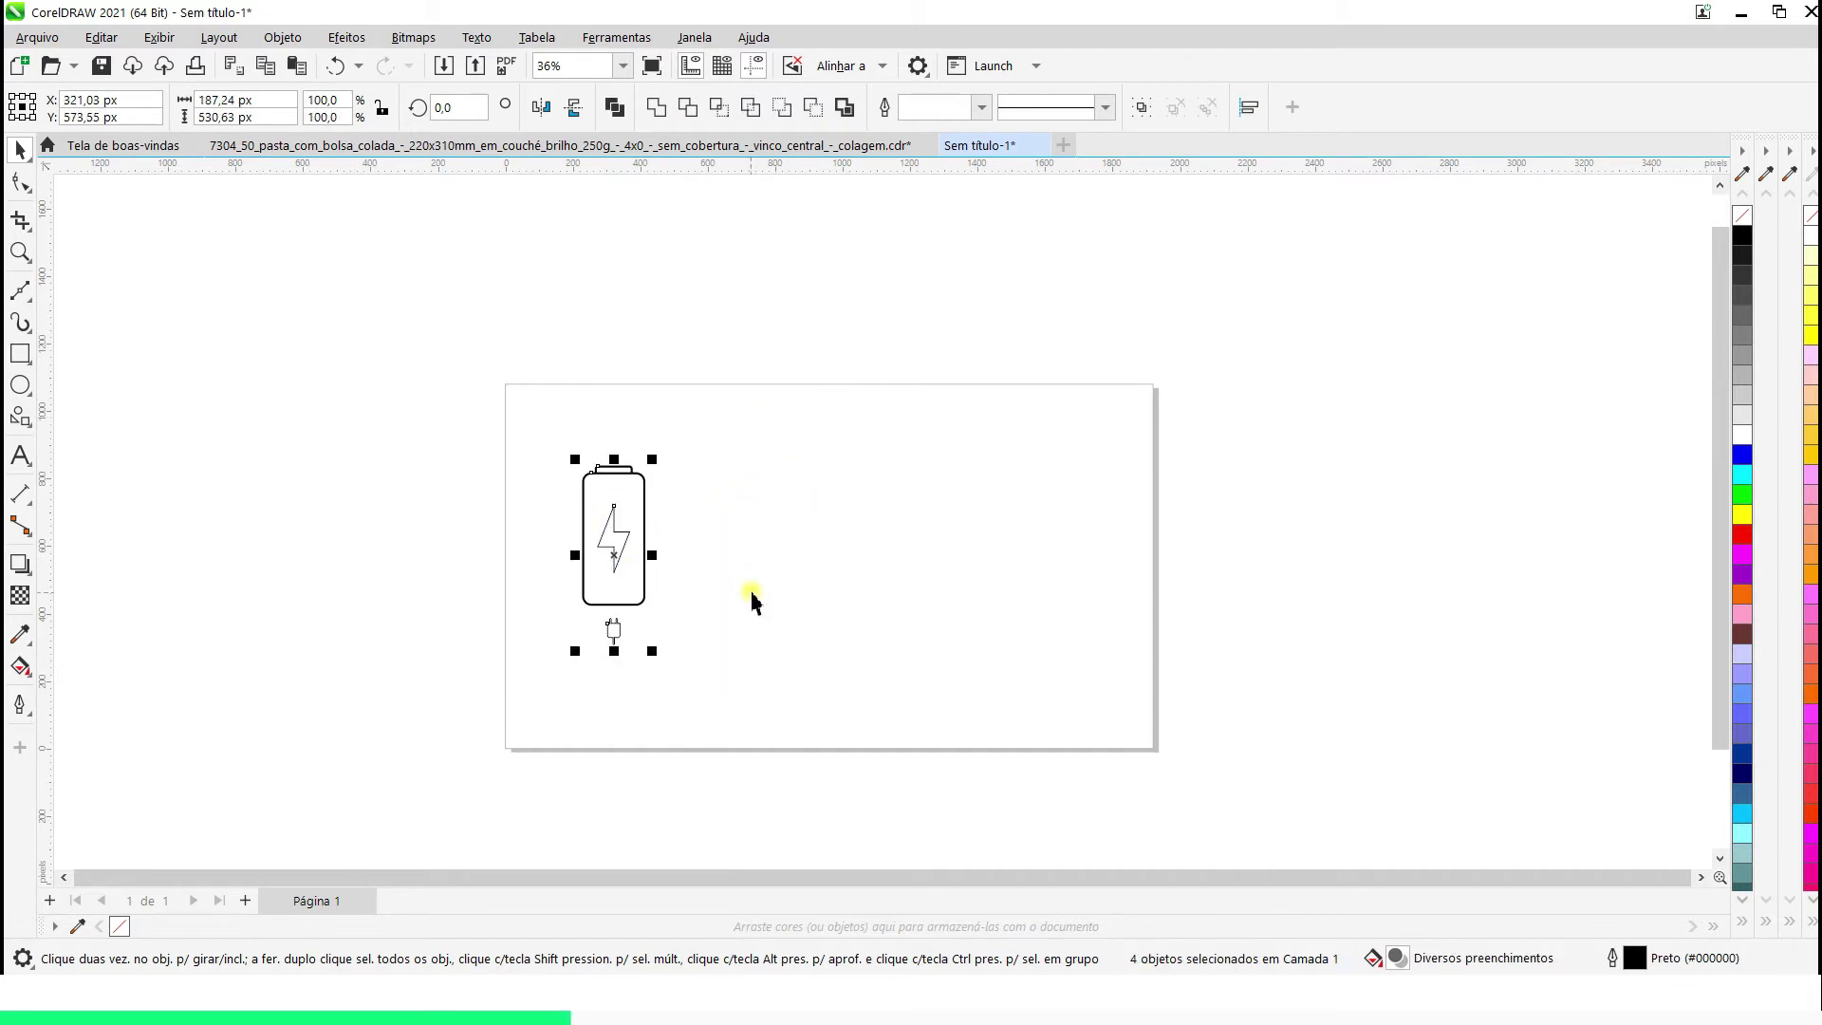
pyautogui.click(751, 596)
# Duplicate the battery with its lightning bolt four times to the right to form a row of five
pyautogui.press('F2')
pyautogui.moveTo(1068, 688); pyautogui.dragTo(423, 375)
pyautogui.moveTo(735, 691); pyautogui.dragTo(370, 318)
pyautogui.moveTo(588, 533); pyautogui.dragTo(1492, 529)
pyautogui.rightClick(801, 532)
pyautogui.rightClick(1017, 529)
pyautogui.rightClick(1249, 532)
pyautogui.rightClick(1492, 528)
pyautogui.moveTo(1634, 638); pyautogui.dragTo(430, 419)
pyautogui.press('Delete')
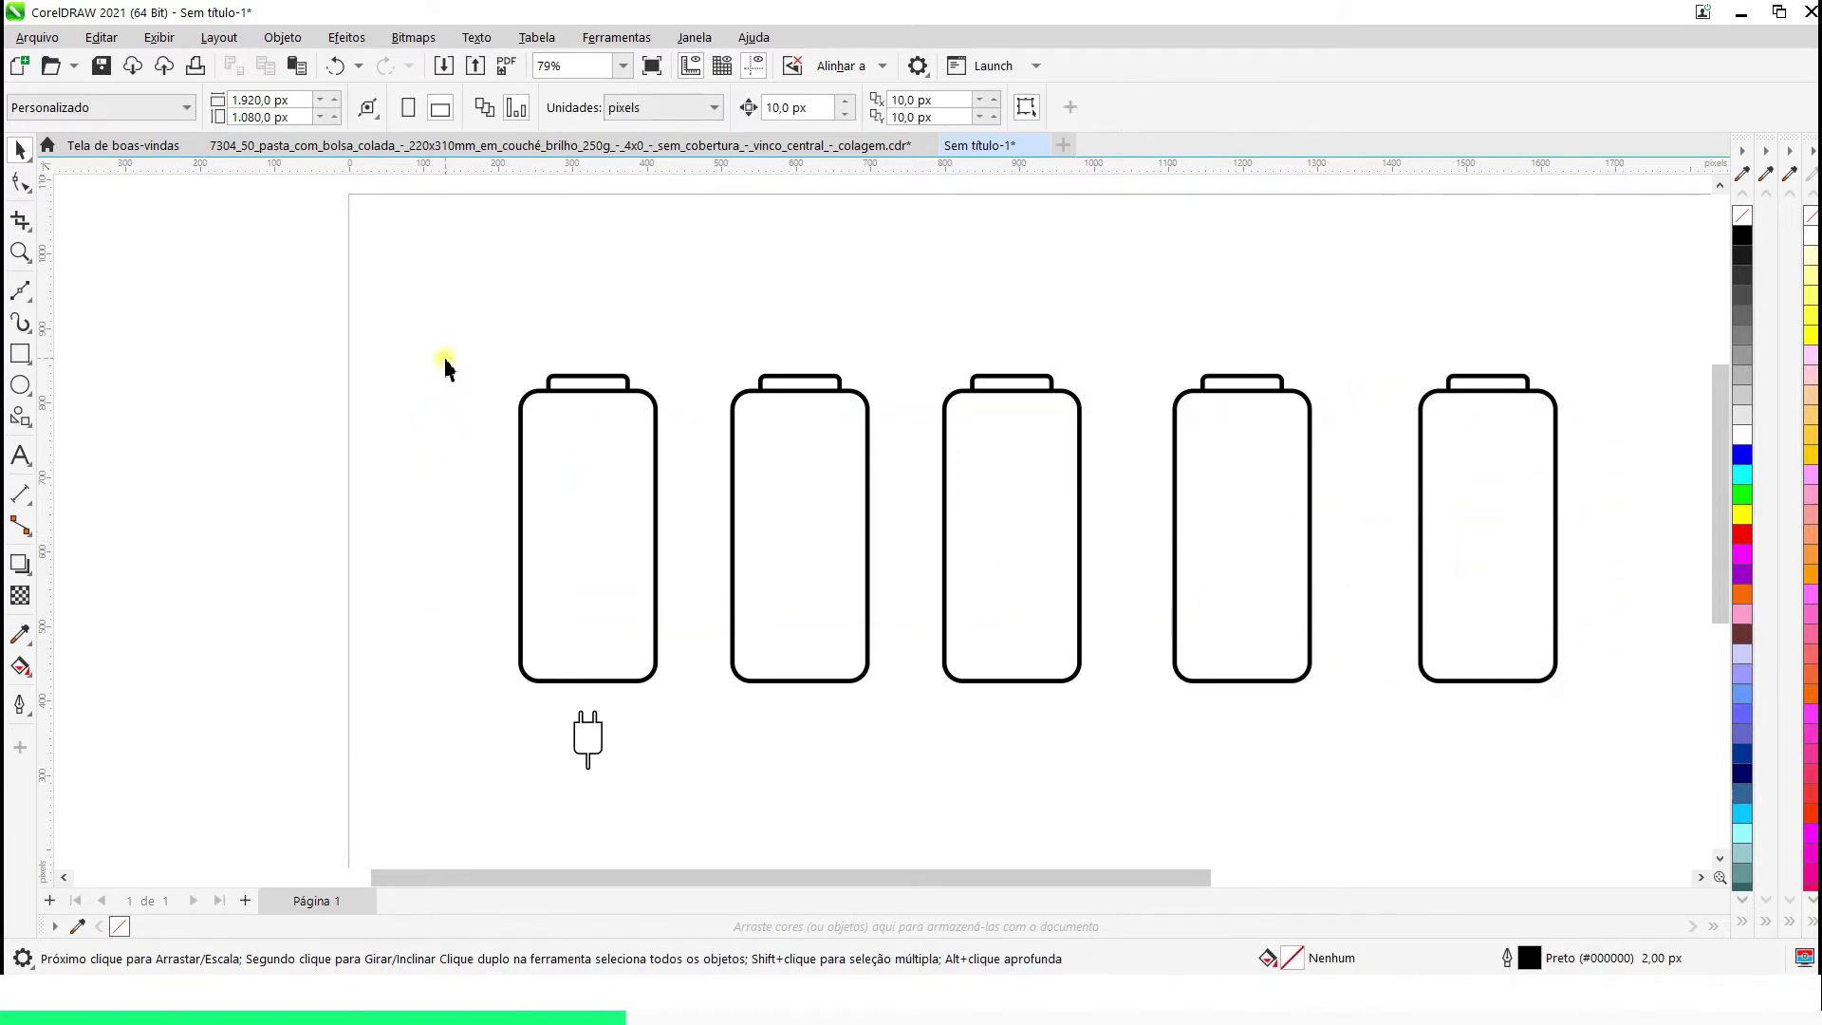
pyautogui.moveTo(442, 358); pyautogui.dragTo(685, 695)
pyautogui.hotkey('ctrl', 'z')
# Delete the lightning bolts from the four battery copies, keeping the one in the first battery
pyautogui.moveTo(1599, 640); pyautogui.dragTo(736, 455)
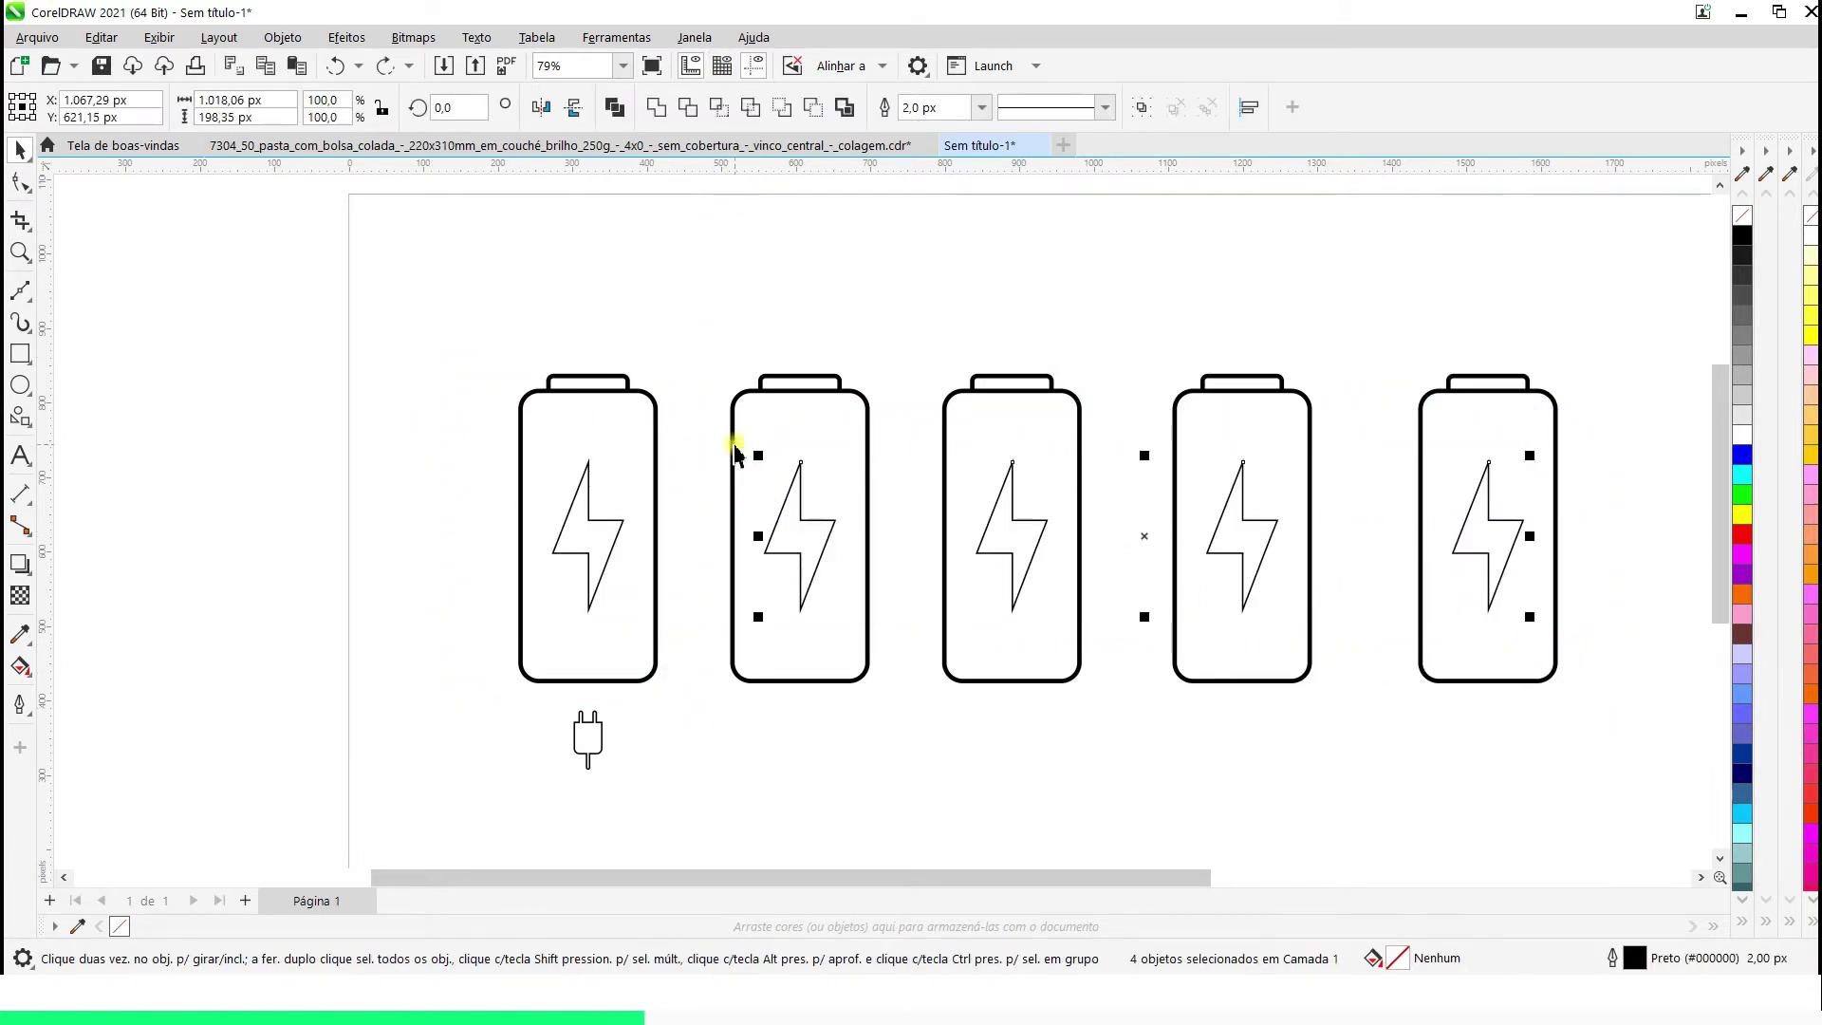
pyautogui.press('Delete')
# Weld the cap and body of each of the five batteries into a single shape
pyautogui.moveTo(699, 349); pyautogui.dragTo(933, 759)
pyautogui.click(651, 108)
pyautogui.click(628, 385)
pyautogui.keyDown('shift'); pyautogui.click(640, 392); pyautogui.keyUp('shift')
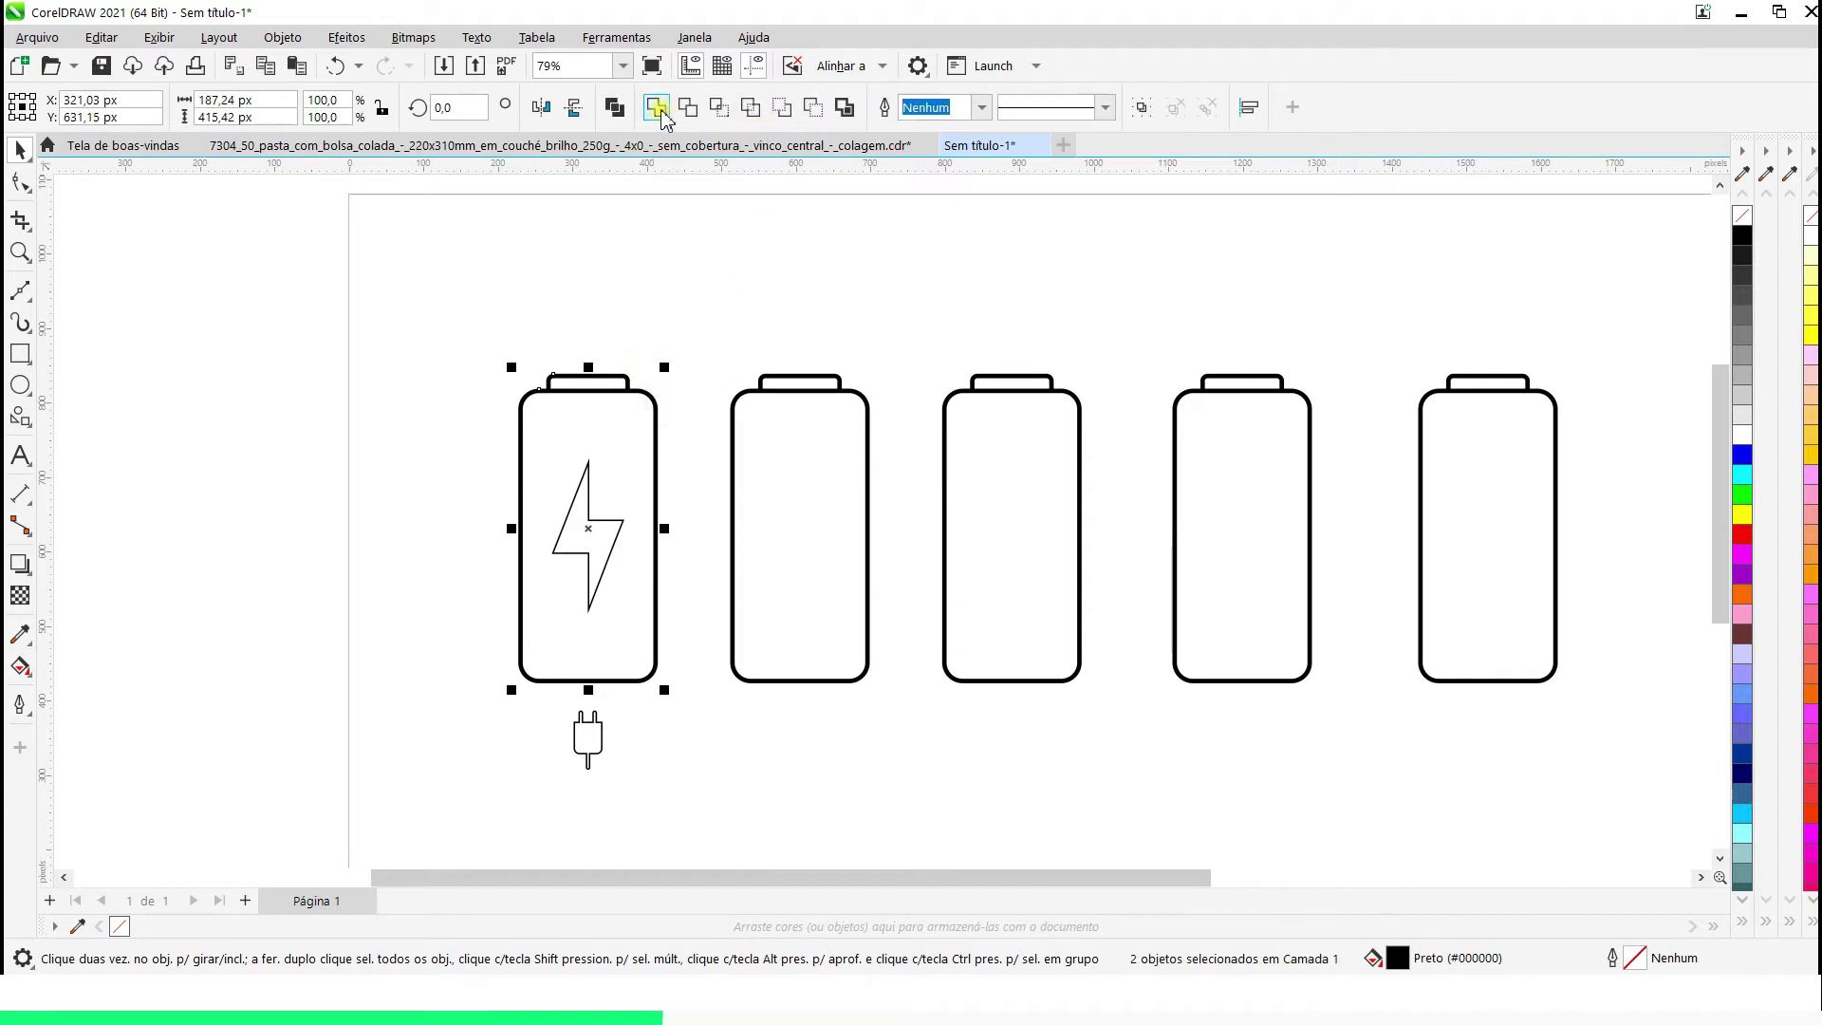
pyautogui.click(658, 110)
pyautogui.moveTo(895, 302); pyautogui.dragTo(1135, 748)
pyautogui.click(656, 108)
pyautogui.moveTo(1134, 340); pyautogui.dragTo(1357, 729)
pyautogui.click(653, 108)
pyautogui.moveTo(1387, 364); pyautogui.dragTo(1609, 736)
pyautogui.click(655, 108)
pyautogui.click(467, 311)
# Draw a charge bar about 150 × 38 px near the bottom of the second battery and round its corners to about 7 px
pyautogui.click(21, 354)
pyautogui.press('F2')
pyautogui.moveTo(987, 784); pyautogui.dragTo(763, 491)
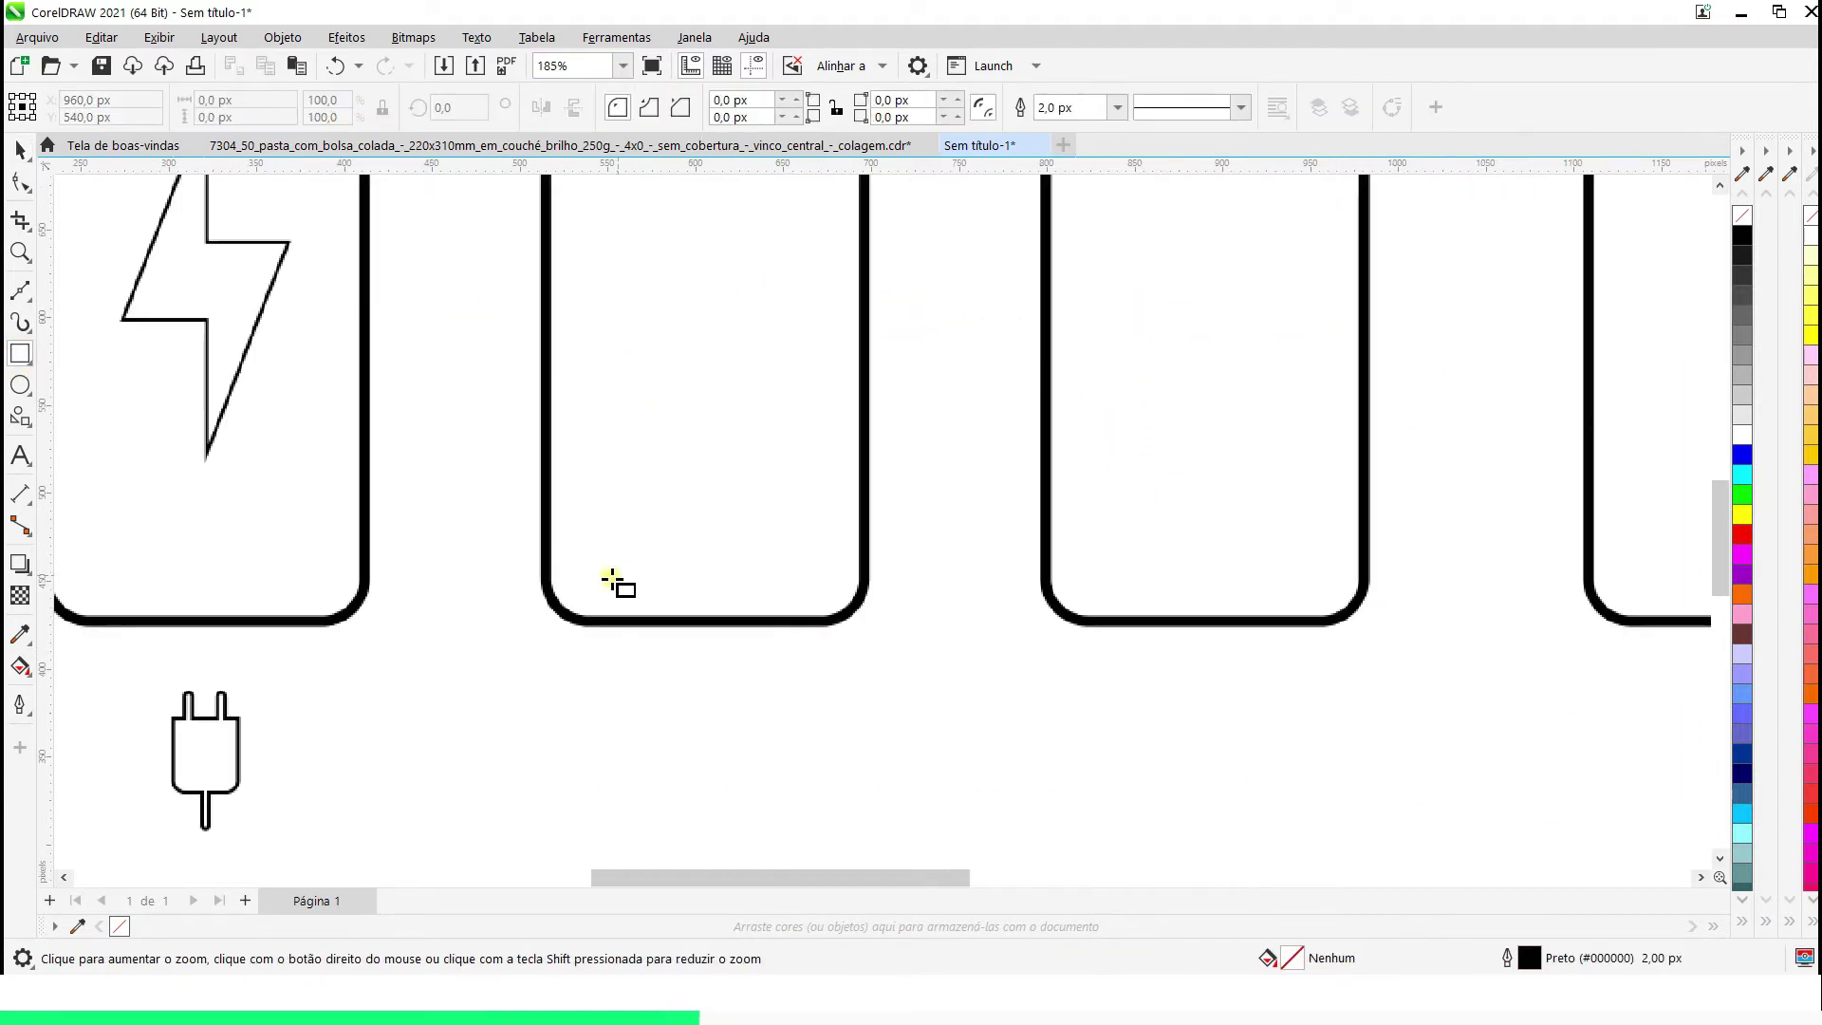
pyautogui.moveTo(562, 559)
pyautogui.mouseDown()
pyautogui.moveTo(829, 518)
pyautogui.moveTo(826, 491)
pyautogui.mouseUp()
pyautogui.press('space')
pyautogui.press('F10')
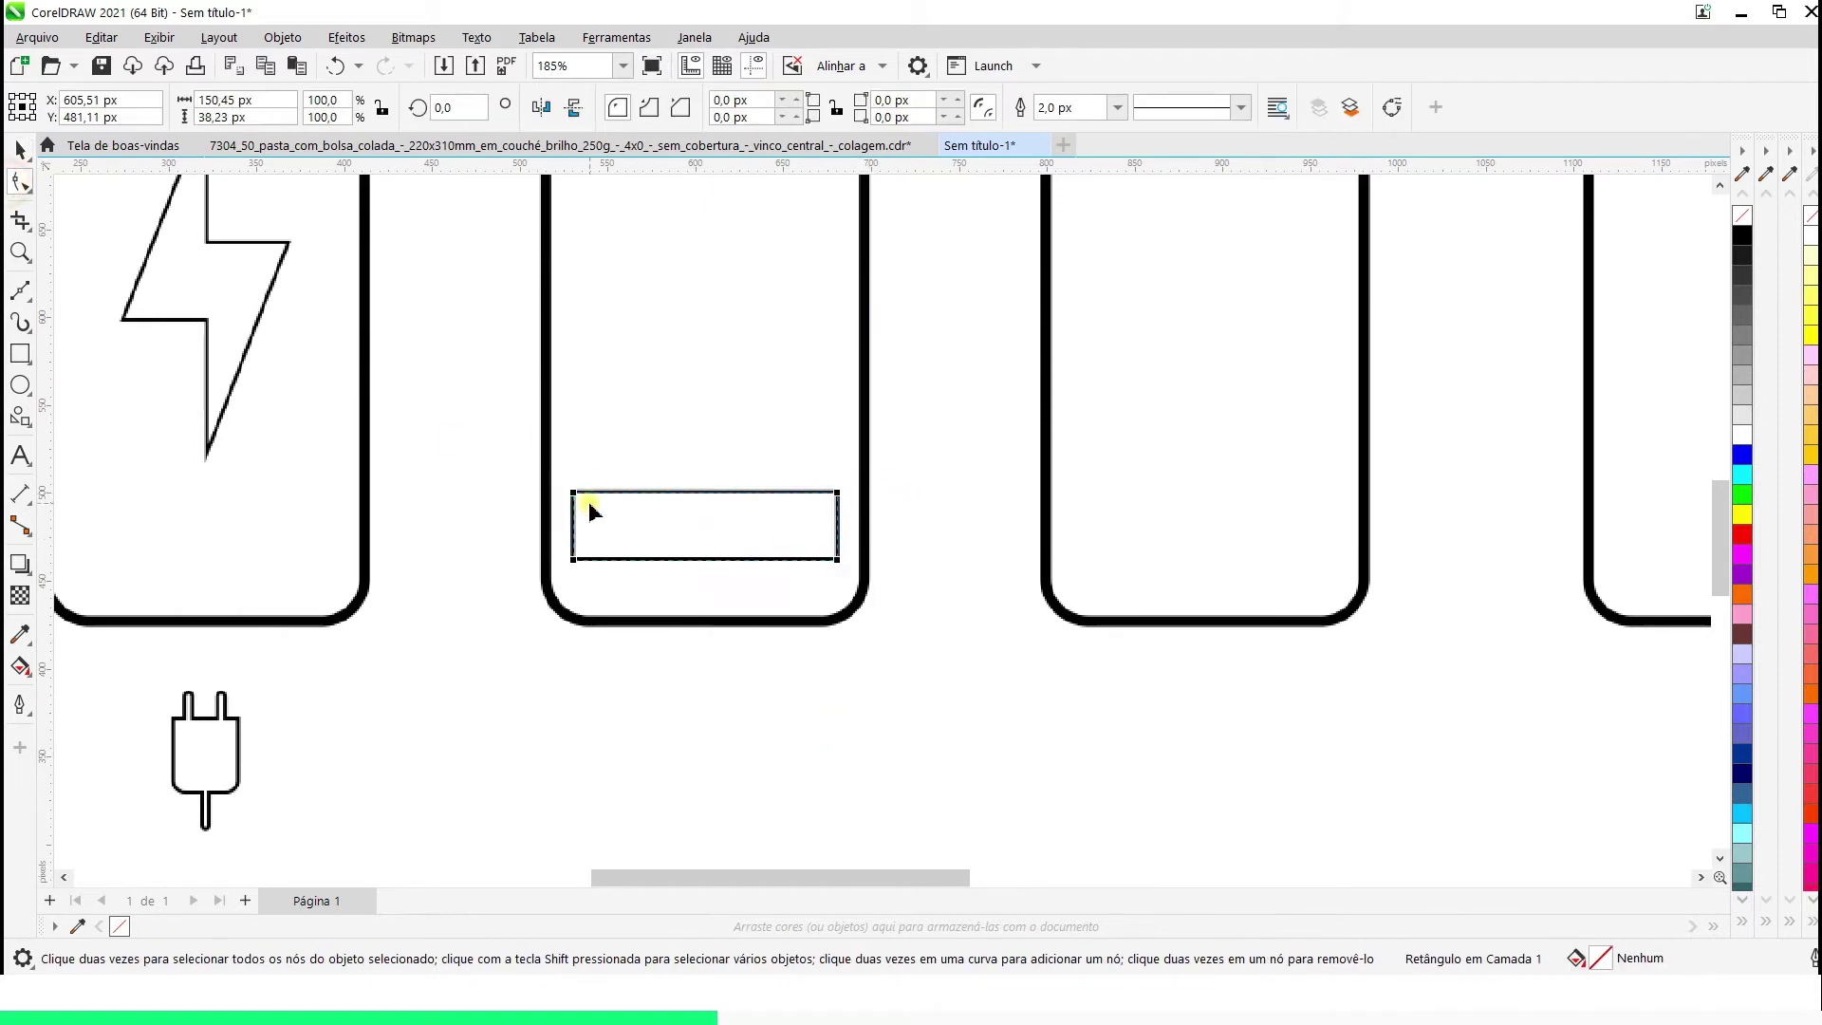
pyautogui.moveTo(563, 492); pyautogui.dragTo(591, 506)
pyautogui.press('space')
# Copy the charge bar into the other empty batteries, stacking two in the third and three each in the fourth and fifth
pyautogui.scroll(-2, 787, 528)
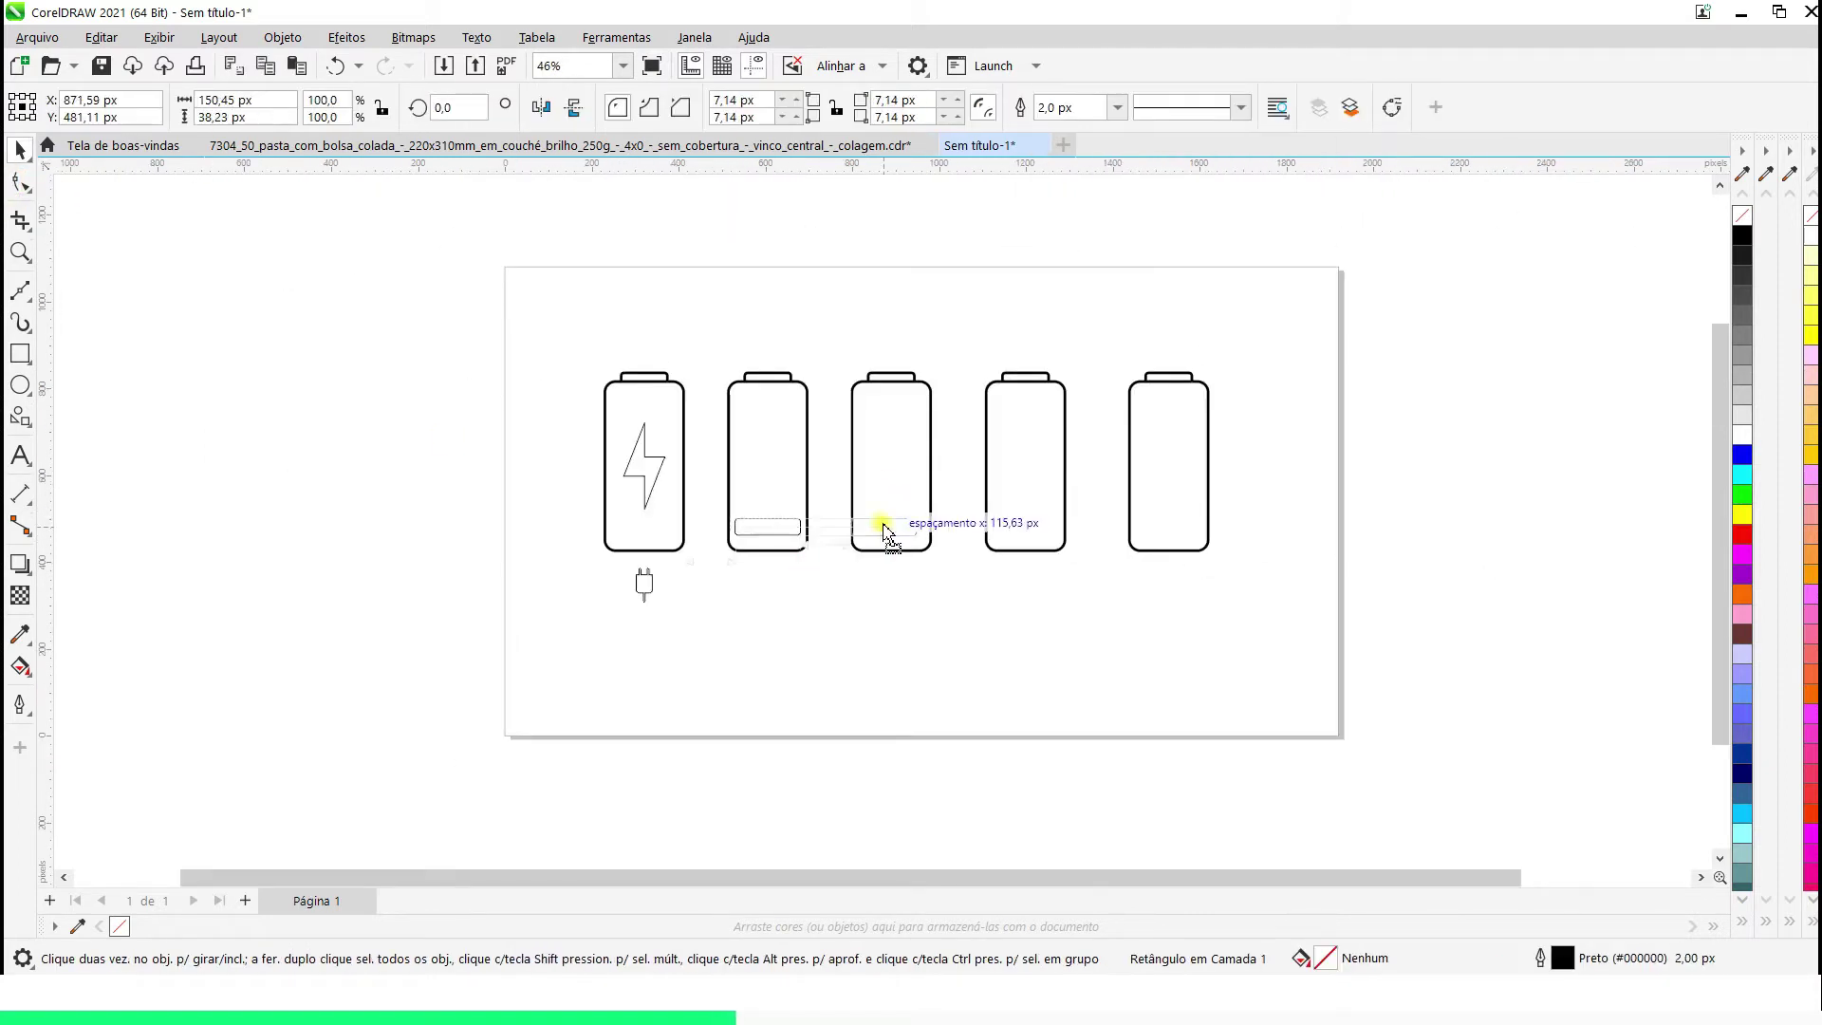
pyautogui.moveTo(888, 532); pyautogui.dragTo(888, 532)
pyautogui.scroll(2, 1023, 573)
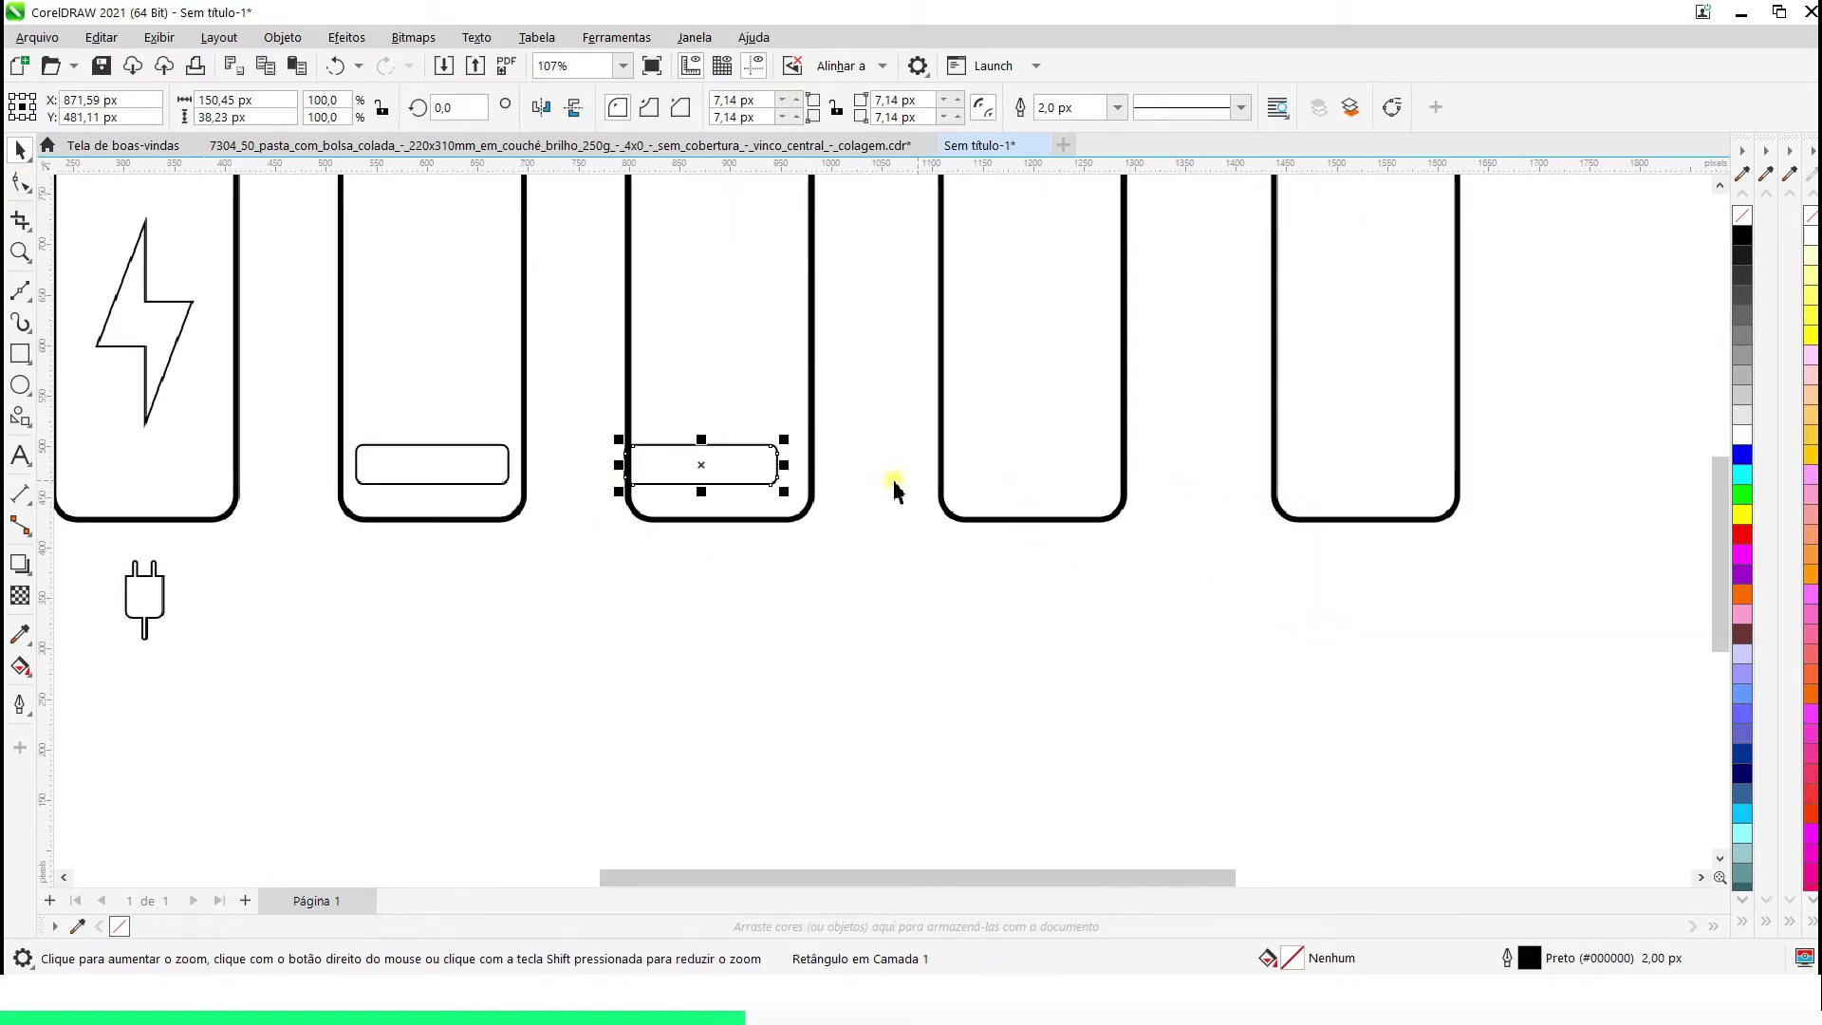
pyautogui.keyDown('shift'); pyautogui.click(701, 463); pyautogui.keyUp('shift')
pyautogui.moveTo(699, 431); pyautogui.dragTo(953, 386)
pyautogui.scroll(-3, 856, 289)
pyautogui.moveTo(1004, 318); pyautogui.dragTo(999, 322)
# Duplicate the charge bar upward at equal spacing until the fifth battery holds six bars
pyautogui.press('F2')
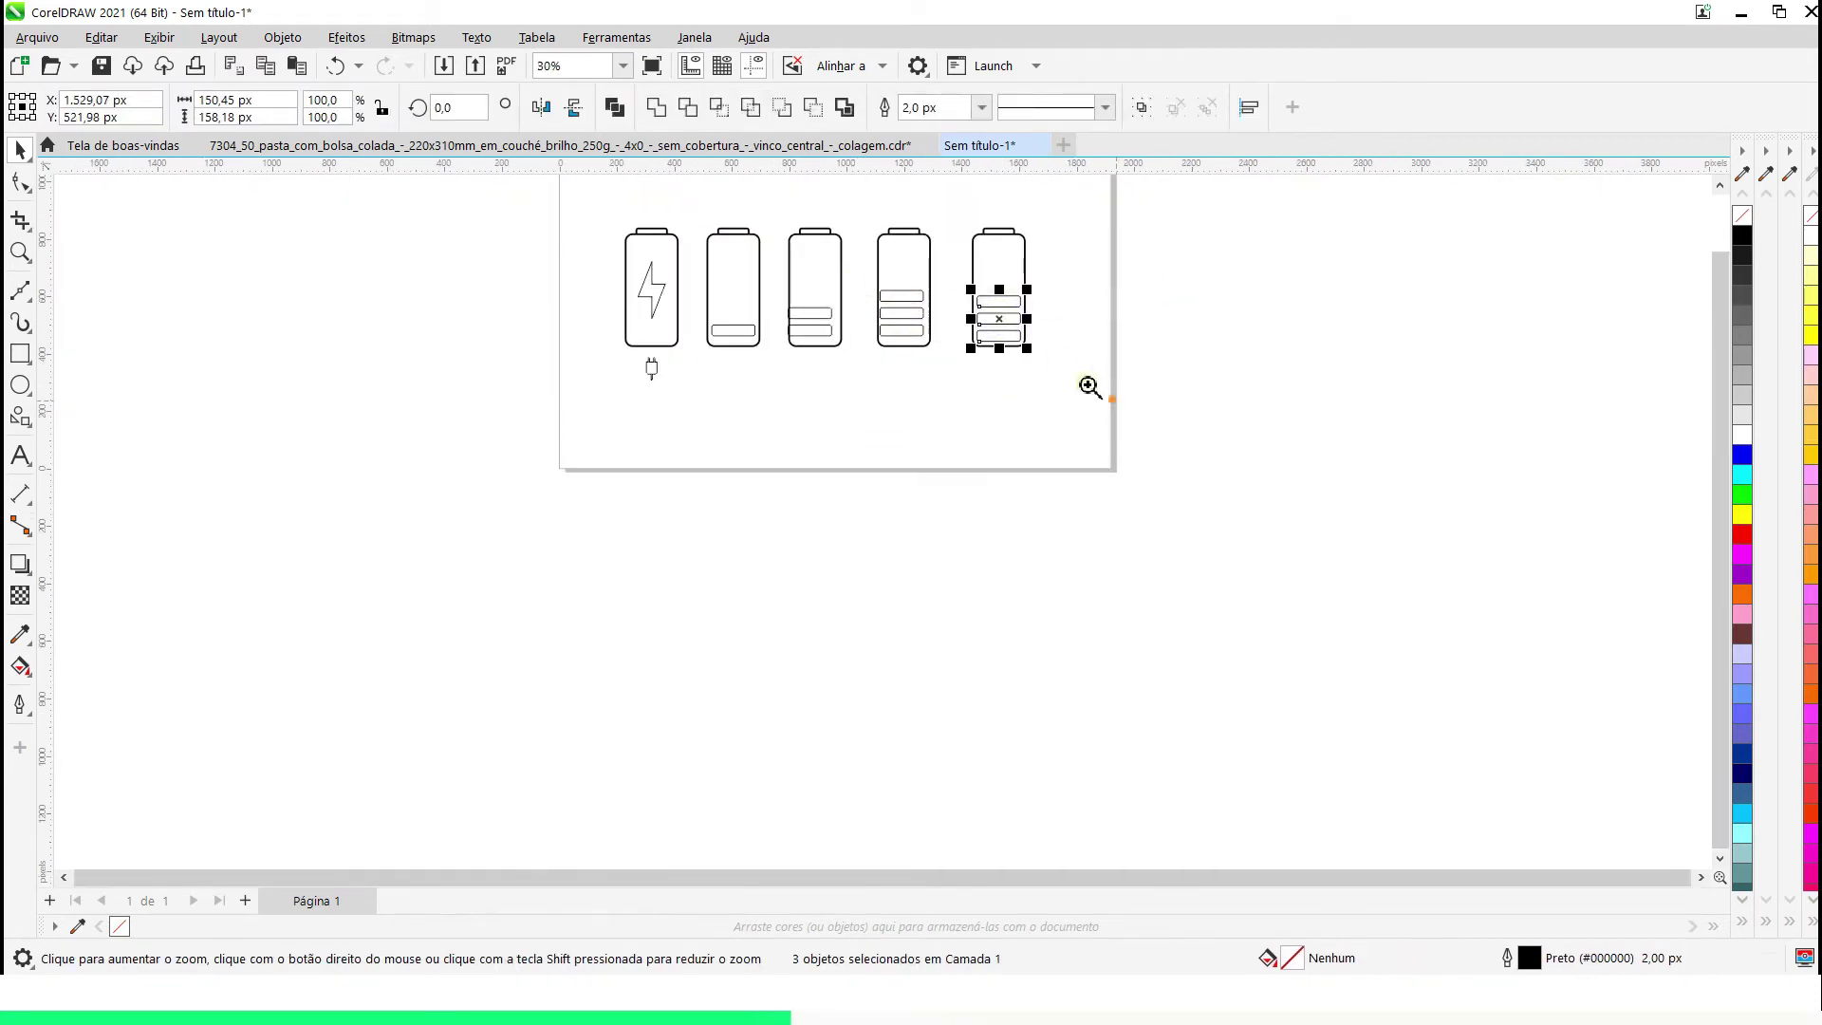
pyautogui.moveTo(1107, 399); pyautogui.dragTo(881, 223)
pyautogui.click(1139, 475)
pyautogui.moveTo(904, 486); pyautogui.dragTo(903, 418)
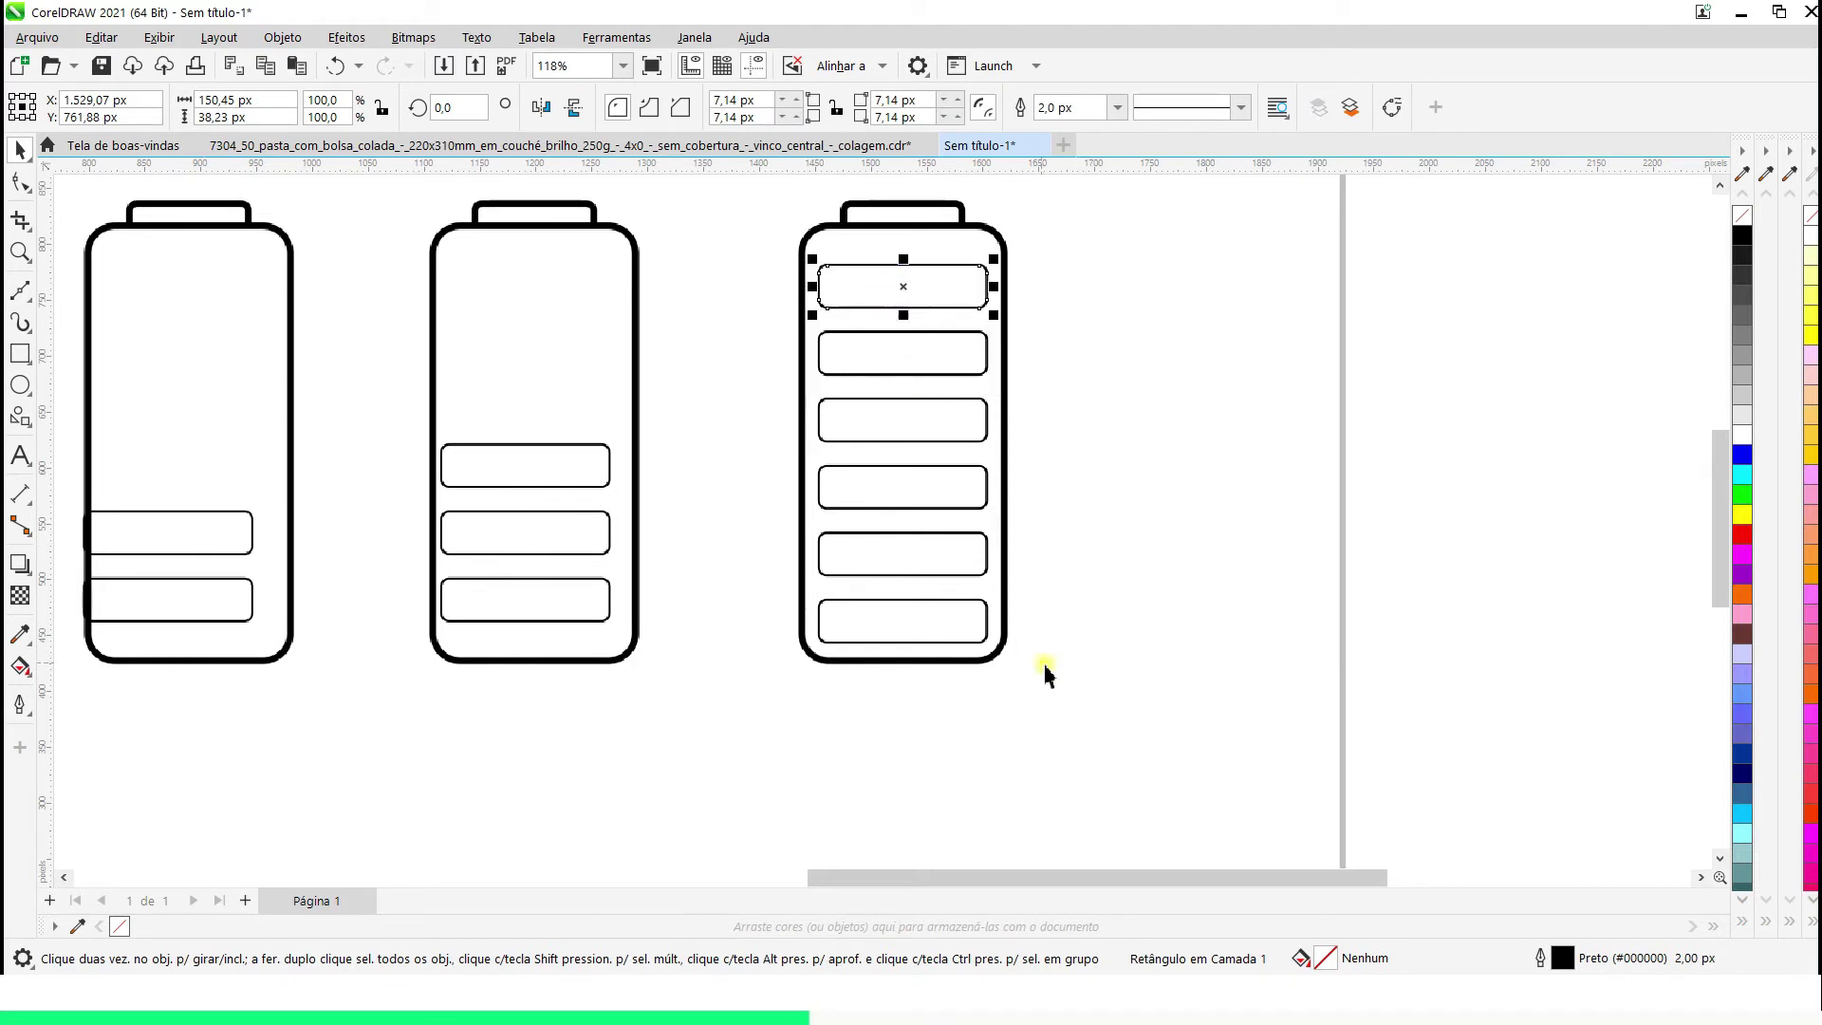
# Weld the fifth battery's six charge bars into one object and centre it vertically on the battery
pyautogui.moveTo(1045, 675); pyautogui.dragTo(756, 298)
pyautogui.click(655, 106)
pyautogui.keyDown('shift'); pyautogui.click(880, 226); pyautogui.keyUp('shift')
pyautogui.press('e')
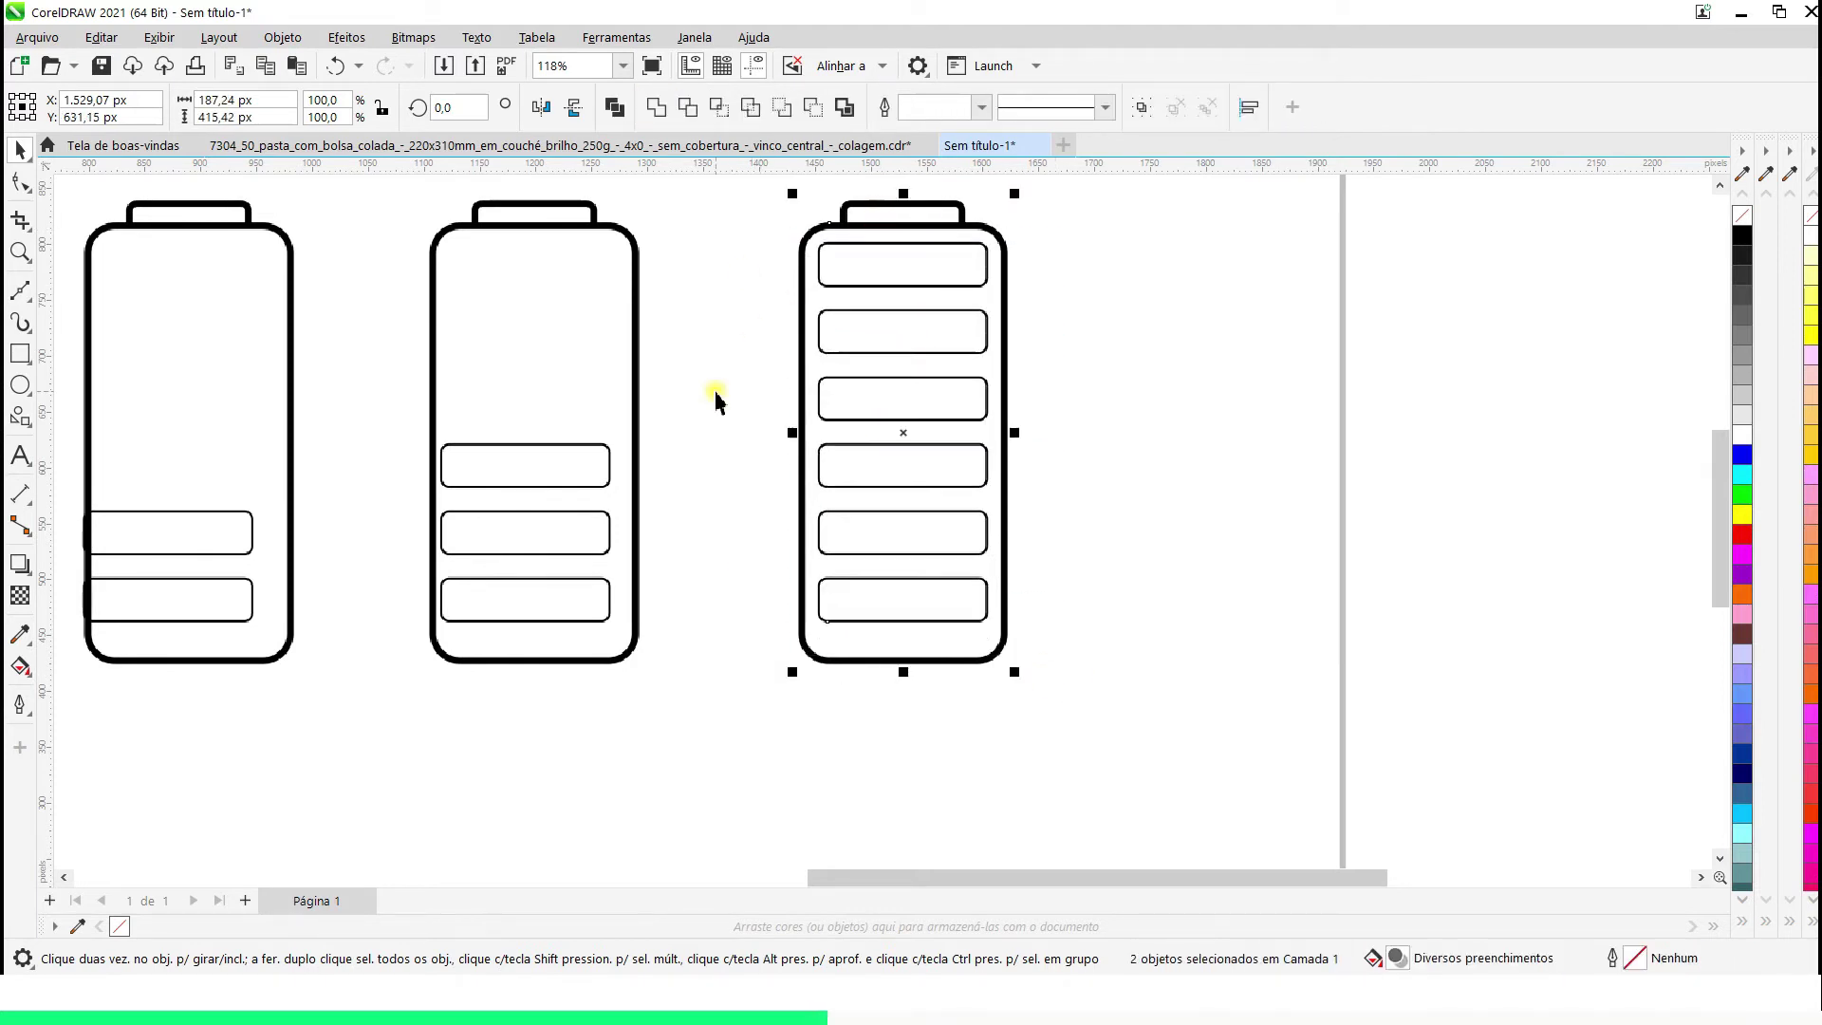
pyautogui.click(724, 464)
# Draw a helper rectangle as tall as the fifth battery's body and use it to centre the six bars vertically within the body
pyautogui.click(20, 353)
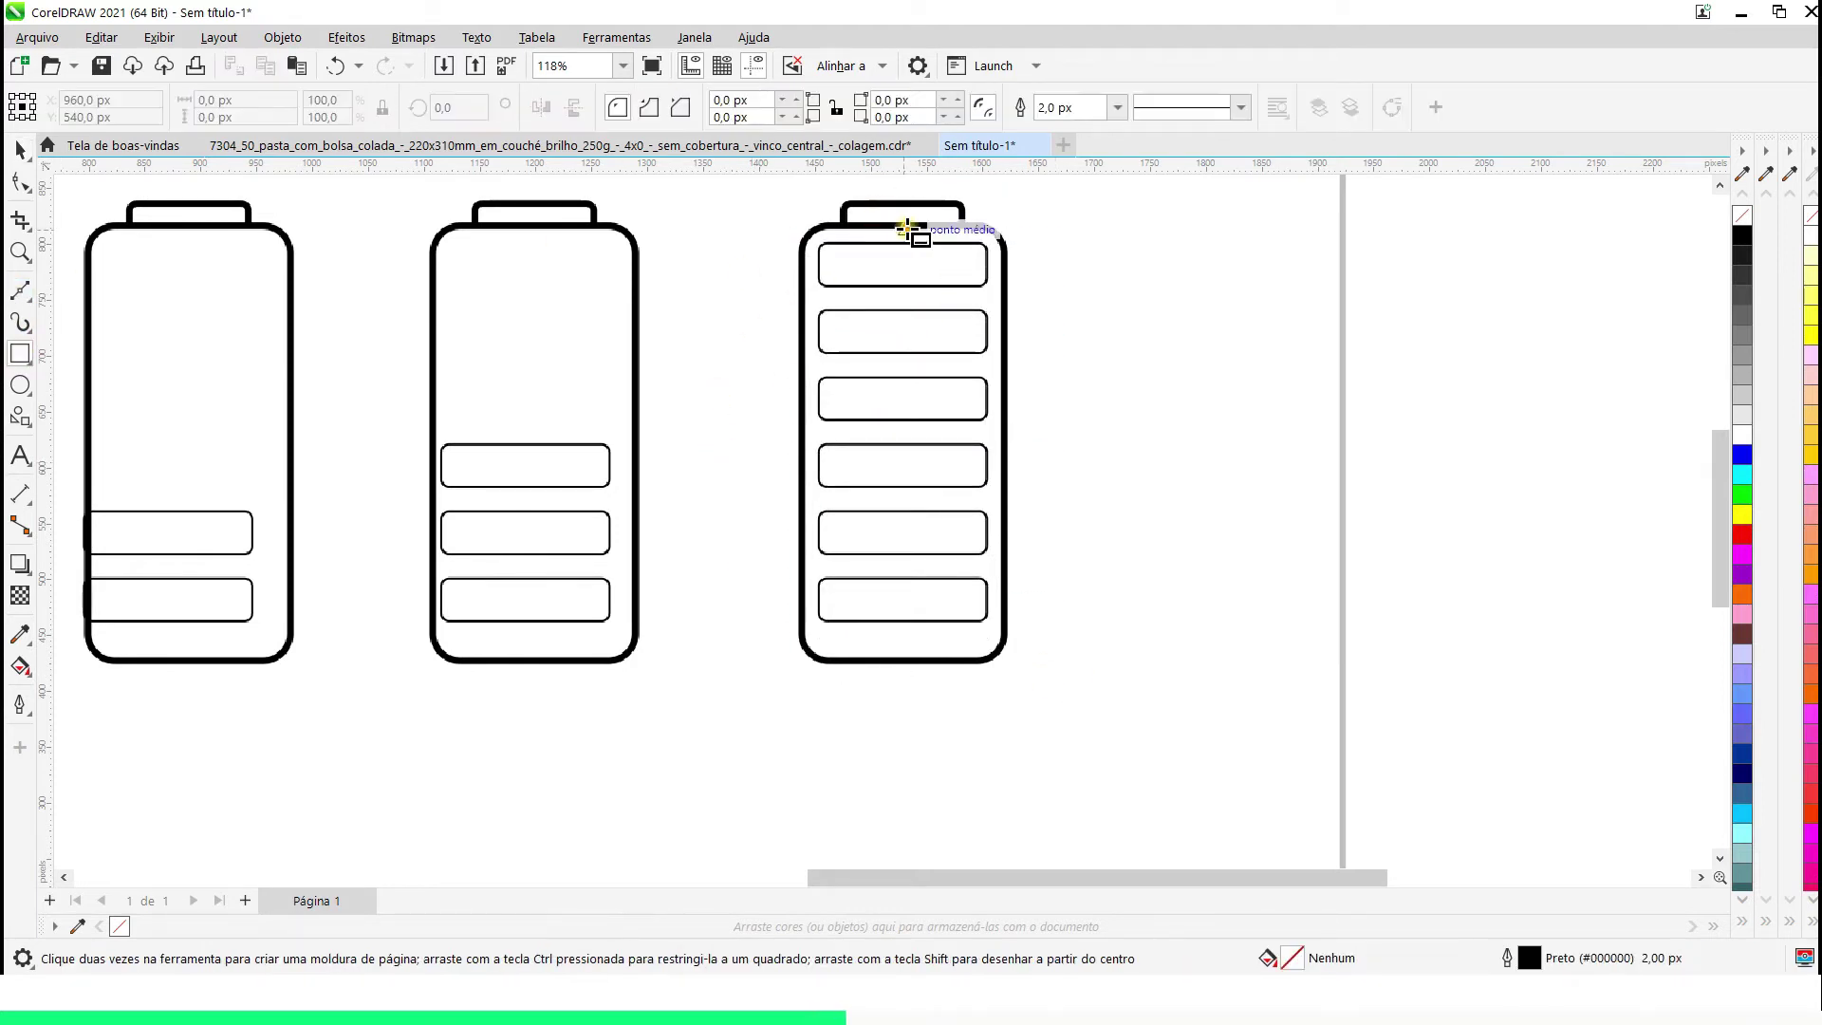
pyautogui.moveTo(902, 229); pyautogui.dragTo(1240, 663)
pyautogui.press('space')
pyautogui.keyDown('shift'); pyautogui.click(878, 530); pyautogui.keyUp('shift')
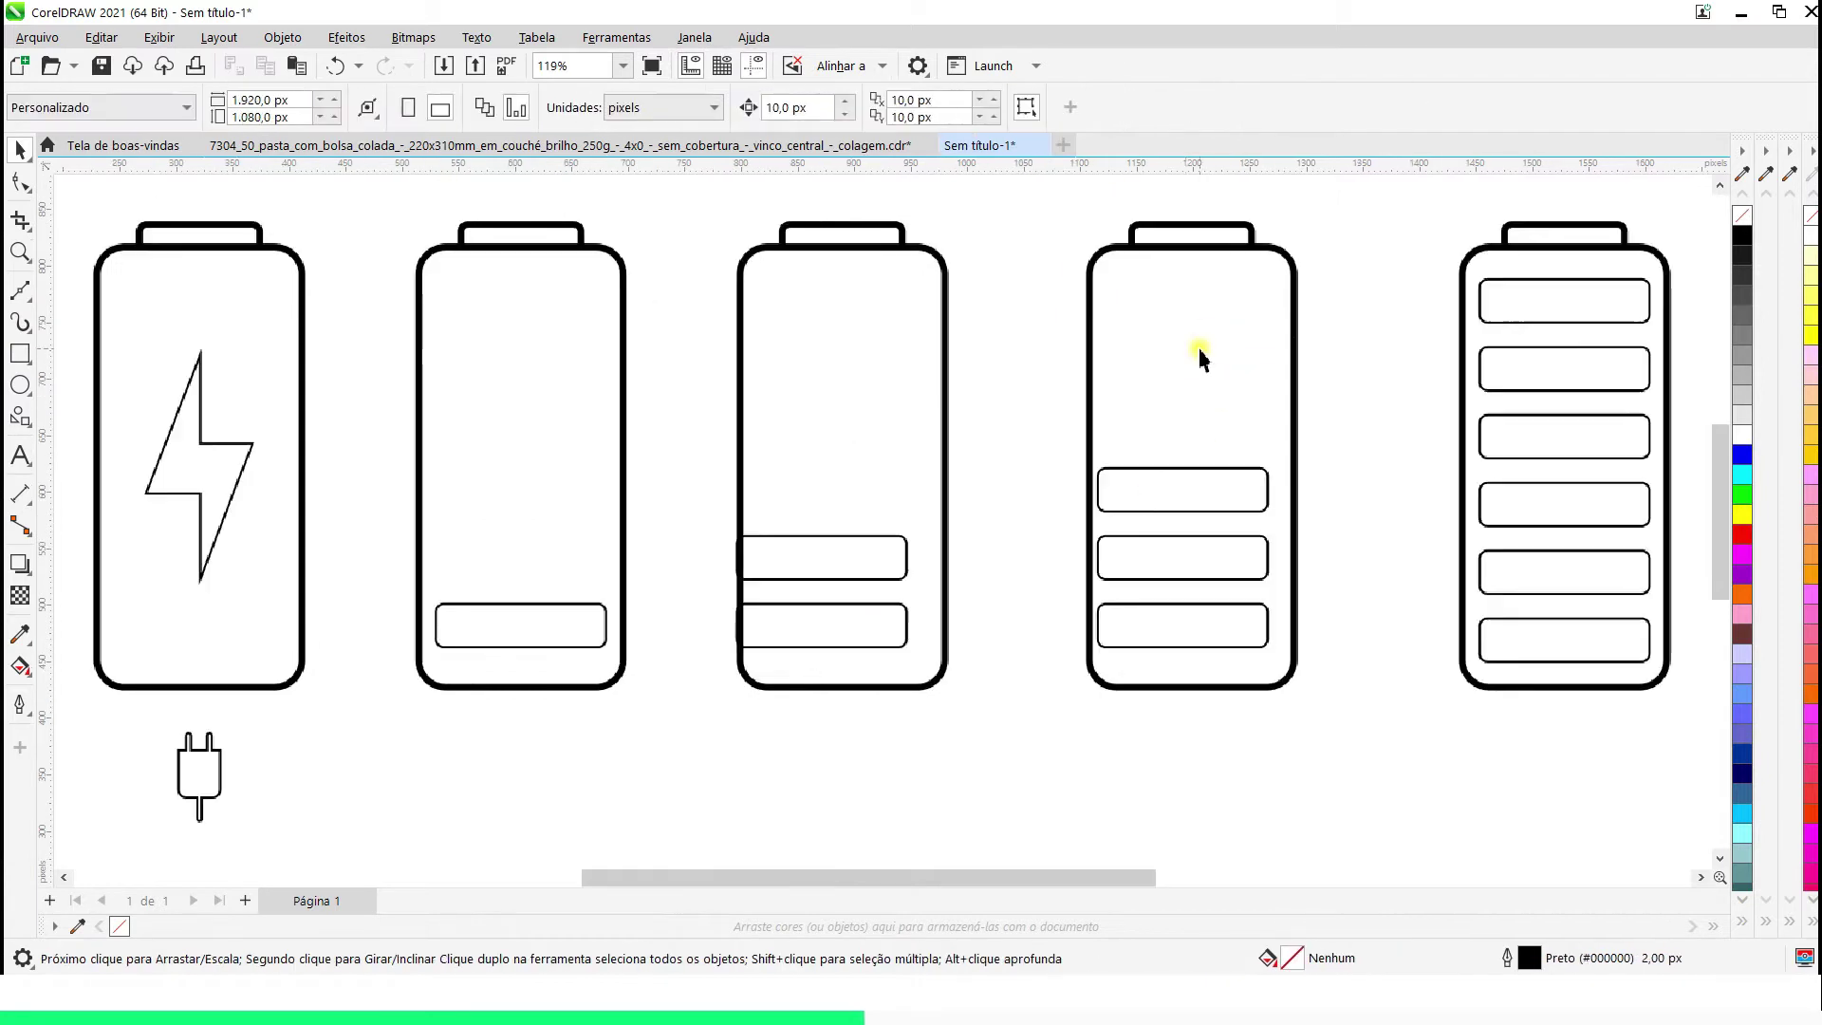
# Combine the three charge bars in the fourth battery into one curve
pyautogui.moveTo(933, 385); pyautogui.dragTo(935, 384)
pyautogui.hotkey('ctrl', 'l')
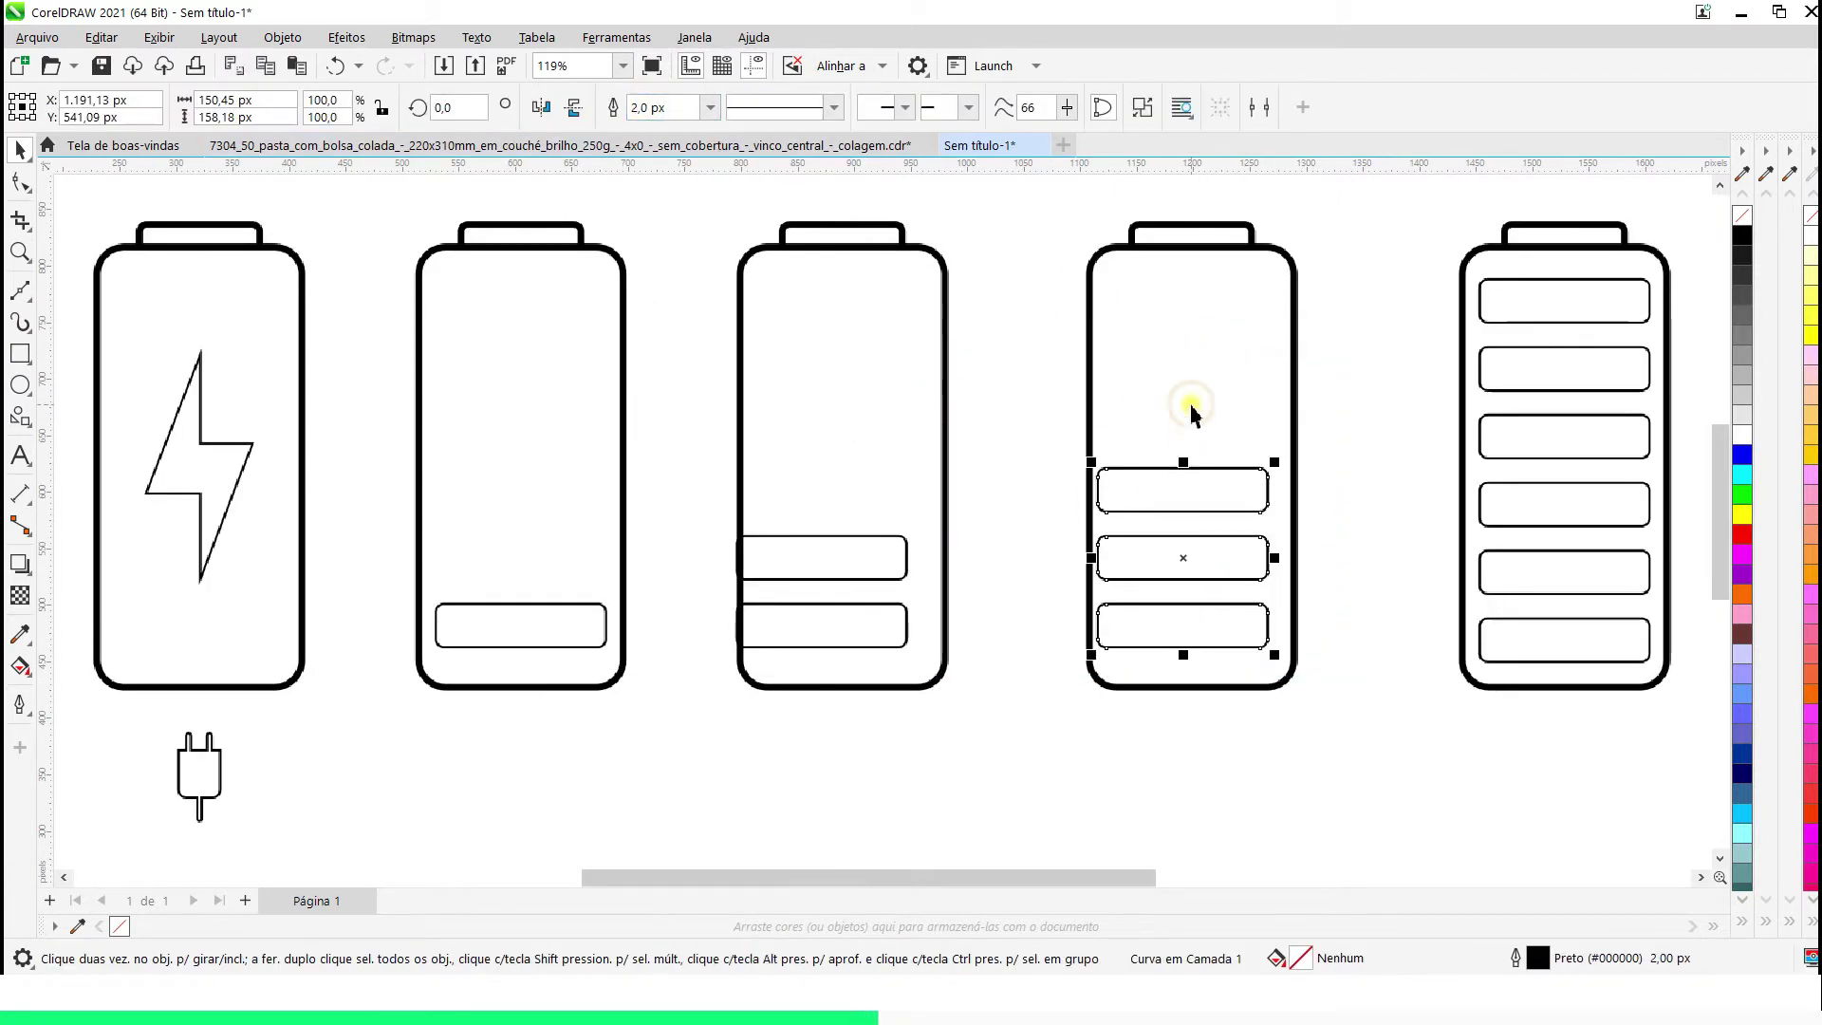
# Centre the fourth battery's bars horizontally in its body, and combine and centre the third battery's two bars the same way
pyautogui.keyDown('shift'); pyautogui.click(1089, 409); pyautogui.keyUp('shift')
pyautogui.press('c')
pyautogui.moveTo(1021, 675); pyautogui.dragTo(700, 498)
pyautogui.click(615, 107)
pyautogui.keyDown('shift'); pyautogui.click(945, 558); pyautogui.keyUp('shift')
pyautogui.press('c')
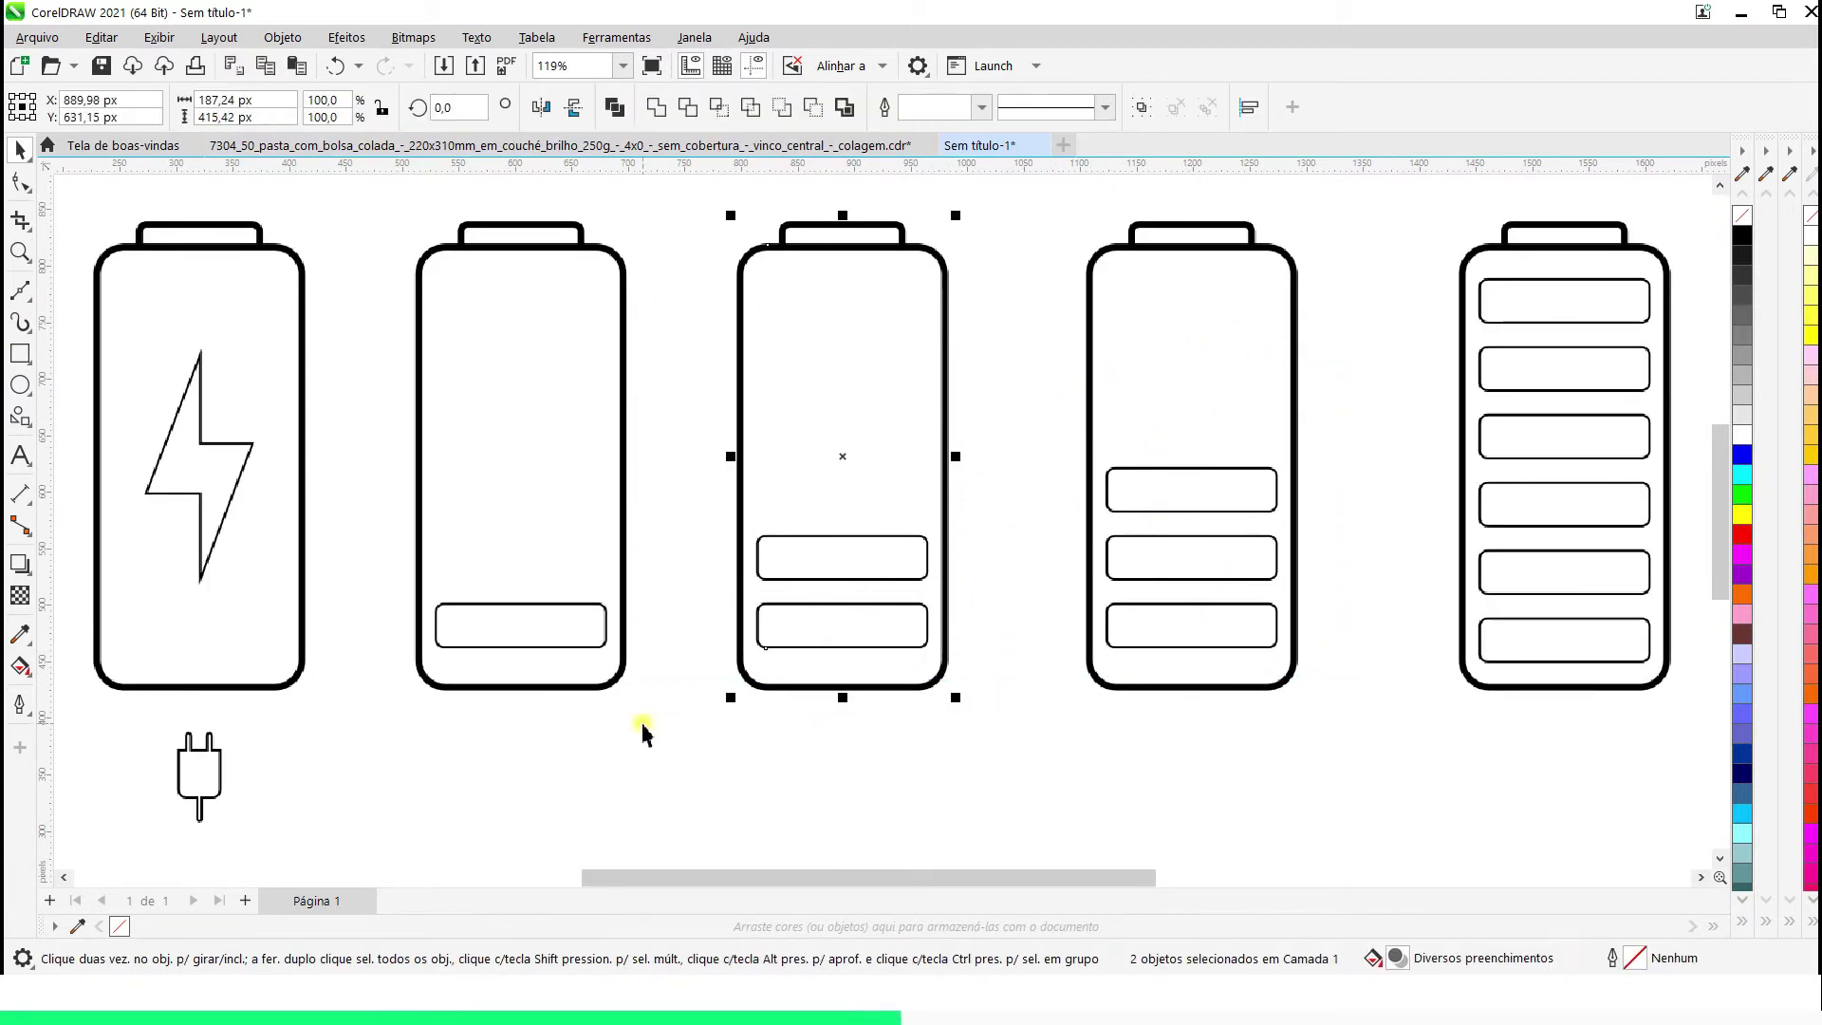
# Align the bottom edges of the second, third and fourth batteries' charge bars with the fifth battery's bars
pyautogui.click(550, 639)
pyautogui.keyDown('shift'); pyautogui.click(817, 651); pyautogui.keyUp('shift')
pyautogui.keyDown('shift'); pyautogui.click(1200, 650); pyautogui.keyUp('shift')
pyautogui.keyDown('shift'); pyautogui.click(1528, 642); pyautogui.keyUp('shift')
pyautogui.press('b')
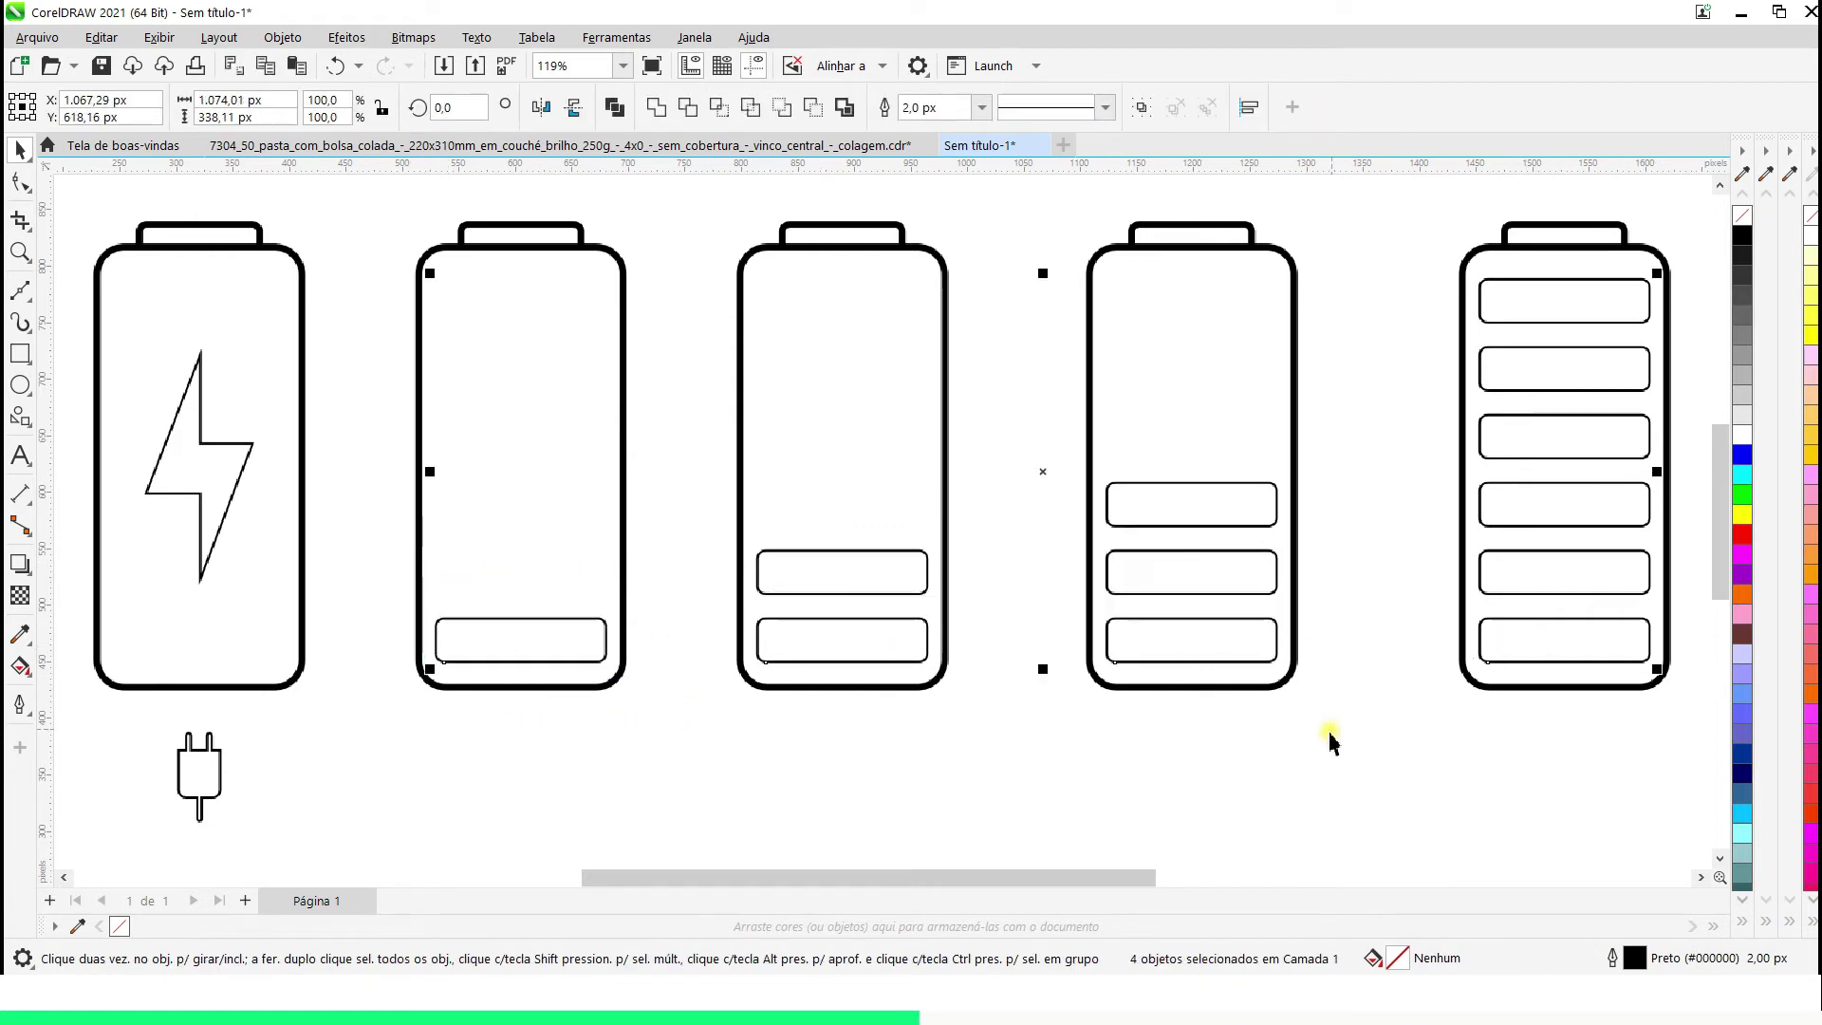
pyautogui.click(1328, 739)
# Move the fourth and fifth batteries sideways so that all five batteries are evenly spaced
pyautogui.scroll(-3, 850, 631)
pyautogui.scroll(2, 521, 354)
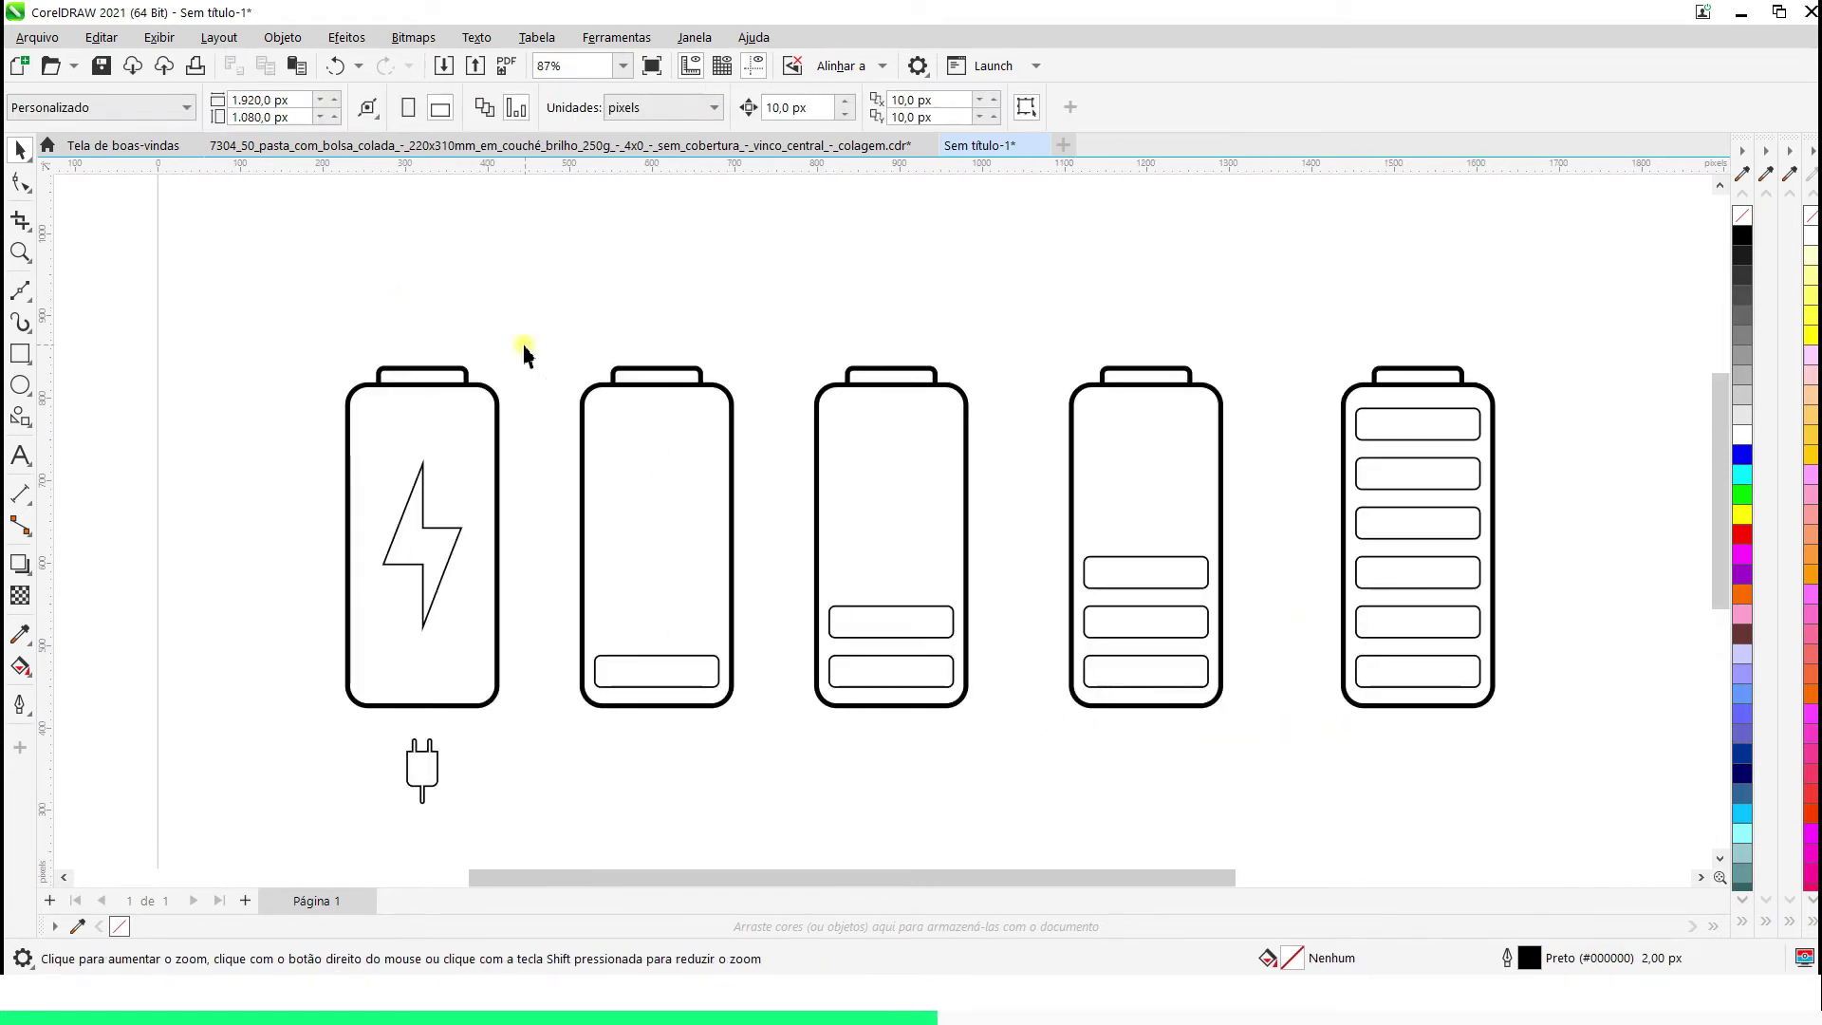
pyautogui.moveTo(521, 354); pyautogui.dragTo(776, 750)
pyautogui.click(1003, 721)
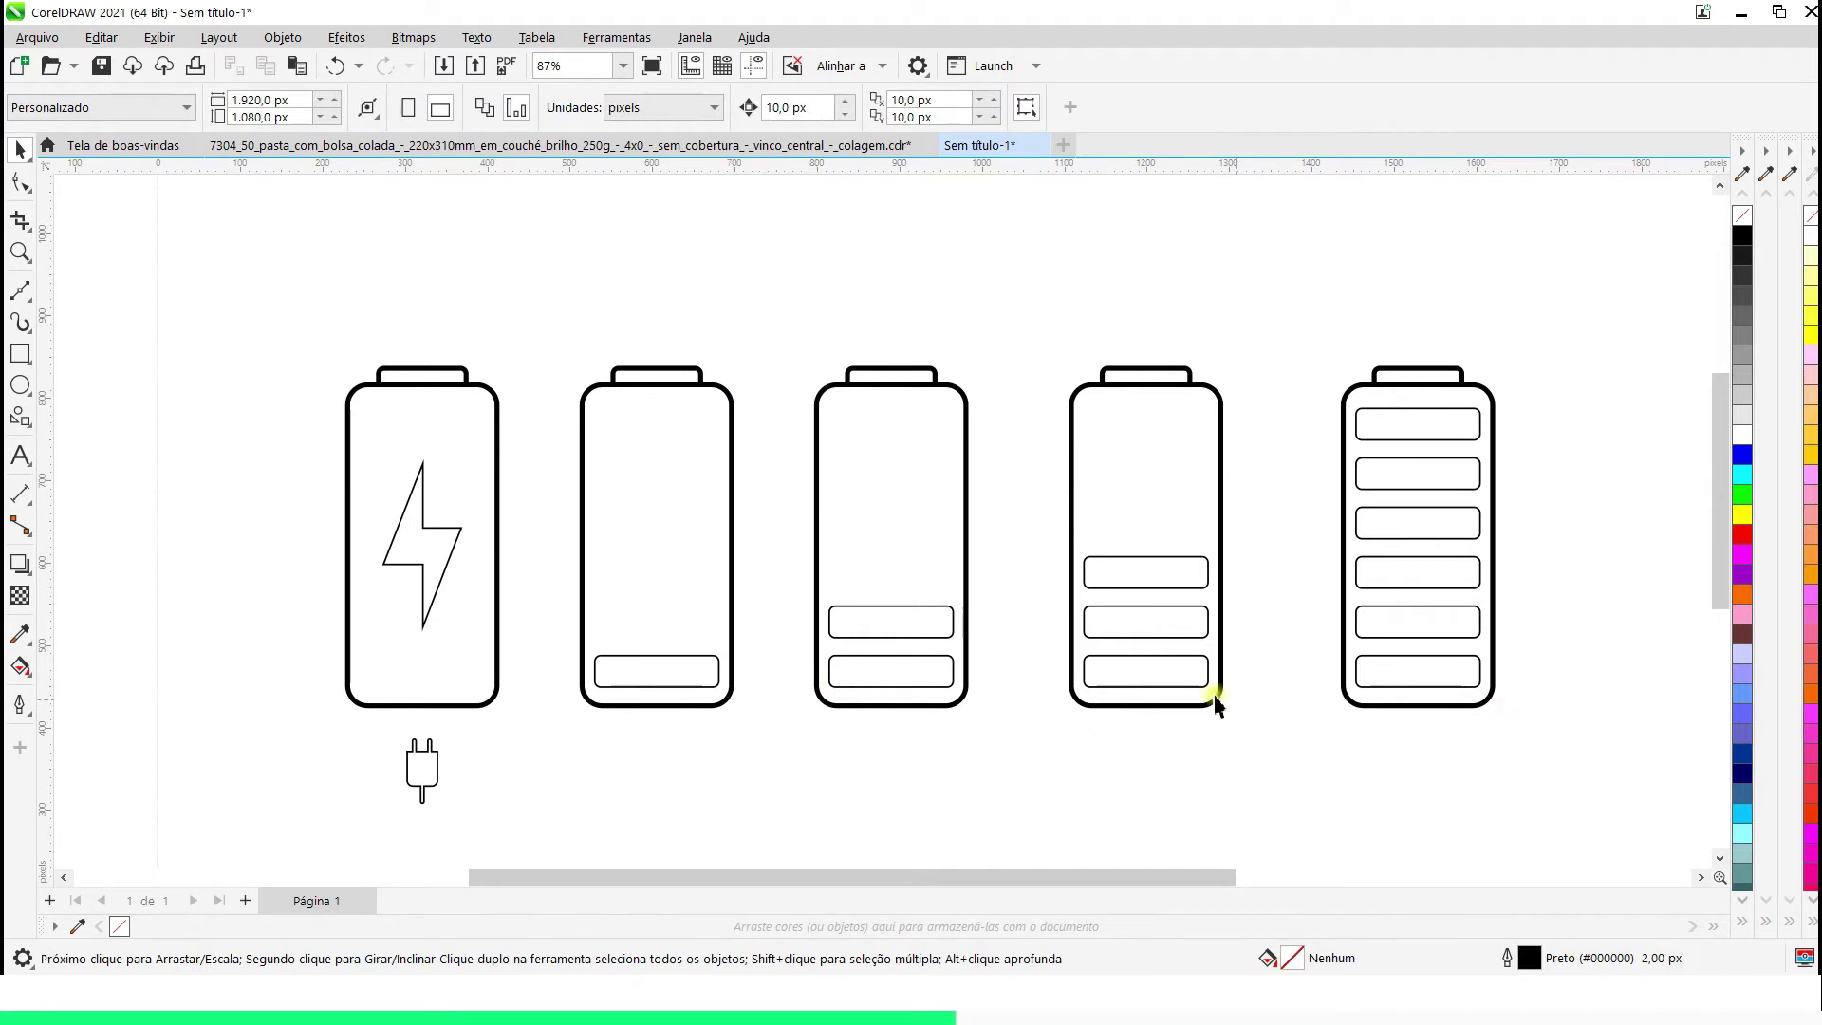
pyautogui.moveTo(1254, 744); pyautogui.dragTo(1012, 357)
pyautogui.moveTo(1145, 537); pyautogui.dragTo(1126, 538)
pyautogui.moveTo(1583, 727); pyautogui.dragTo(1315, 346)
pyautogui.moveTo(1417, 538); pyautogui.dragTo(1364, 542)
pyautogui.scroll(-4, 1283, 769)
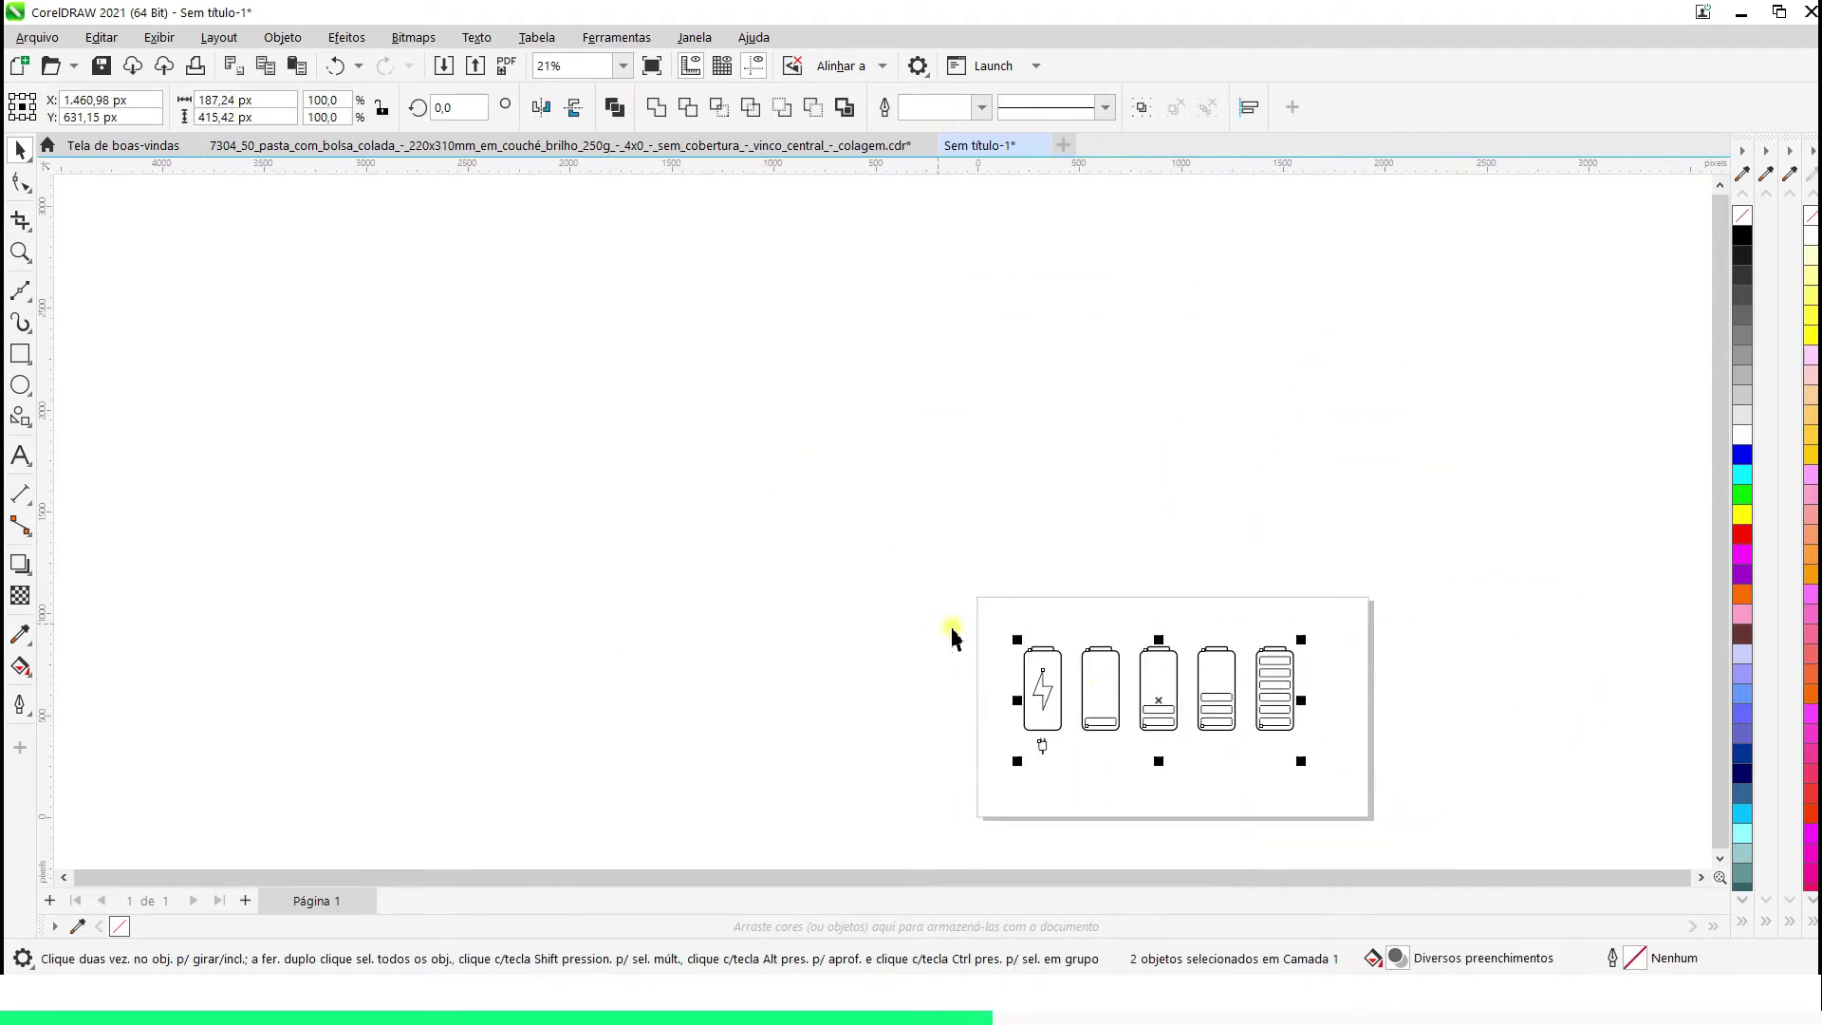
# Group all the battery artwork, enlarge it to 115.2 % and centre the group on the page
pyautogui.hotkey('ctrl', 'g')
pyautogui.moveTo(1301, 761); pyautogui.dragTo(1341, 779)
pyautogui.press('p')
pyautogui.press('F2')
pyautogui.moveTo(1408, 841); pyautogui.dragTo(894, 529)
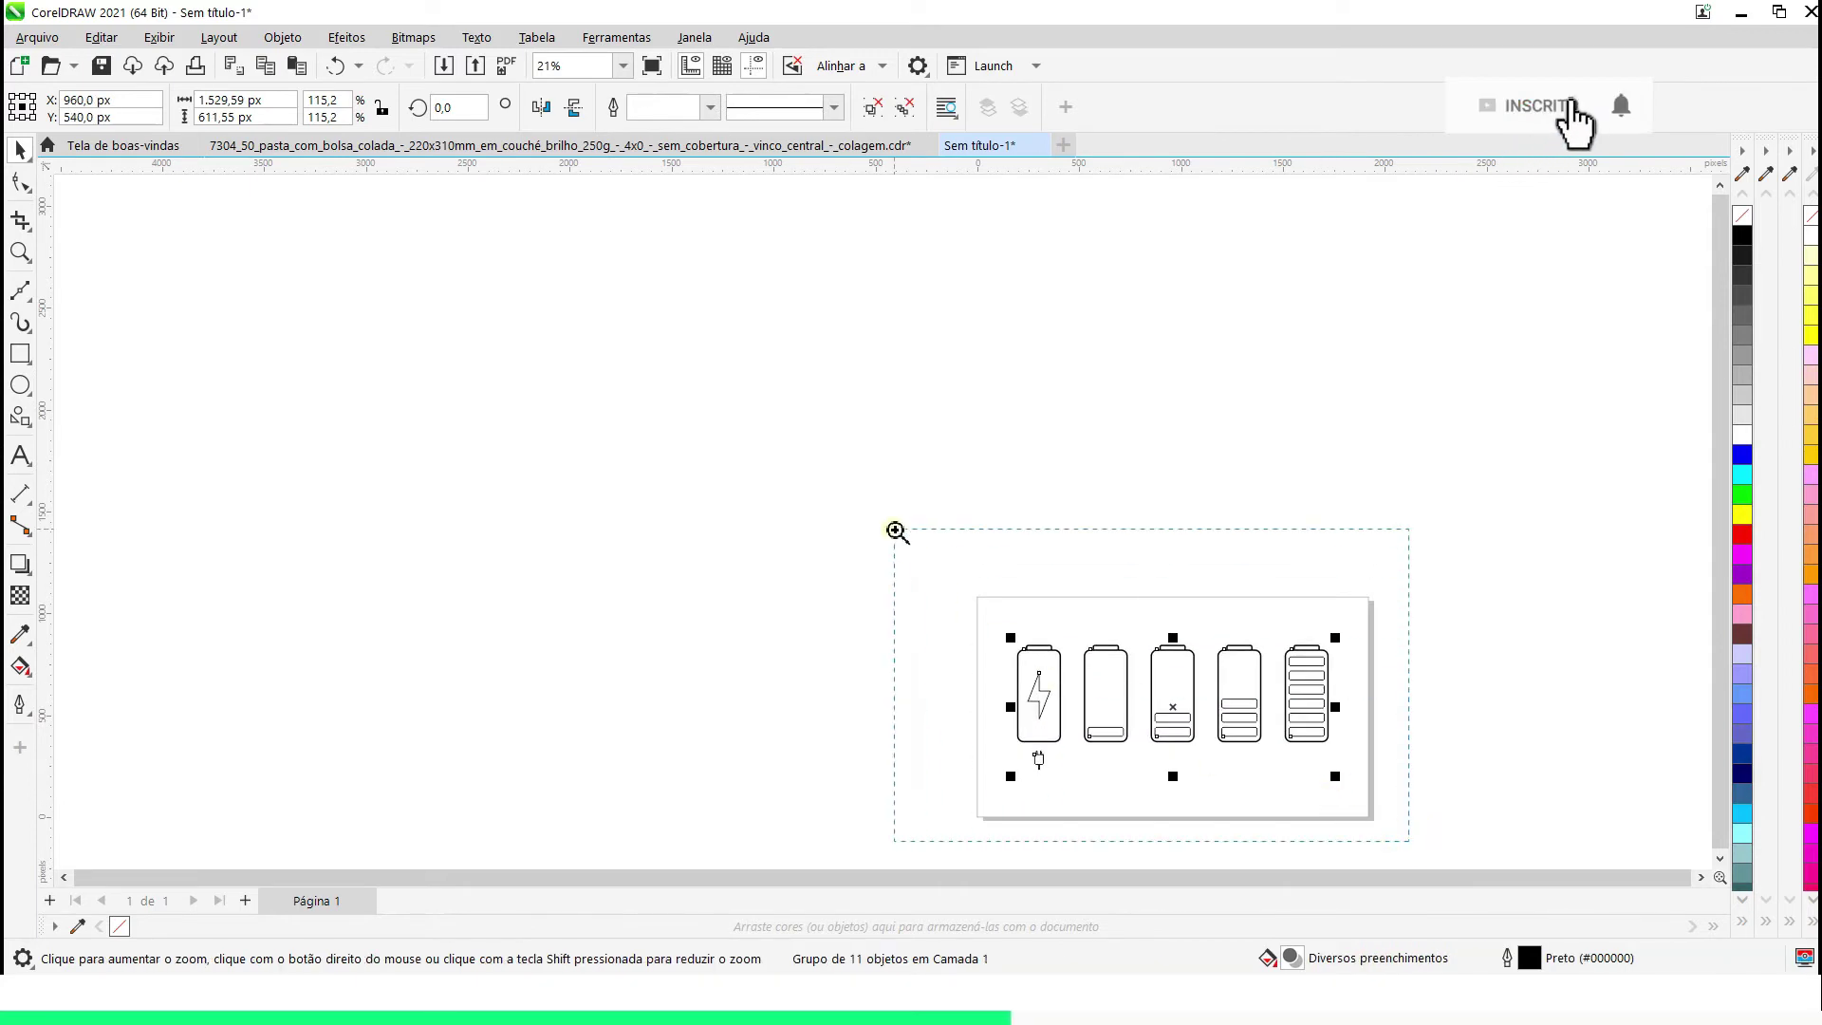
pyautogui.click(1238, 731)
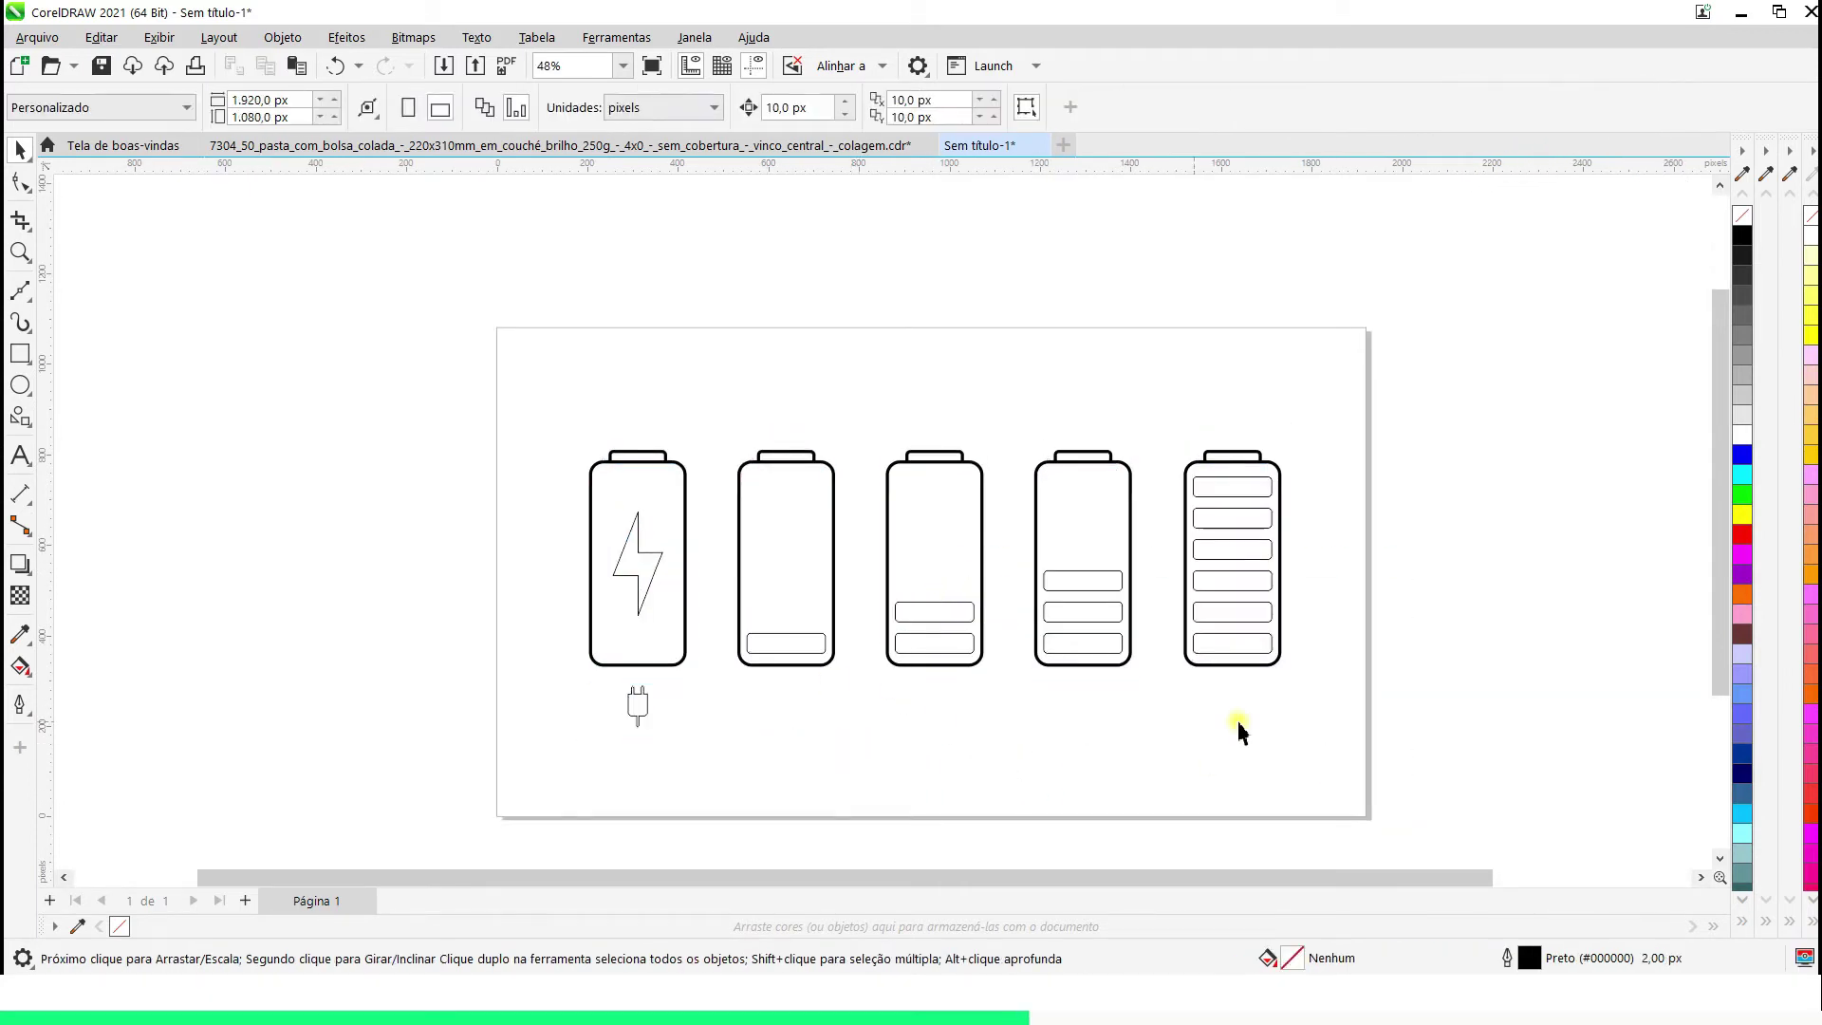
# Centre the five batteries on the page without the plug, and enlarge the plug to about 62 by 131 px
pyautogui.moveTo(481, 391); pyautogui.dragTo(475, 399)
pyautogui.press('p')
pyautogui.click(637, 707)
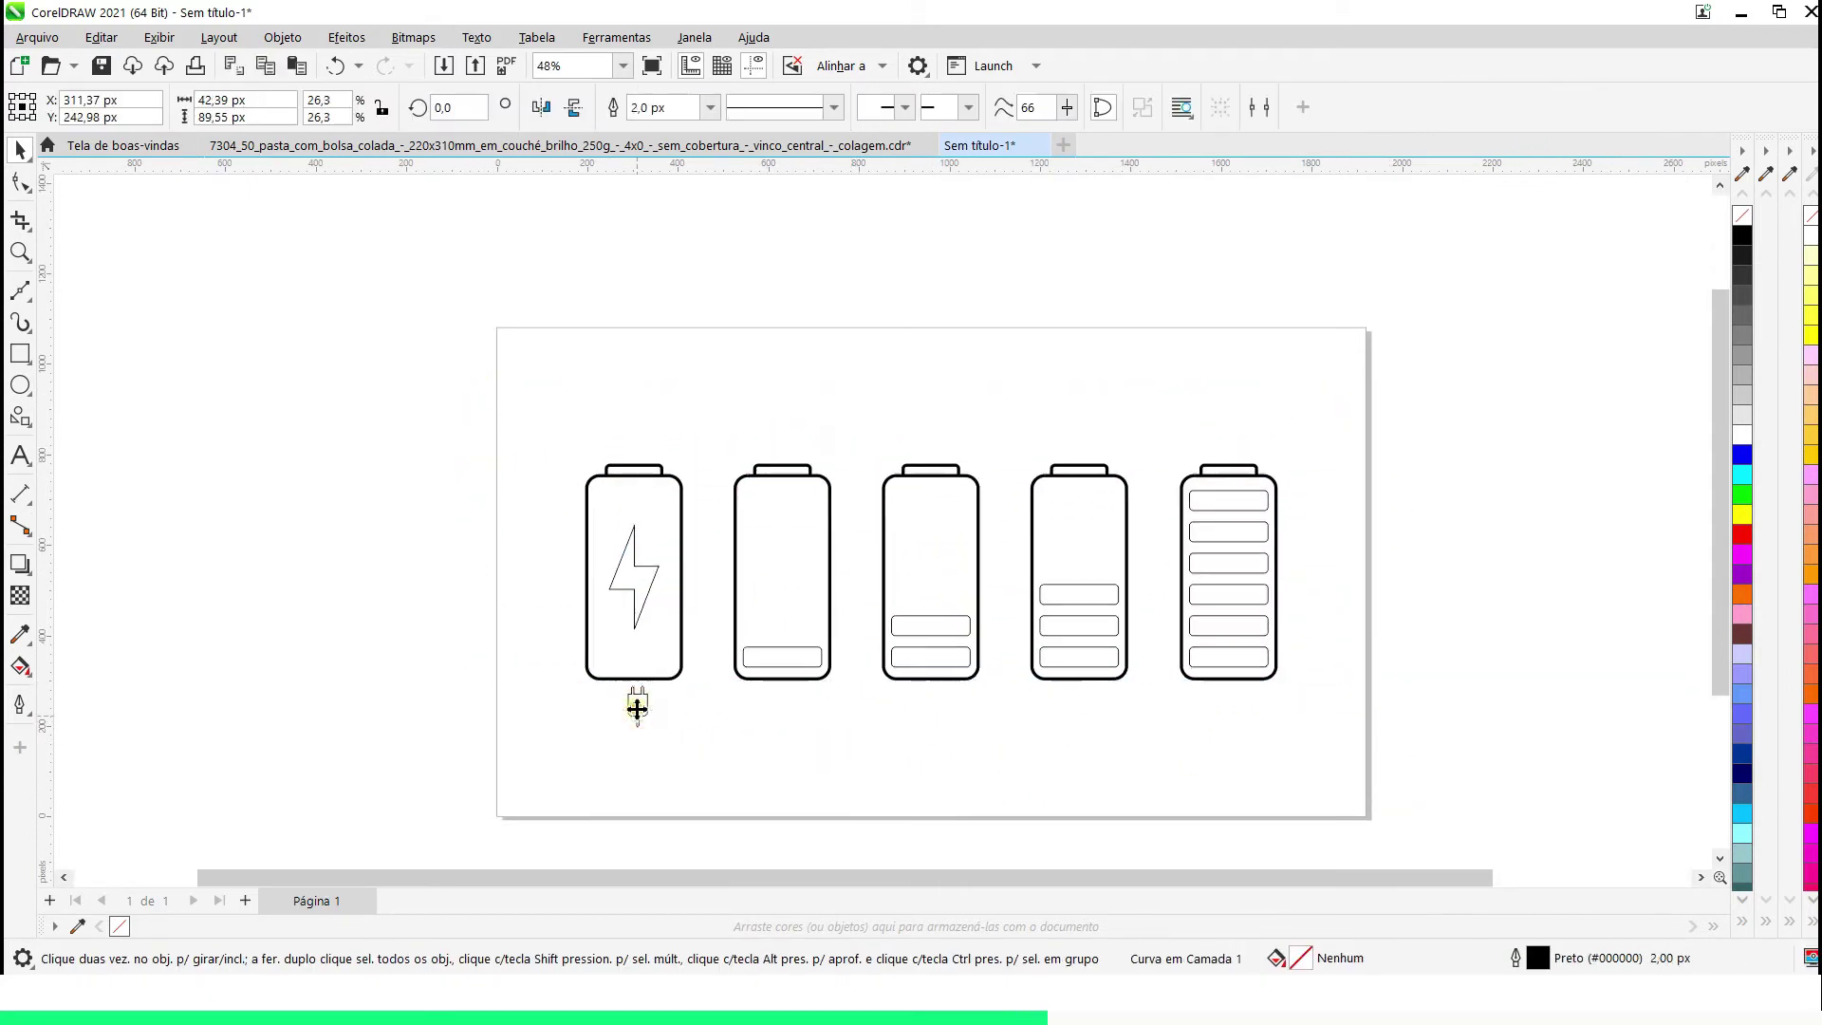
pyautogui.moveTo(618, 763); pyautogui.dragTo(610, 772)
pyautogui.click(694, 725)
# Ungroup the batteries and centre the plug horizontally below the first battery
pyautogui.click(672, 680)
pyautogui.hotkey('ctrl', 'u')
pyautogui.click(635, 738)
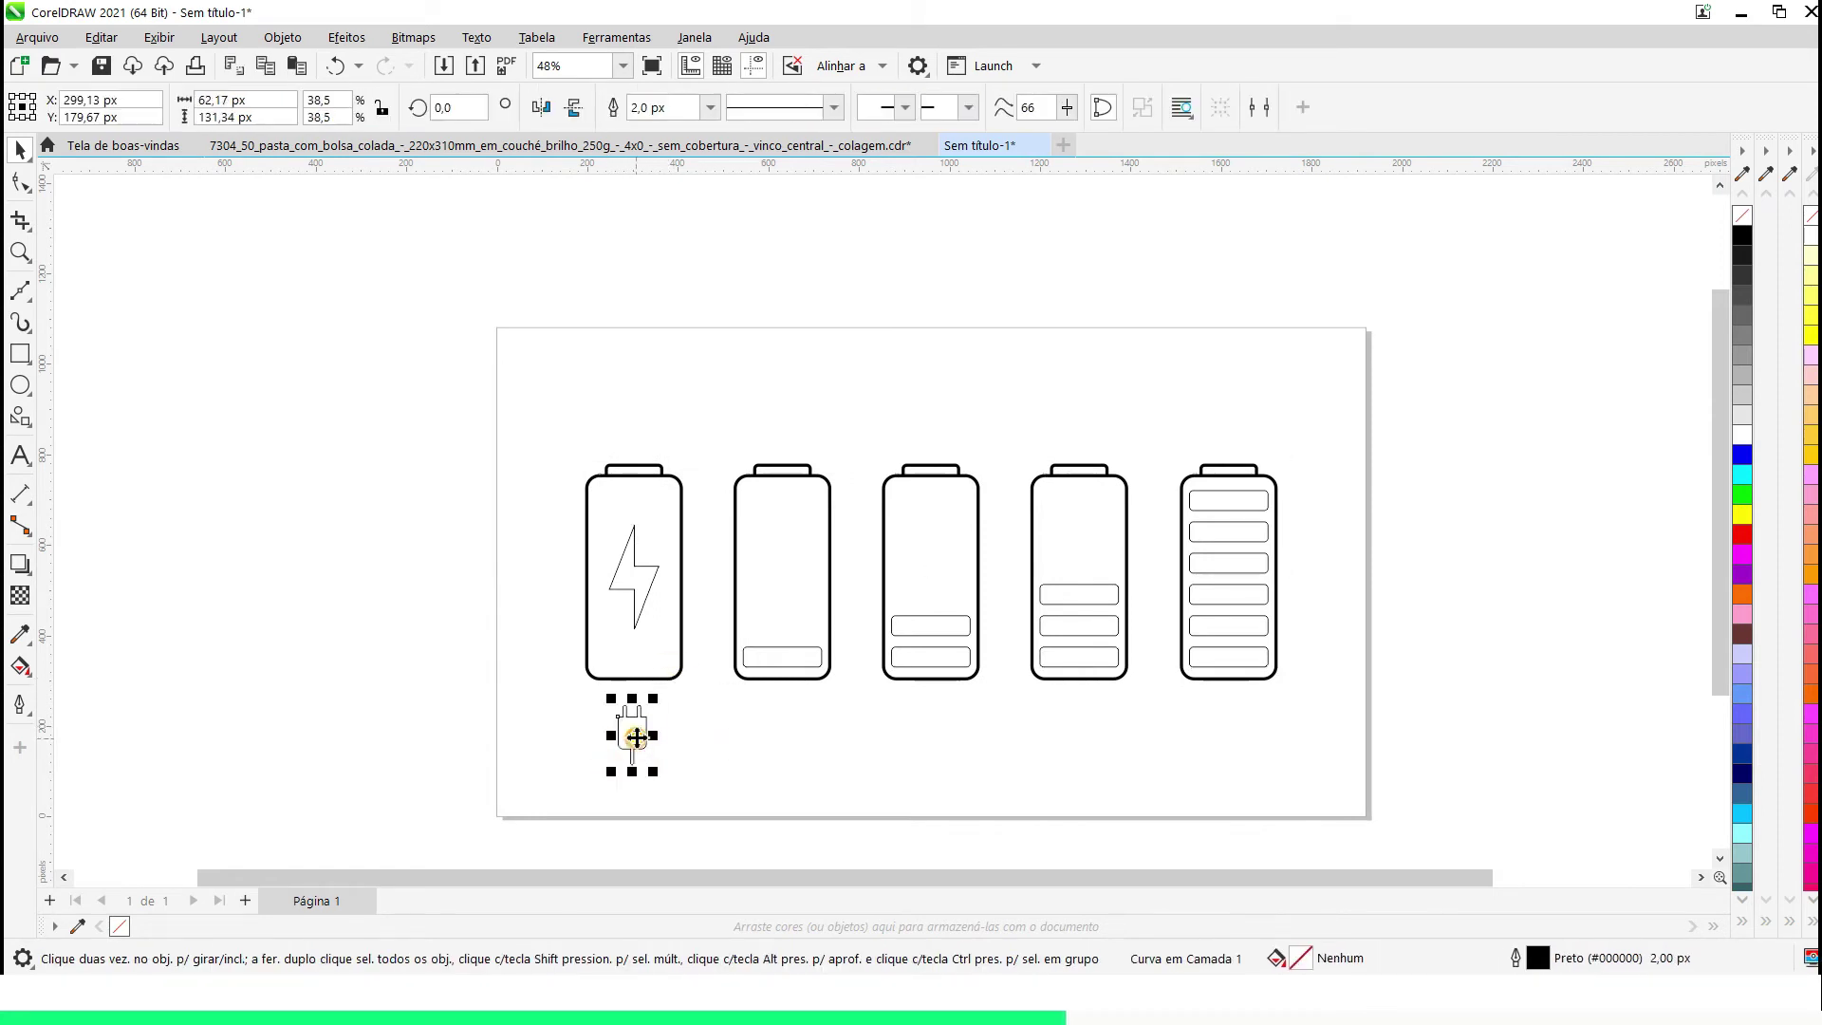
pyautogui.keyDown('shift'); pyautogui.click(654, 681); pyautogui.keyUp('shift')
pyautogui.press('c')
pyautogui.click(777, 763)
# Add a page-sized 1920 by 1080 px background rectangle and fill it with dark blue #000066
pyautogui.doubleClick(20, 354)
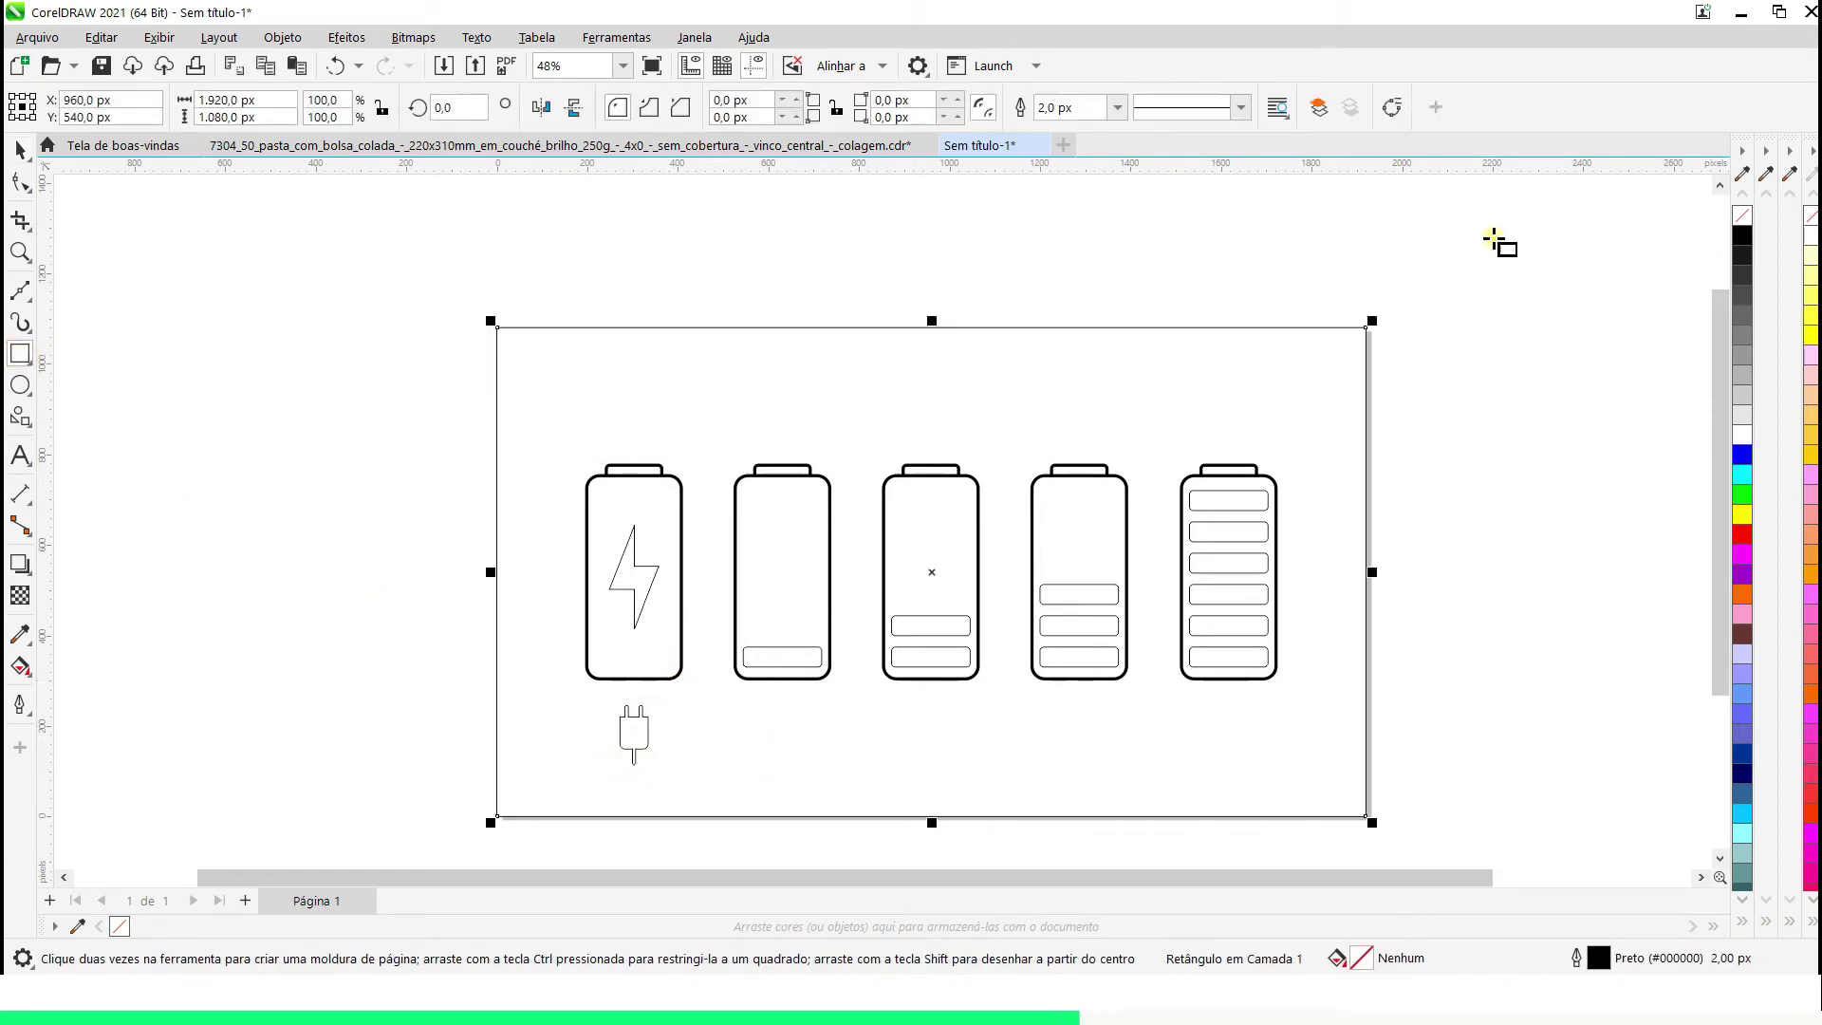
pyautogui.click(1808, 925)
pyautogui.click(1770, 867)
pyautogui.click(1470, 574)
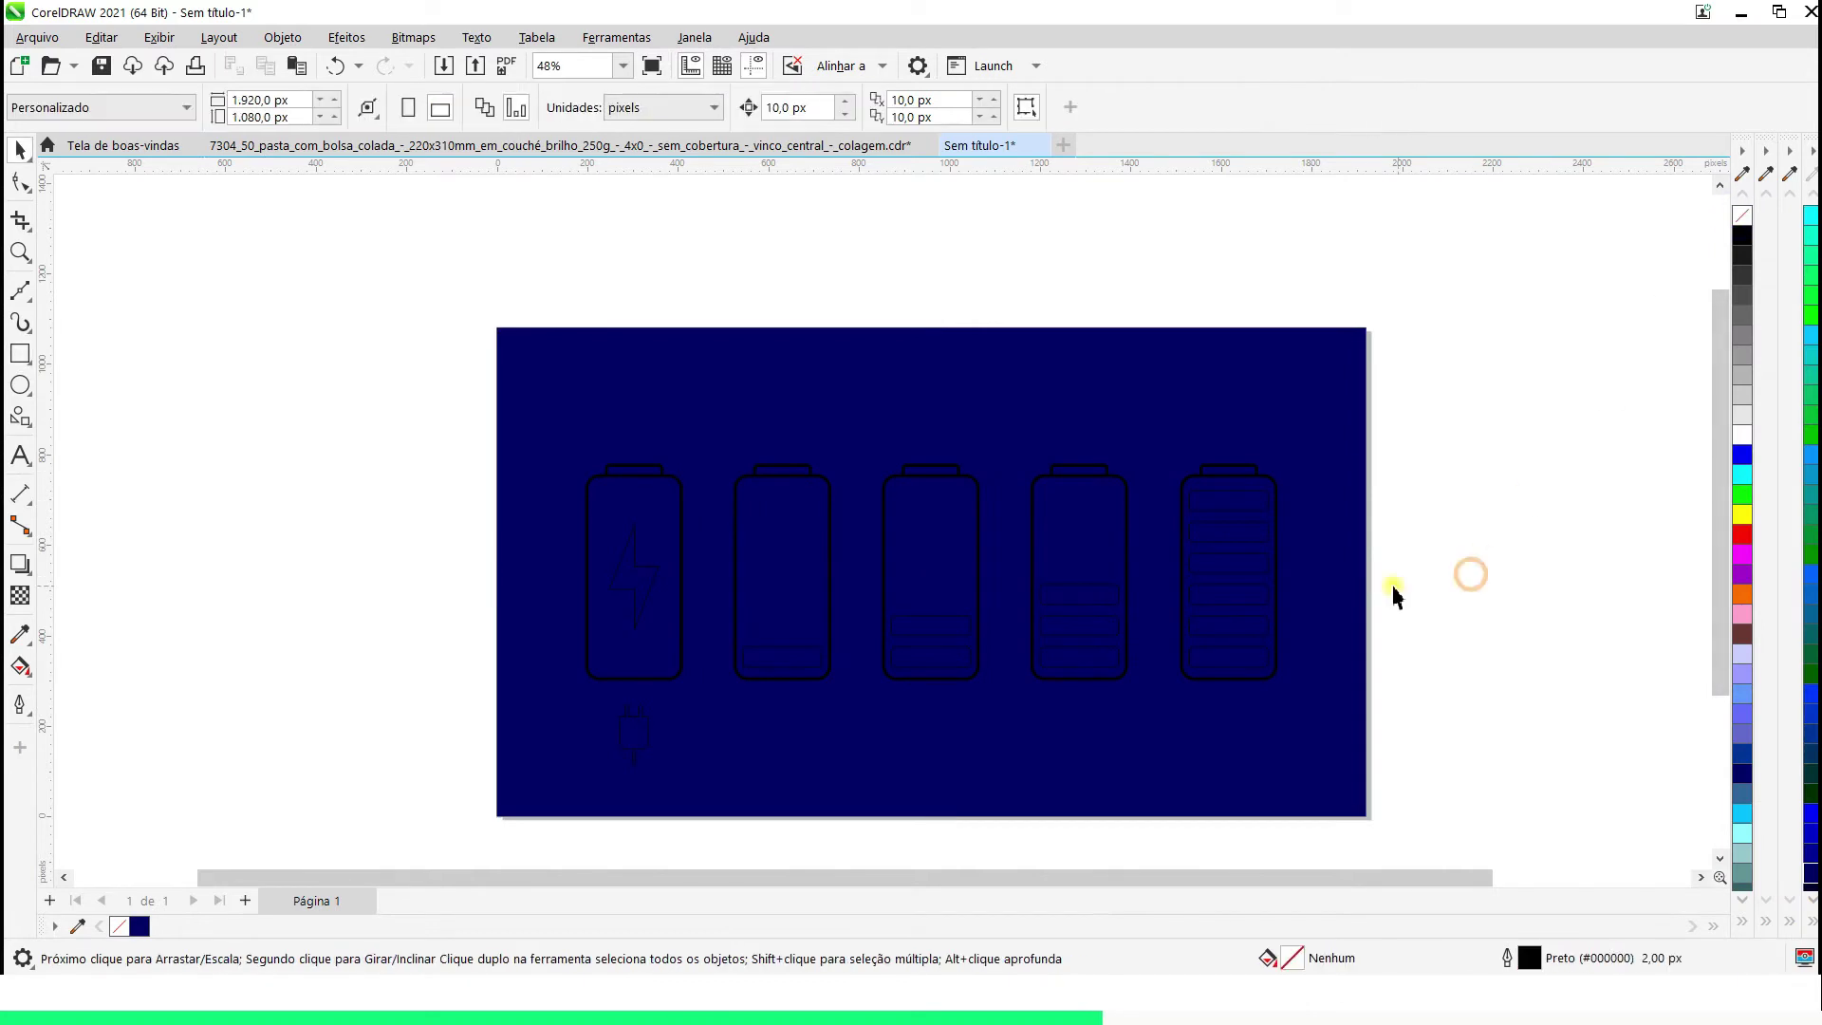
# Fill the second battery's single charge bar with red #FF0033 and remove its outline
pyautogui.click(787, 664)
pyautogui.click(1813, 920)
pyautogui.click(1736, 882)
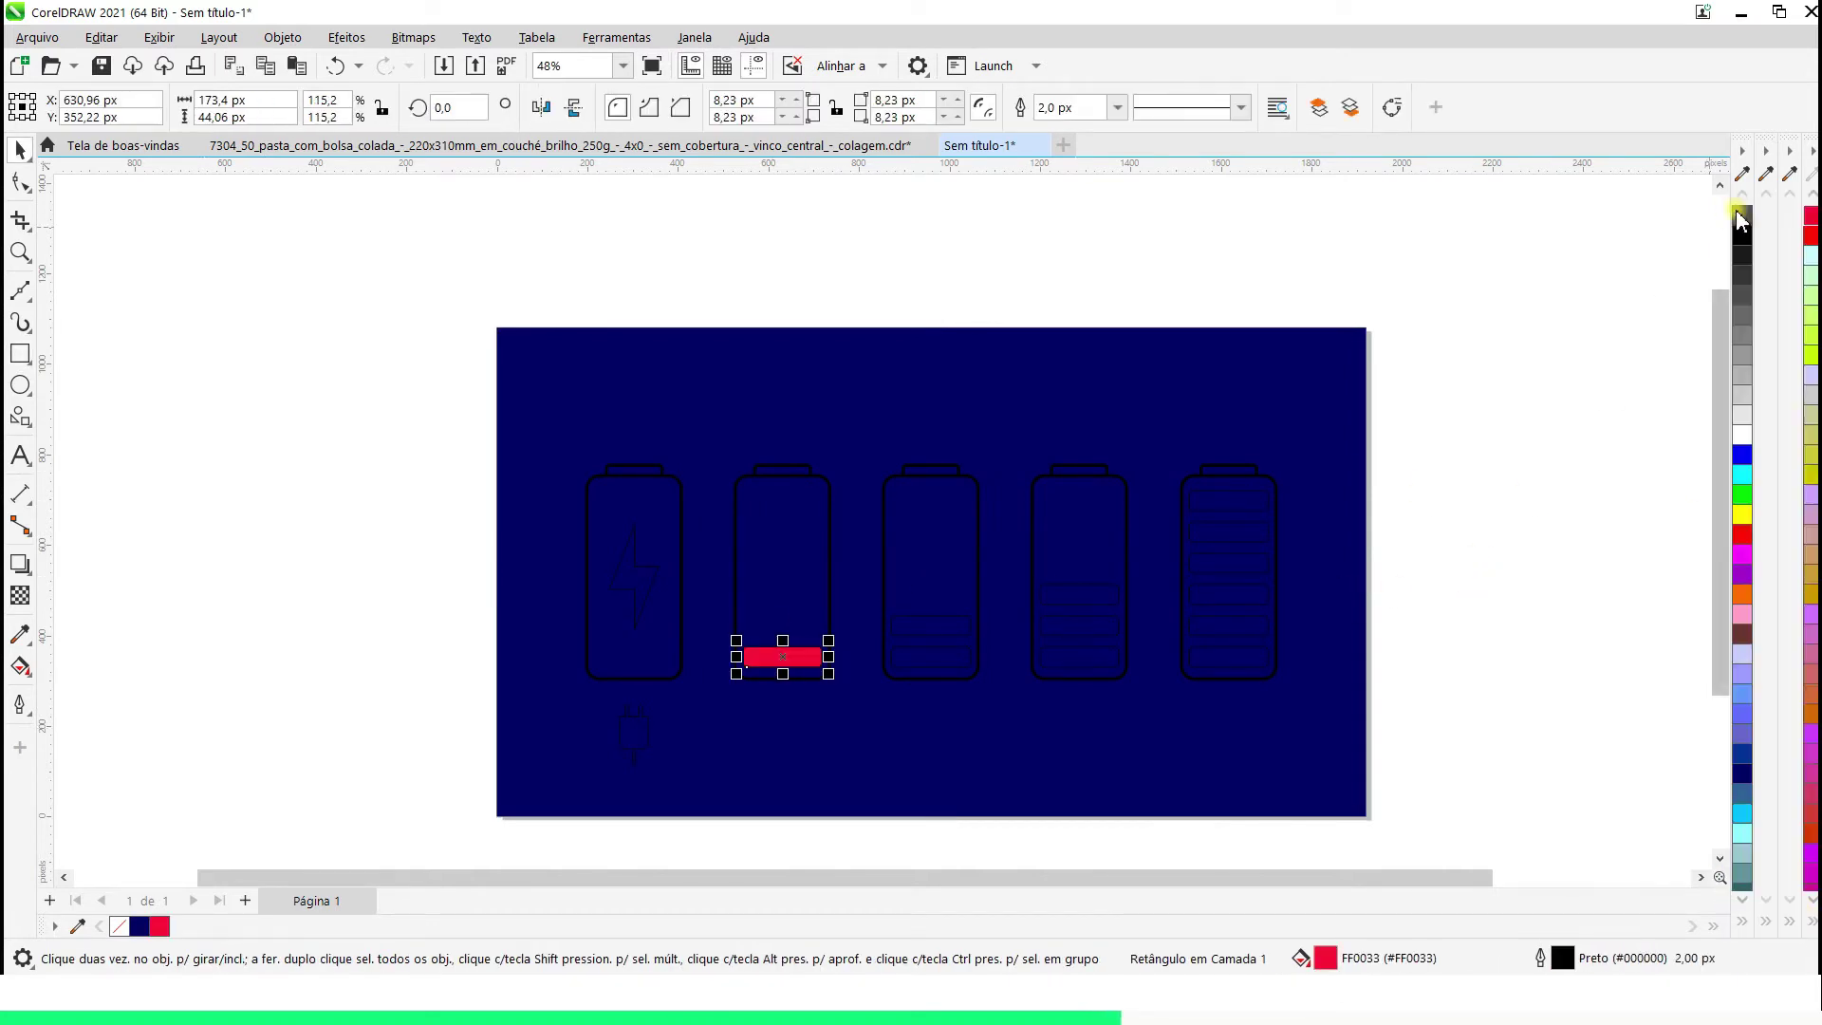
pyautogui.rightClick(1743, 217)
pyautogui.click(1492, 405)
# Fill the third battery's two charge bars with yellow #FFFF00 and remove their outline
pyautogui.click(925, 654)
pyautogui.click(1810, 922)
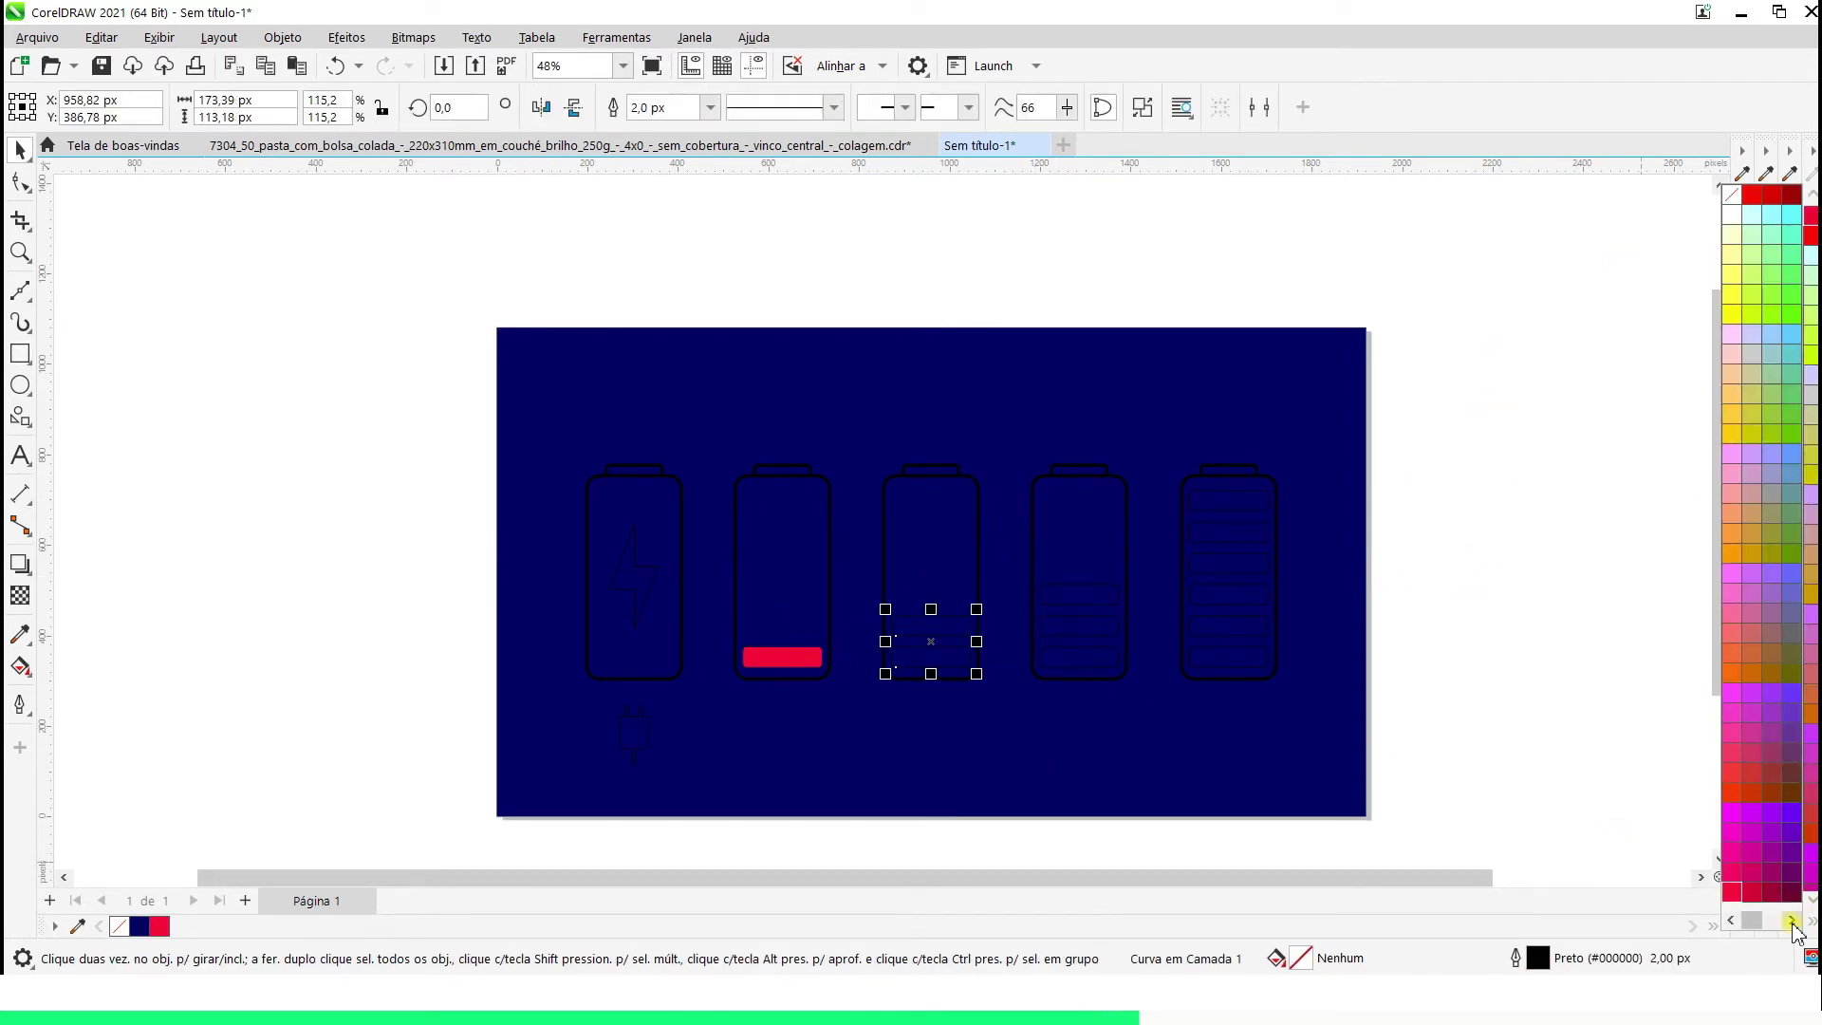
pyautogui.click(1736, 339)
pyautogui.rightClick(118, 926)
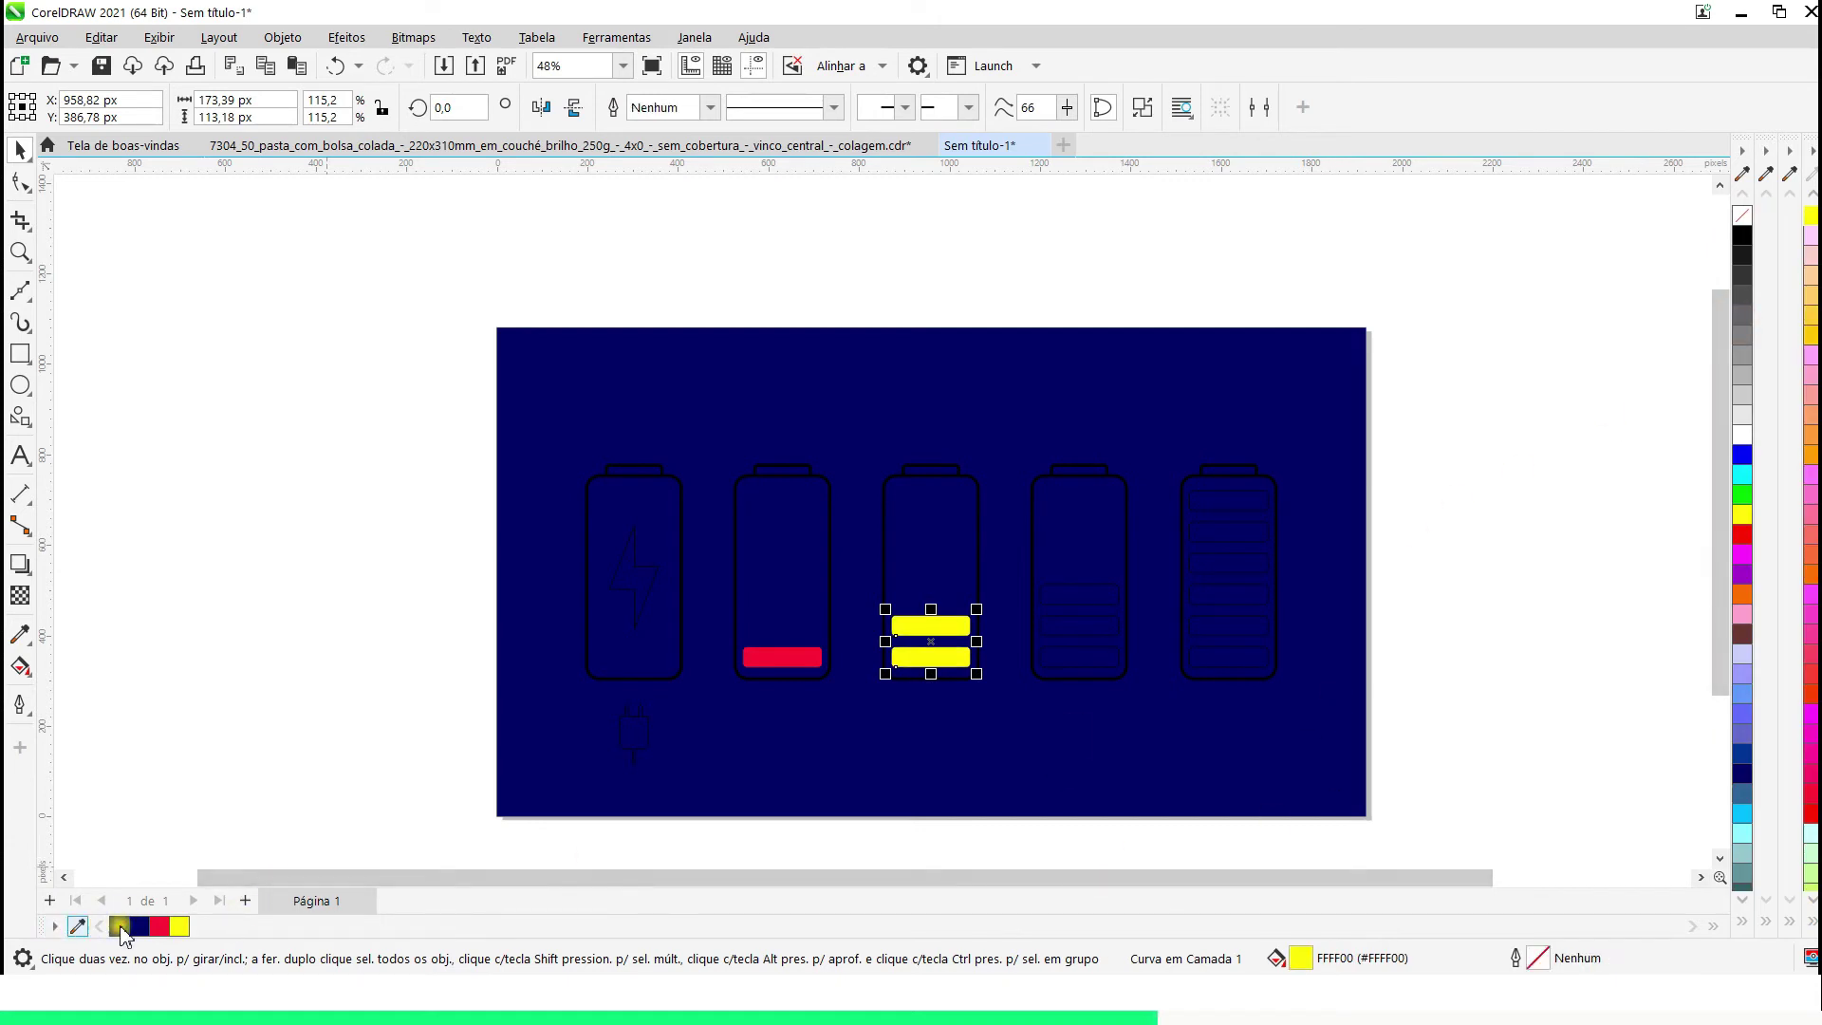
# Apply a horizontal gradient across the third battery's bars from yellow to yellow-green #CCFF00
pyautogui.click(21, 666)
pyautogui.moveTo(874, 640); pyautogui.dragTo(1033, 643)
pyautogui.click(990, 669)
pyautogui.click(1170, 622)
pyautogui.click(1811, 807)
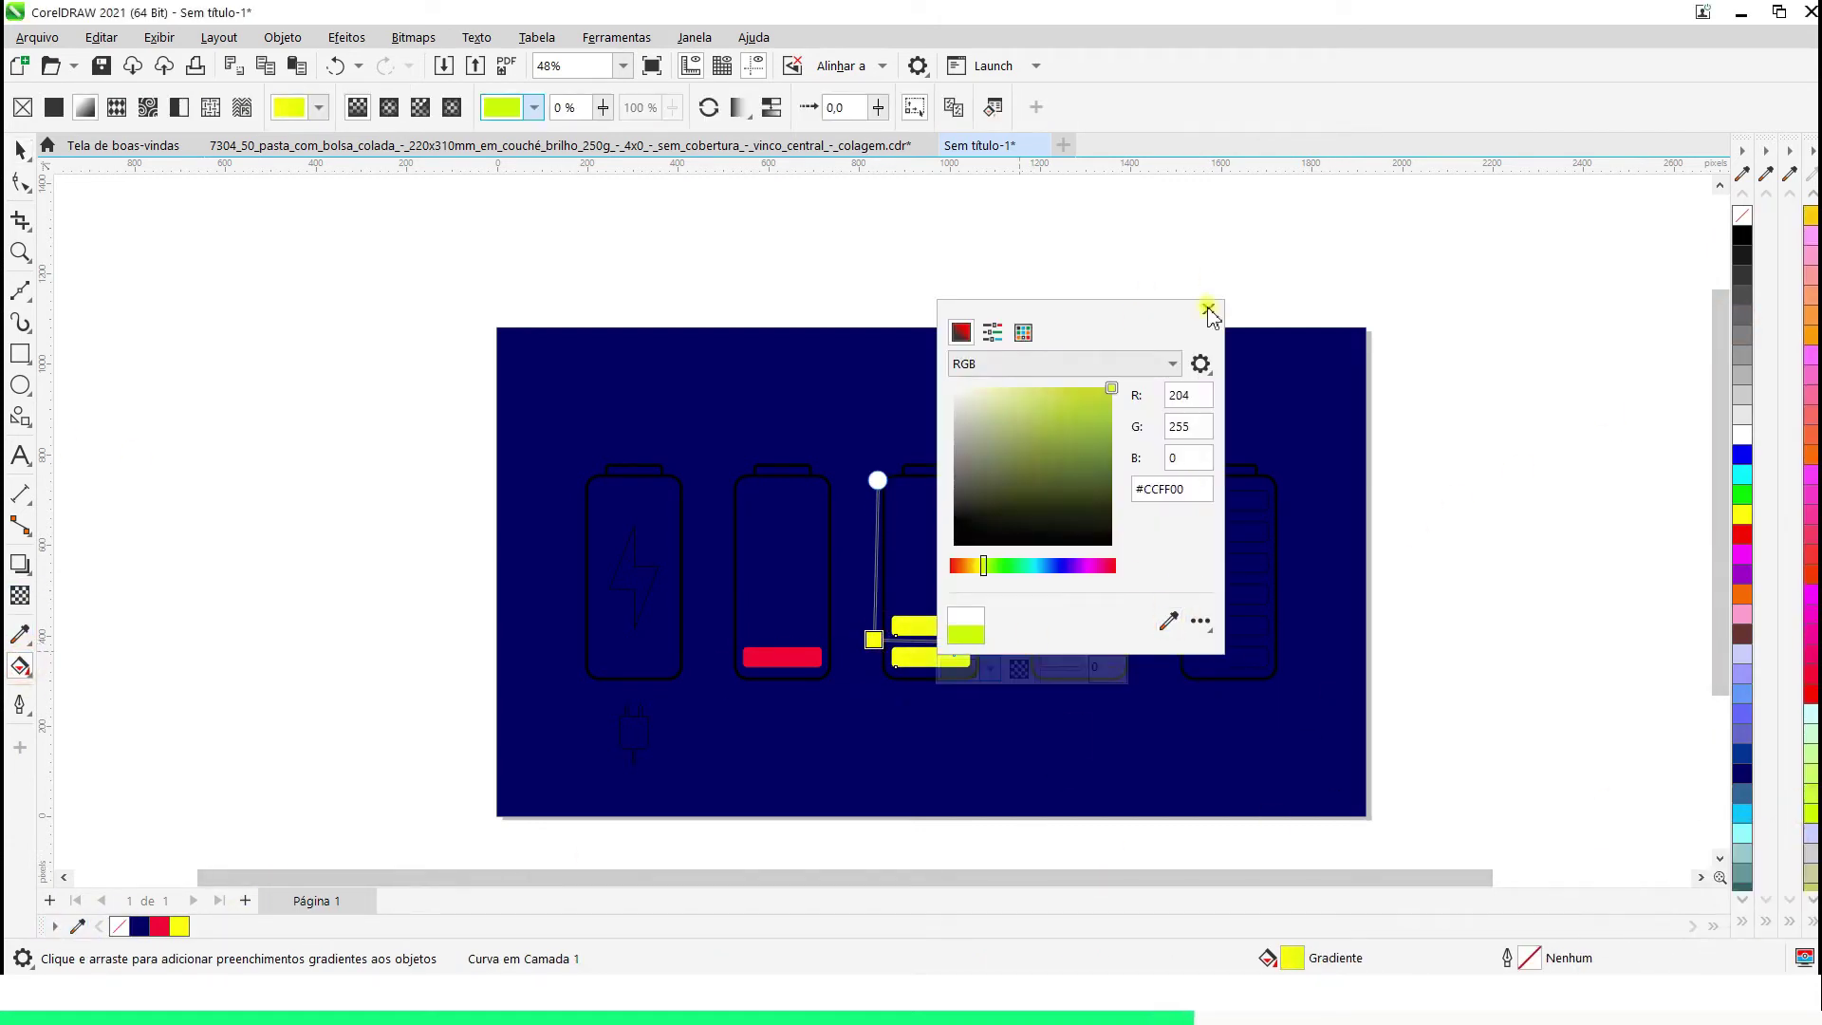
pyautogui.click(1208, 310)
pyautogui.click(20, 150)
pyautogui.click(1467, 757)
# Copy the third battery's gradient fill onto the fourth battery's bars and remove their outline
pyautogui.press('F2')
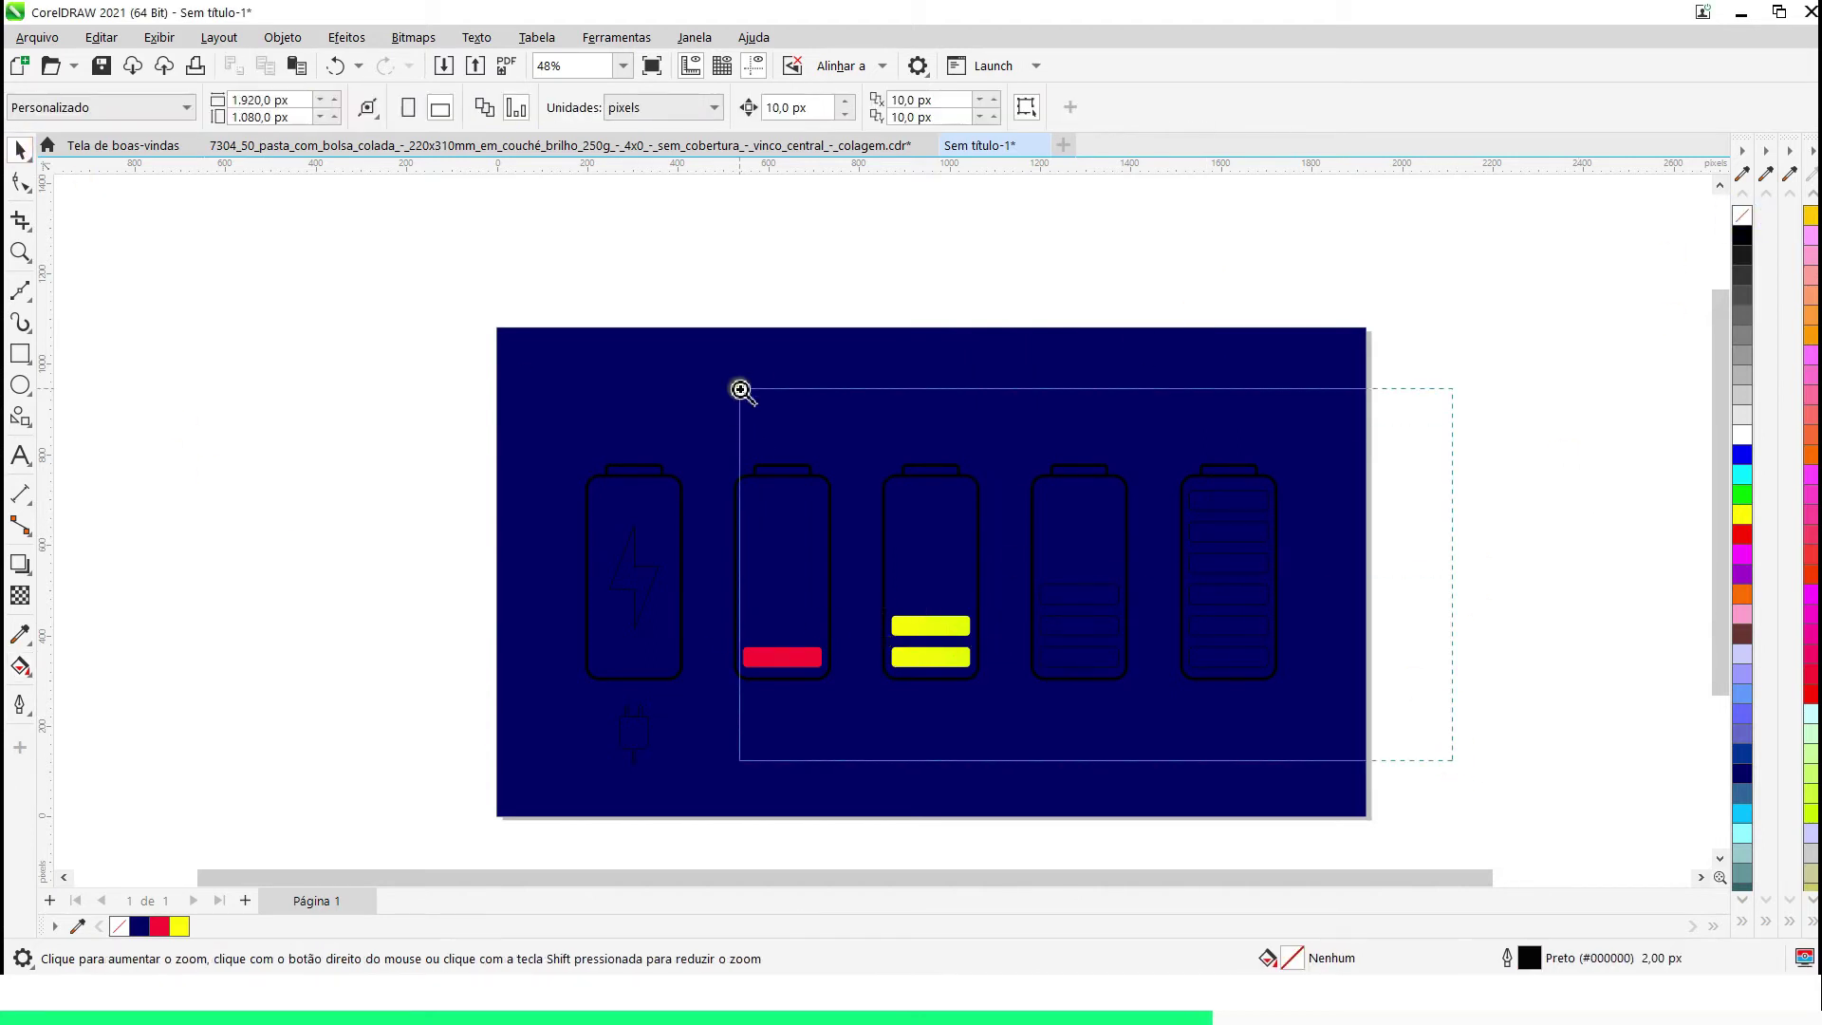
pyautogui.moveTo(1452, 761); pyautogui.dragTo(740, 389)
pyautogui.click(839, 693)
pyautogui.click(30, 646)
pyautogui.click(84, 659)
pyautogui.click(550, 619)
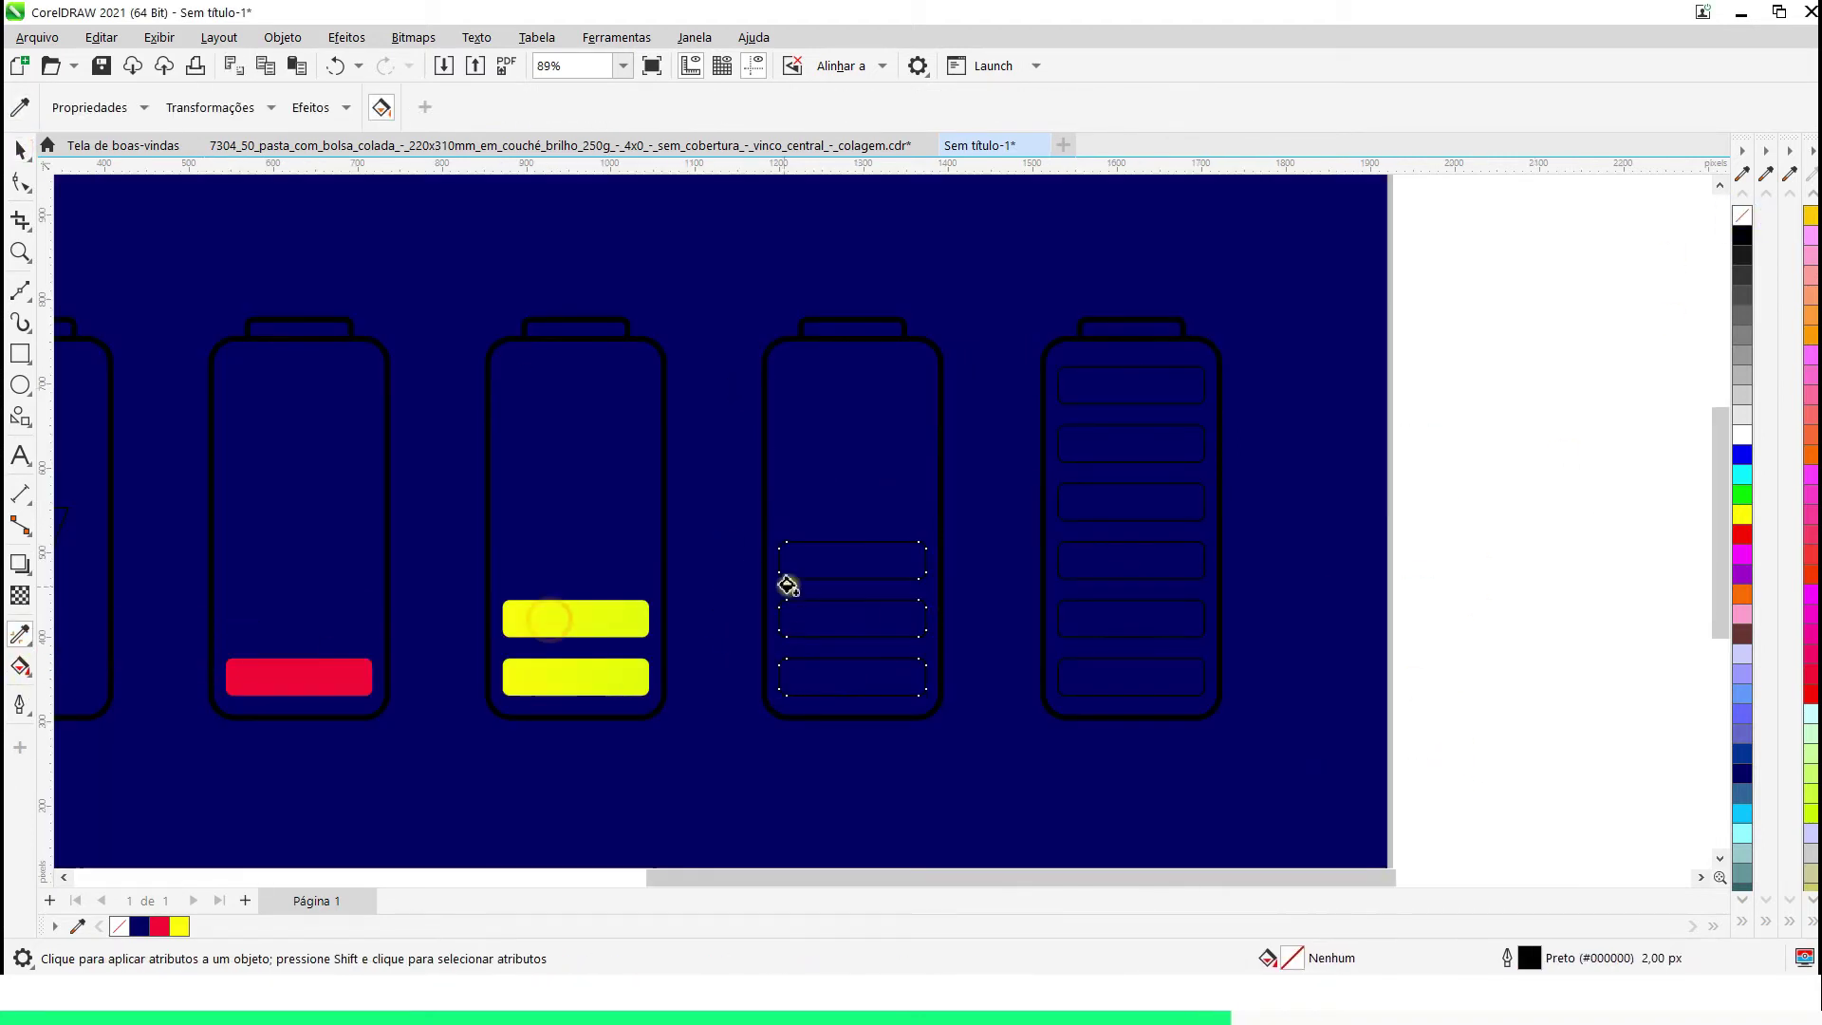
pyautogui.click(787, 583)
pyautogui.click(18, 148)
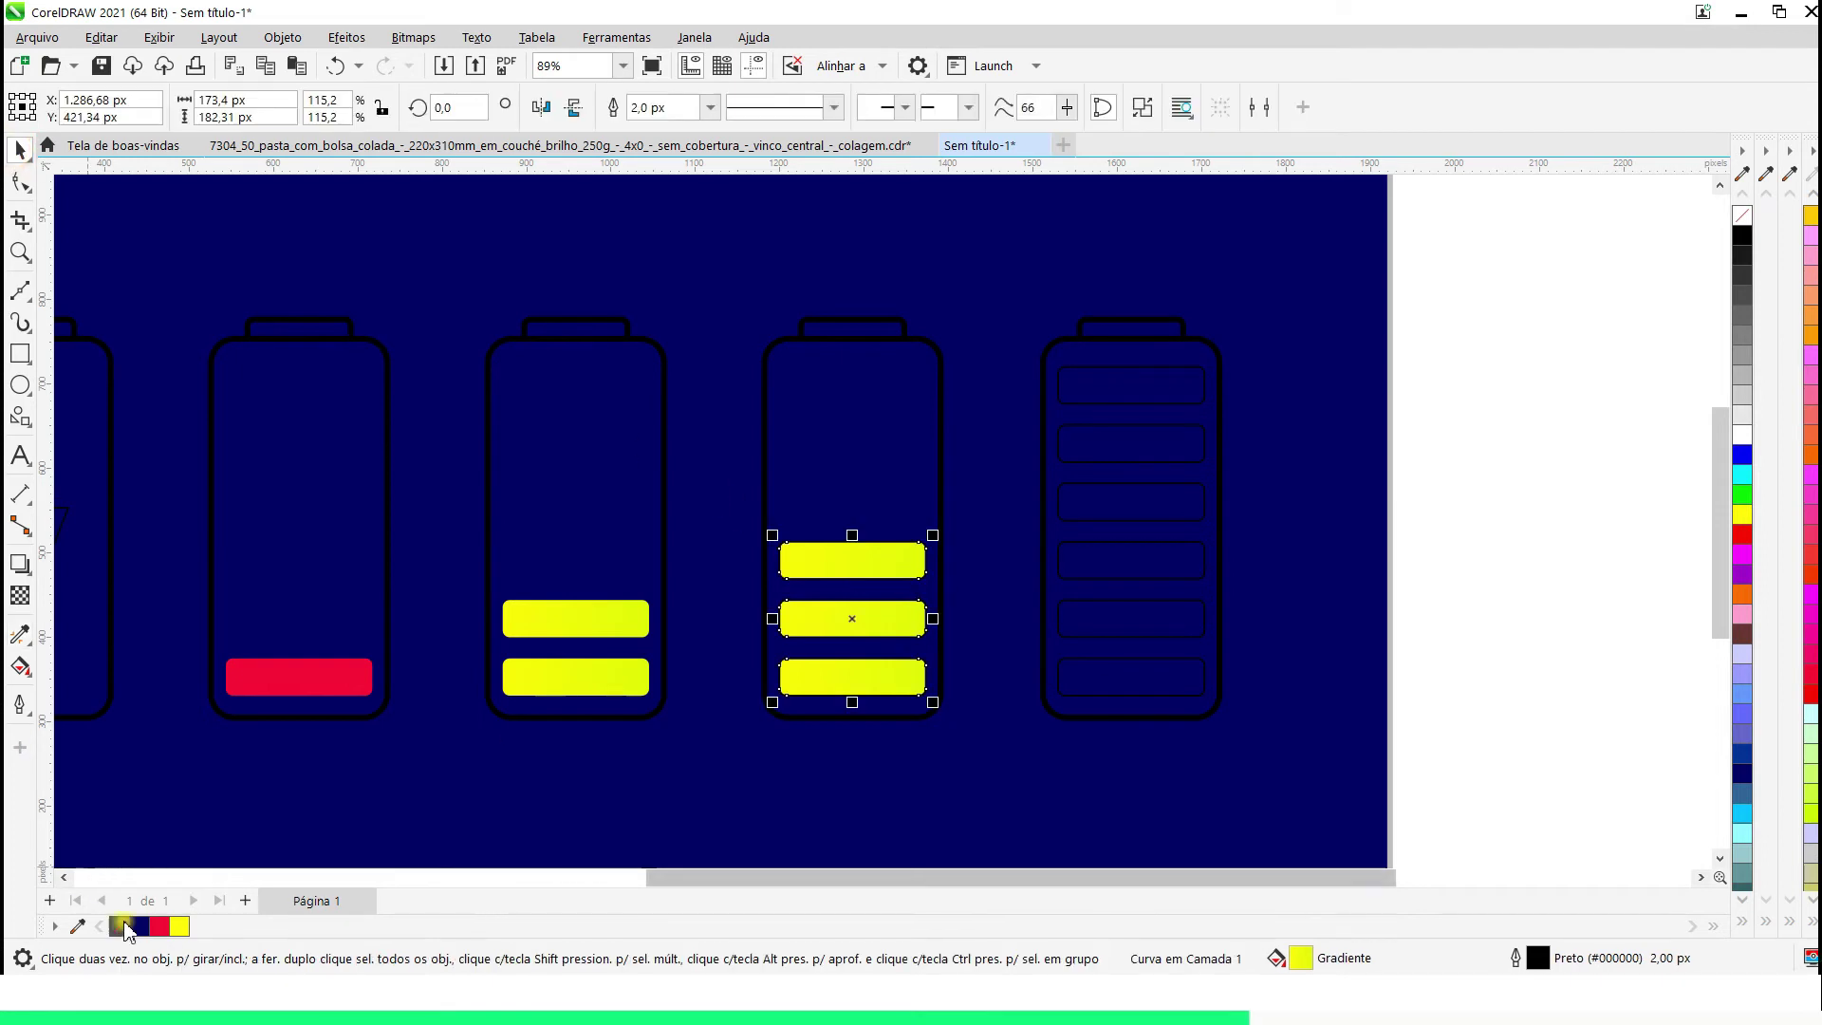
# Fill the fifth battery's six charge bars with yellow-green #CCFF00 and no outline
pyautogui.click(1106, 569)
pyautogui.click(1811, 812)
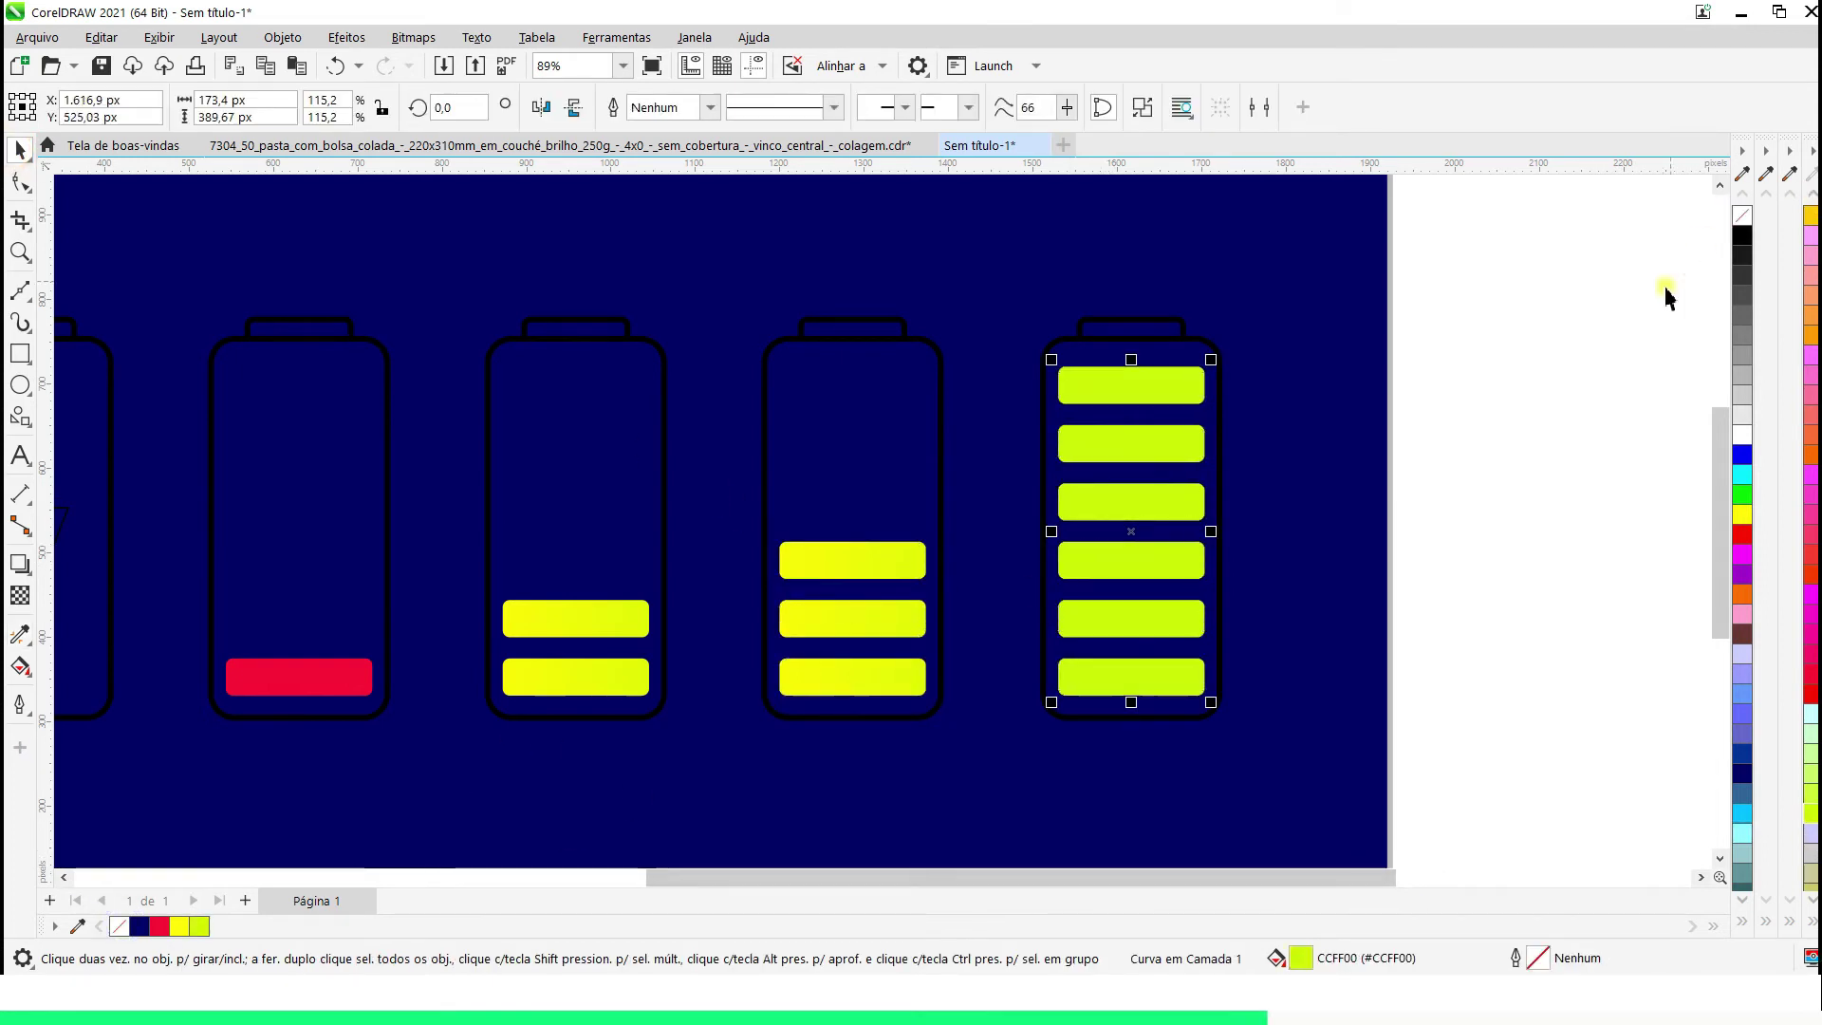
pyautogui.click(1468, 642)
# Change the start colour of the gradient on the third battery's bars to orange
pyautogui.click(592, 681)
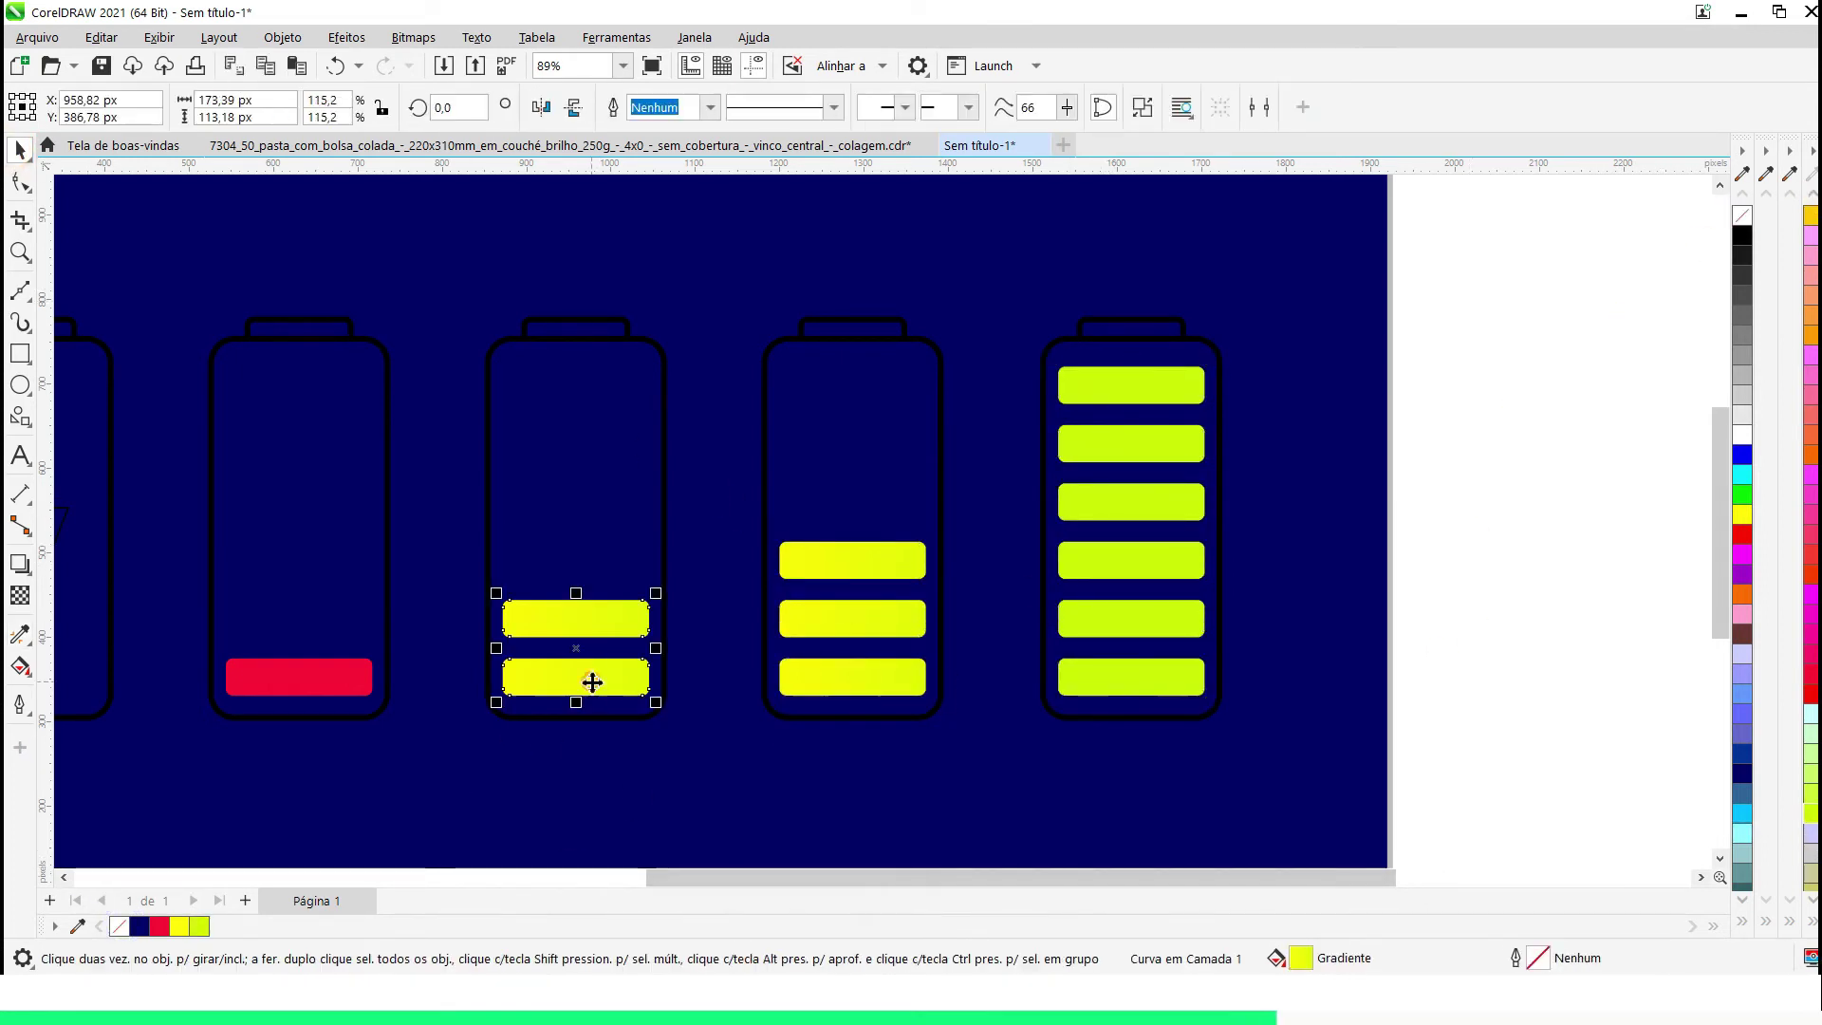
pyautogui.click(24, 672)
pyautogui.click(469, 645)
pyautogui.click(421, 670)
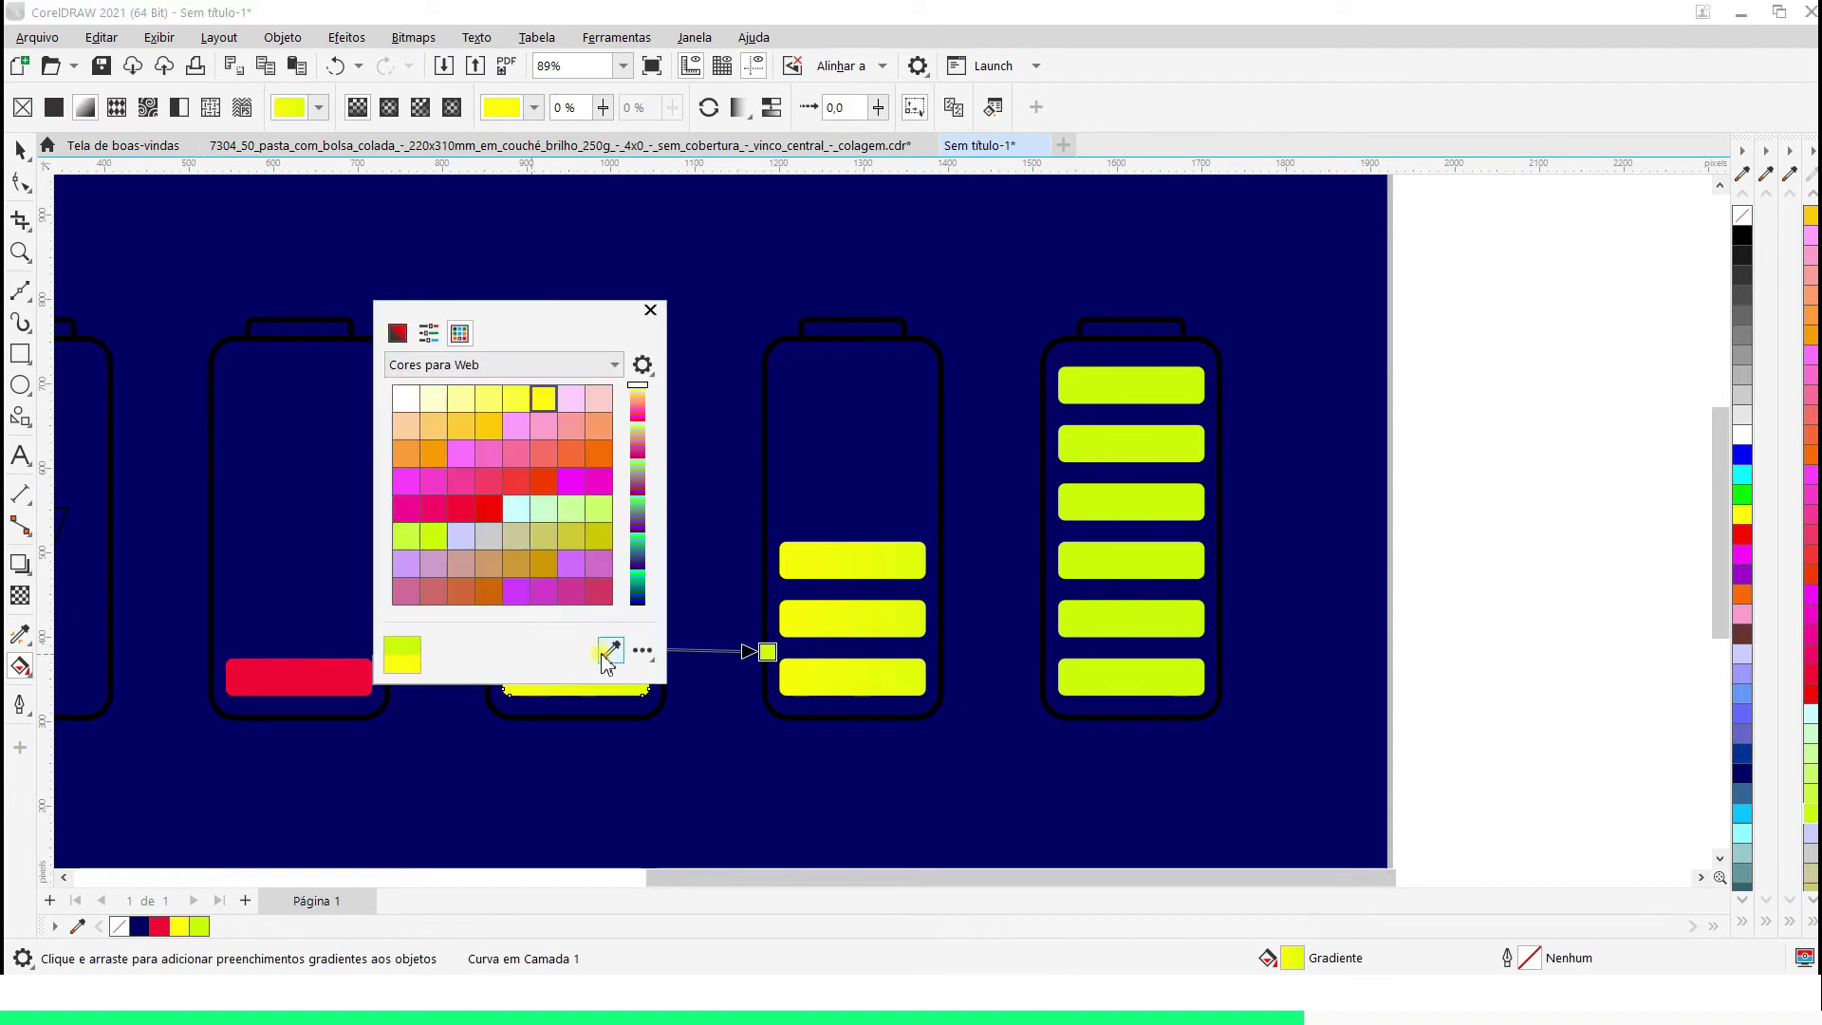
pyautogui.click(397, 332)
pyautogui.click(429, 450)
# Shorten the gradient on the fourth battery's bars and pull in its side handle
pyautogui.click(837, 619)
pyautogui.click(746, 612)
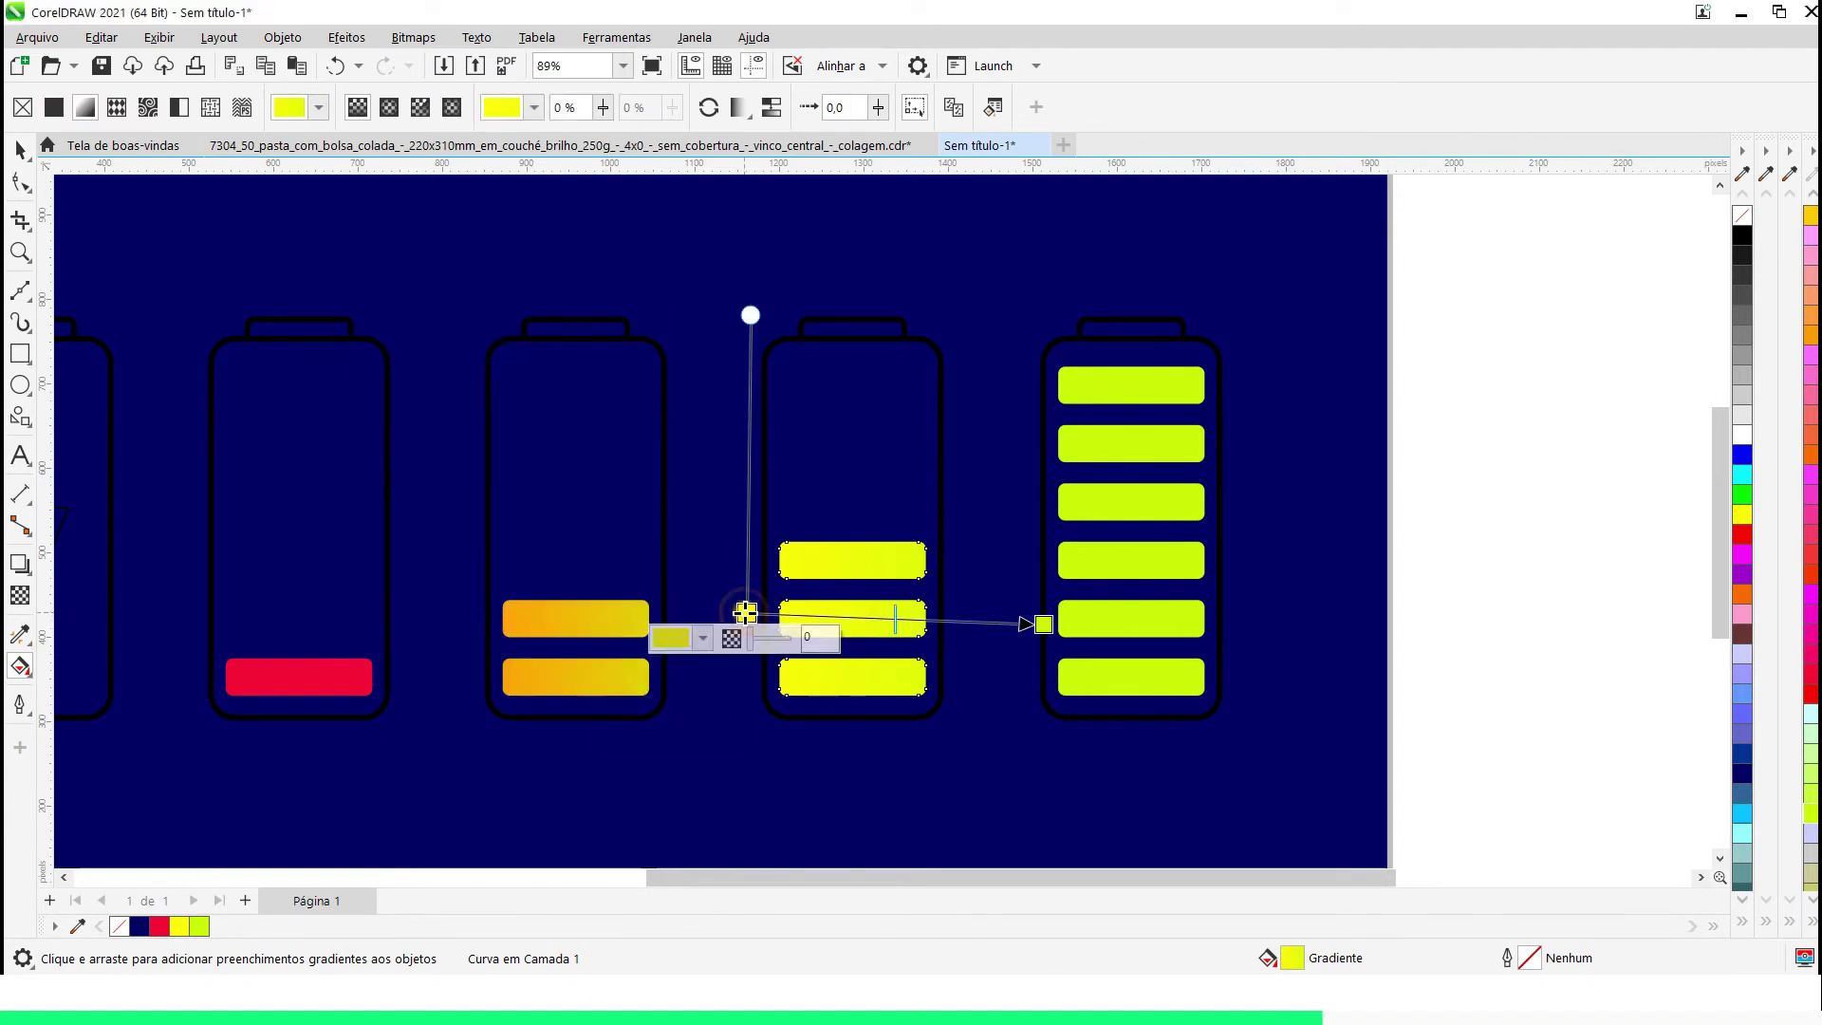
pyautogui.moveTo(1044, 624); pyautogui.dragTo(1006, 615)
pyautogui.moveTo(742, 240); pyautogui.dragTo(749, 430)
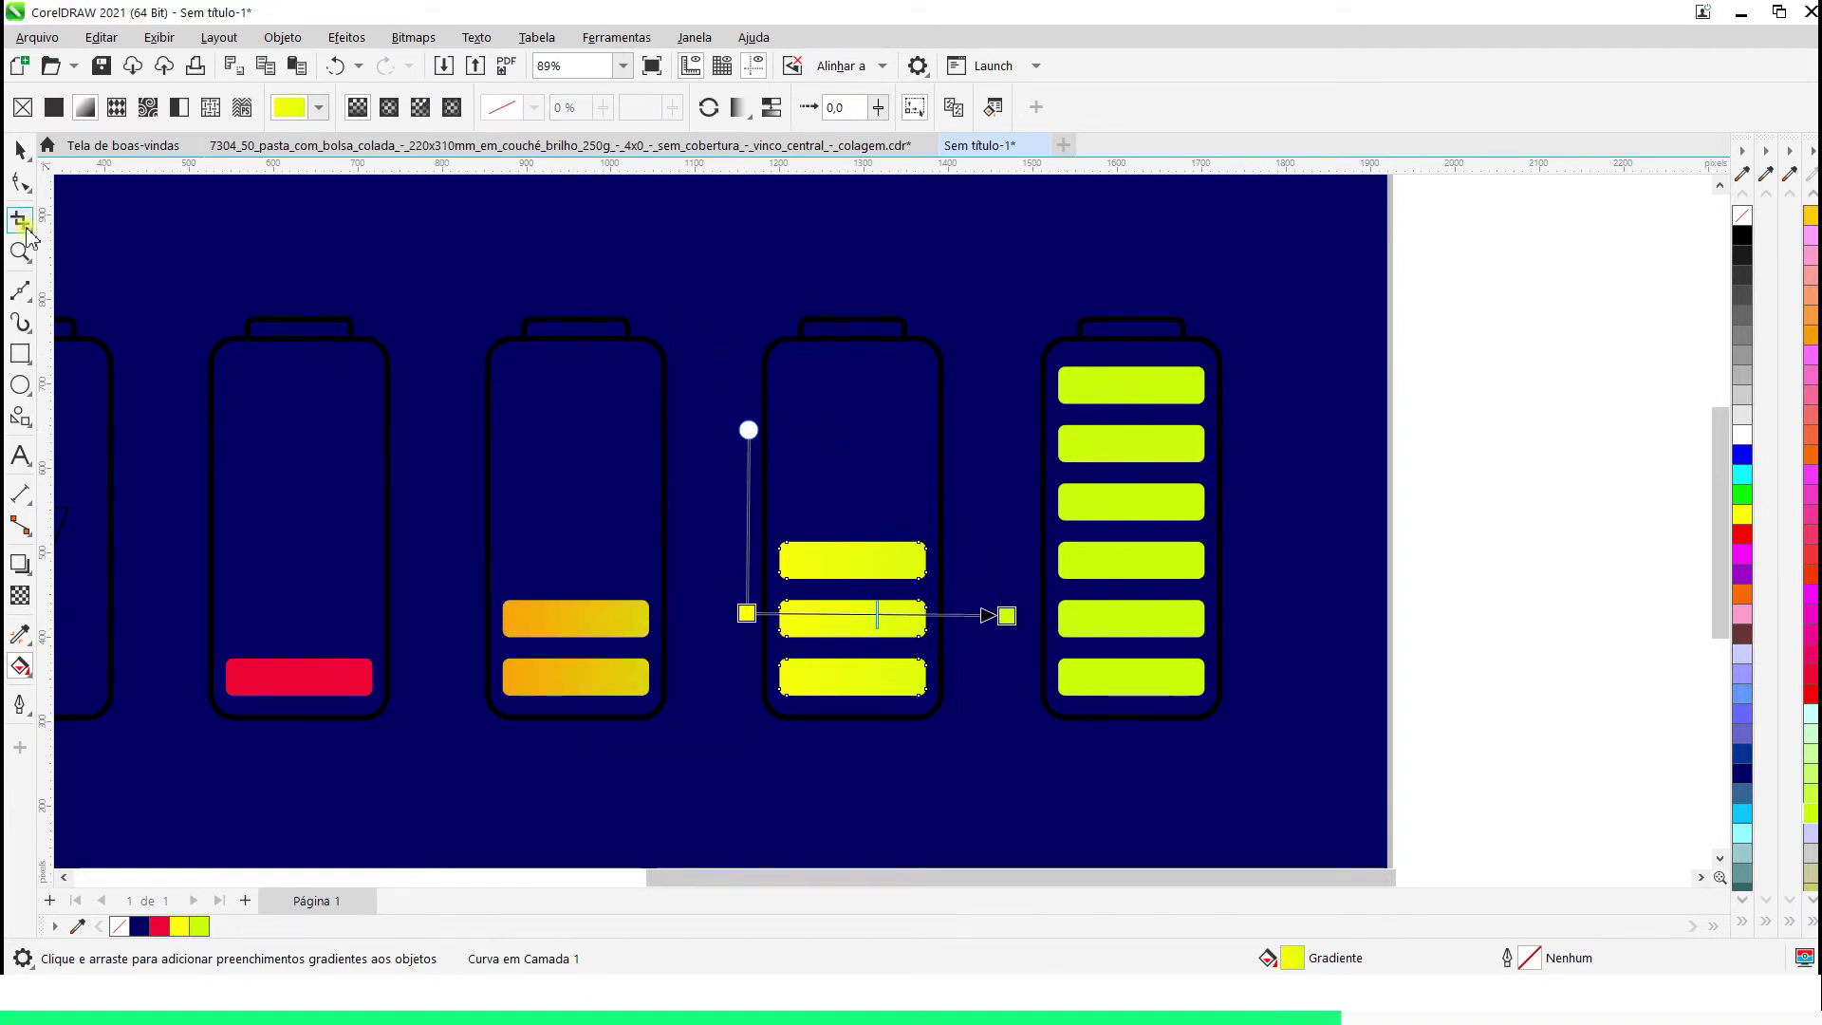
pyautogui.click(19, 150)
# Recolour the five battery frames white (#FFFFFF)
pyautogui.scroll(-2, 1598, 415)
pyautogui.click(838, 378)
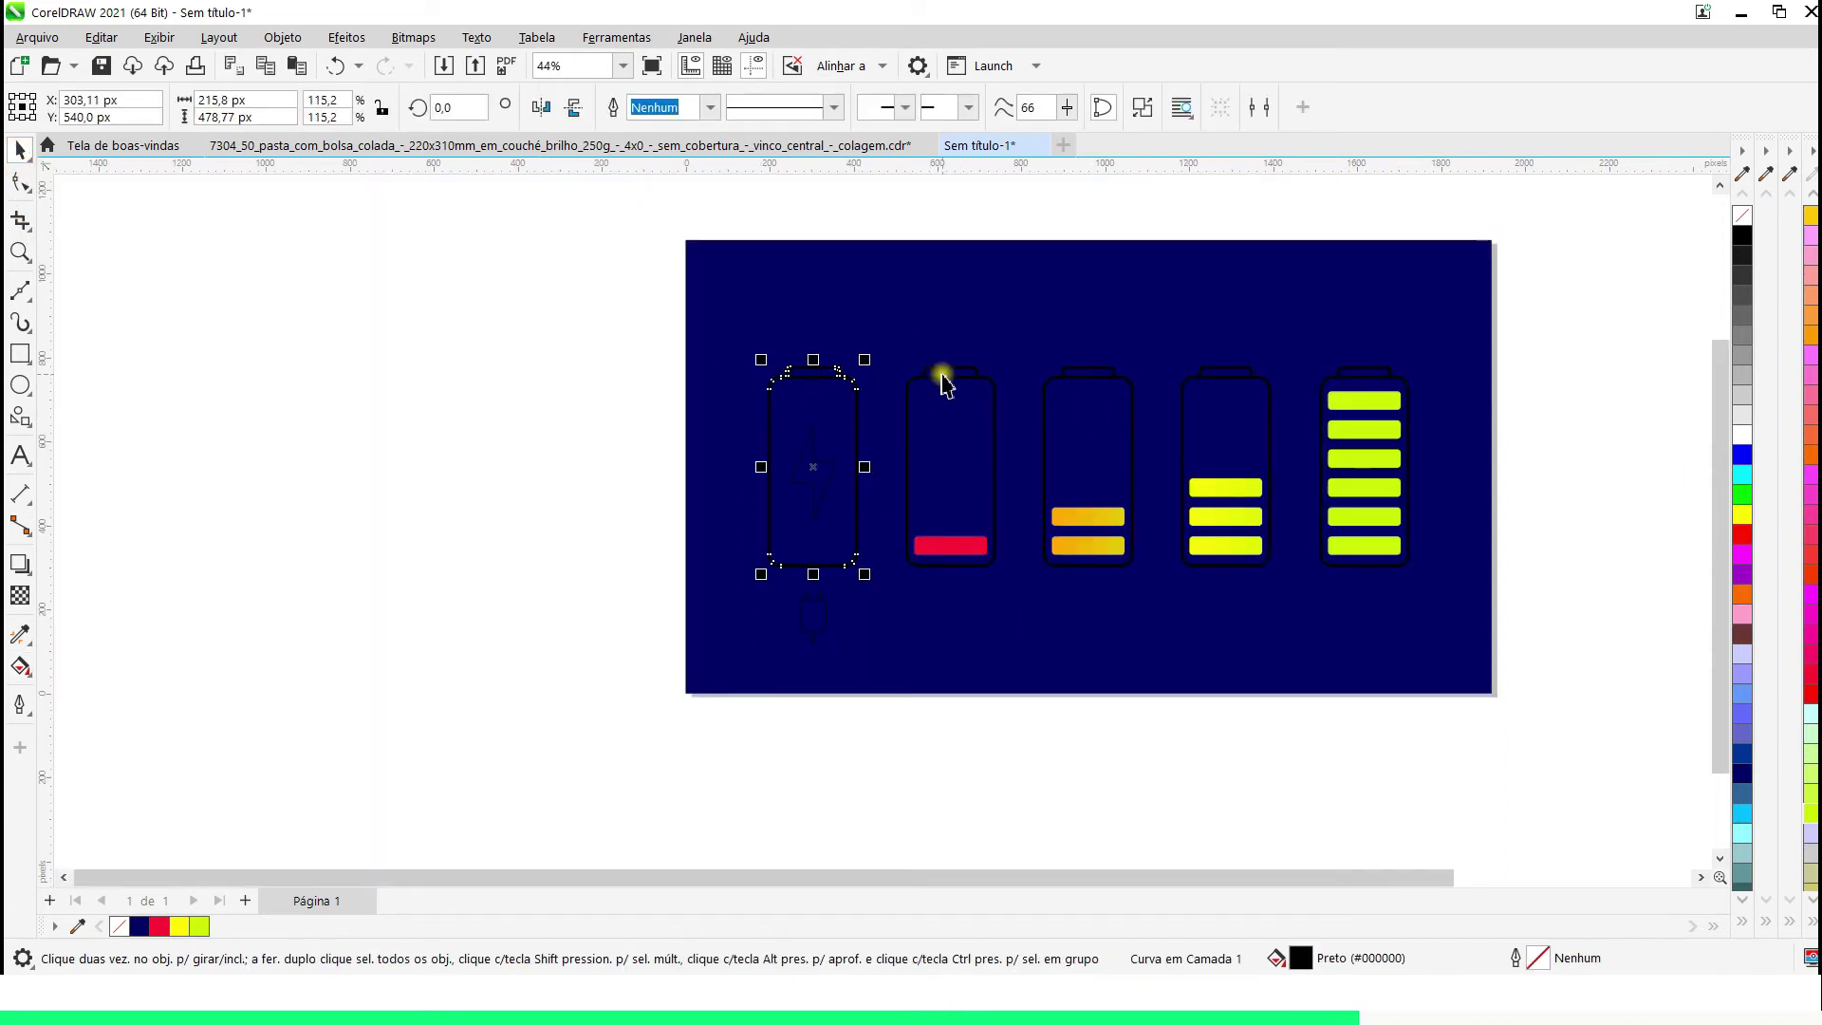
pyautogui.keyDown('shift'); pyautogui.click(943, 379); pyautogui.keyUp('shift')
pyautogui.rightClick(1744, 435)
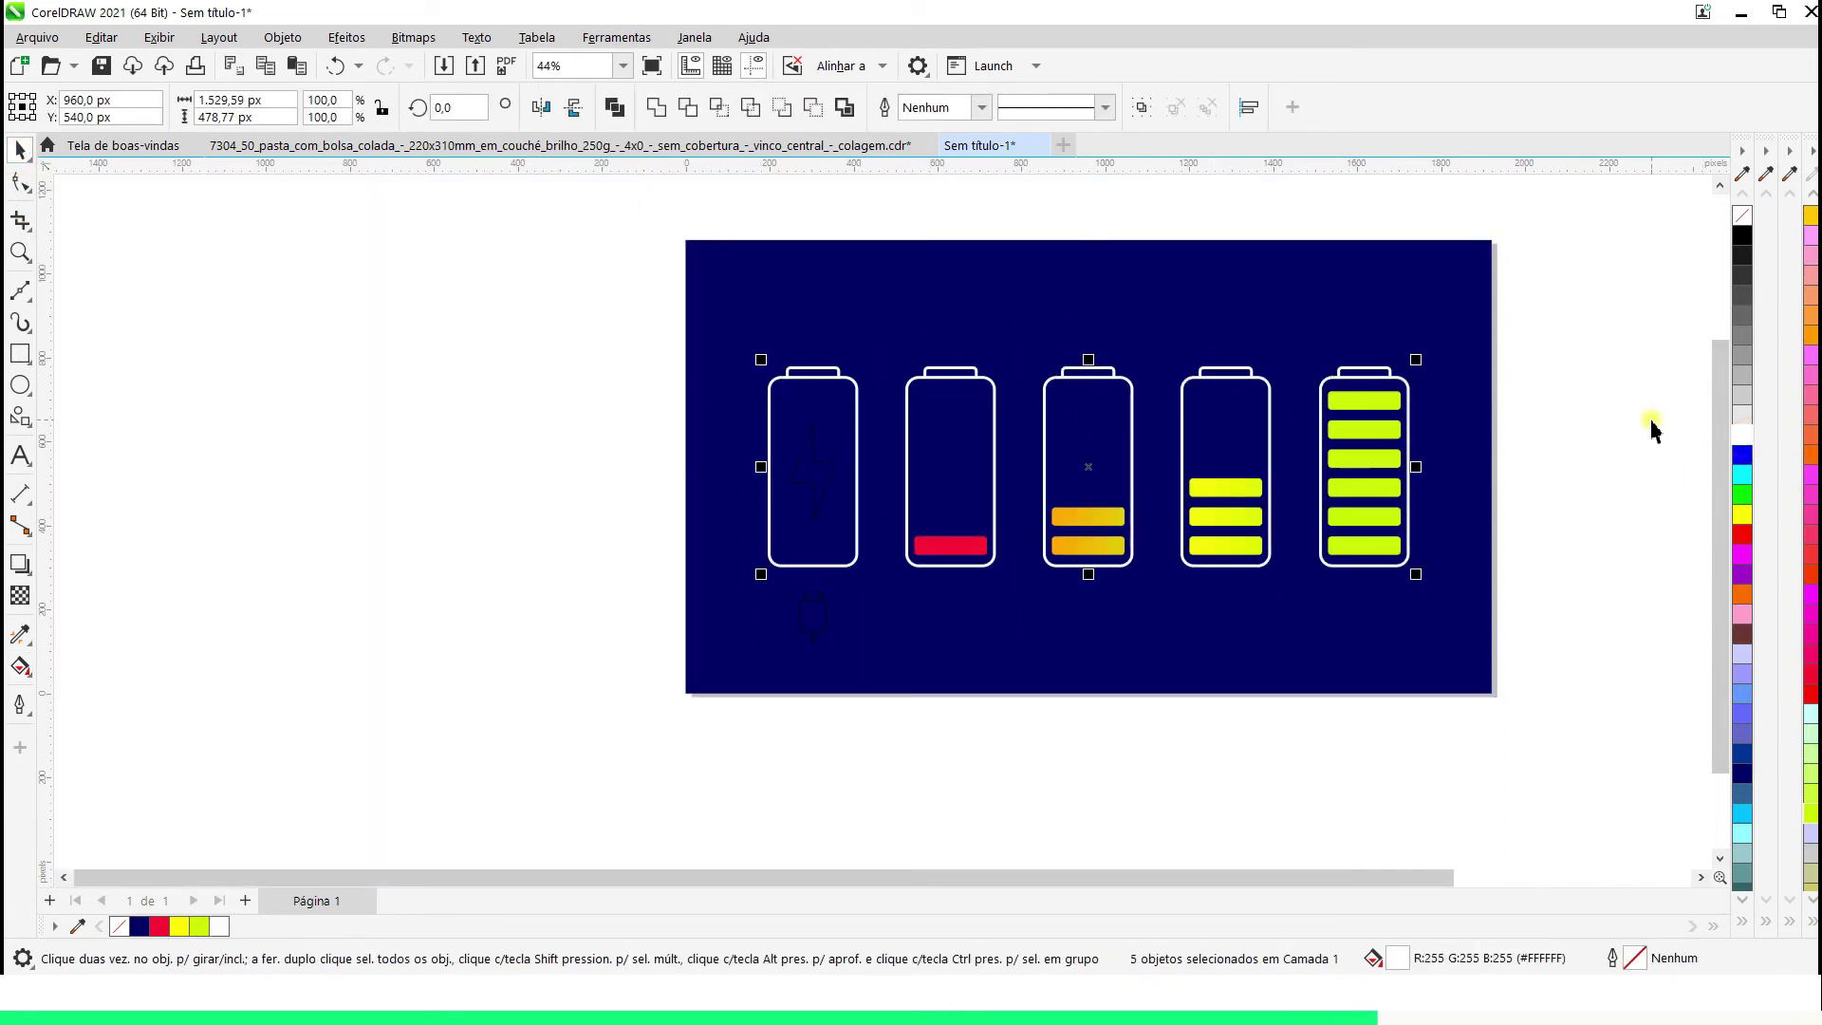
# Give the background a horizontal gradient with dark blue at both ends and a middle colour node at about 54 %
pyautogui.click(1362, 663)
pyautogui.click(20, 668)
pyautogui.moveTo(664, 541); pyautogui.dragTo(1488, 552)
pyautogui.click(1490, 552)
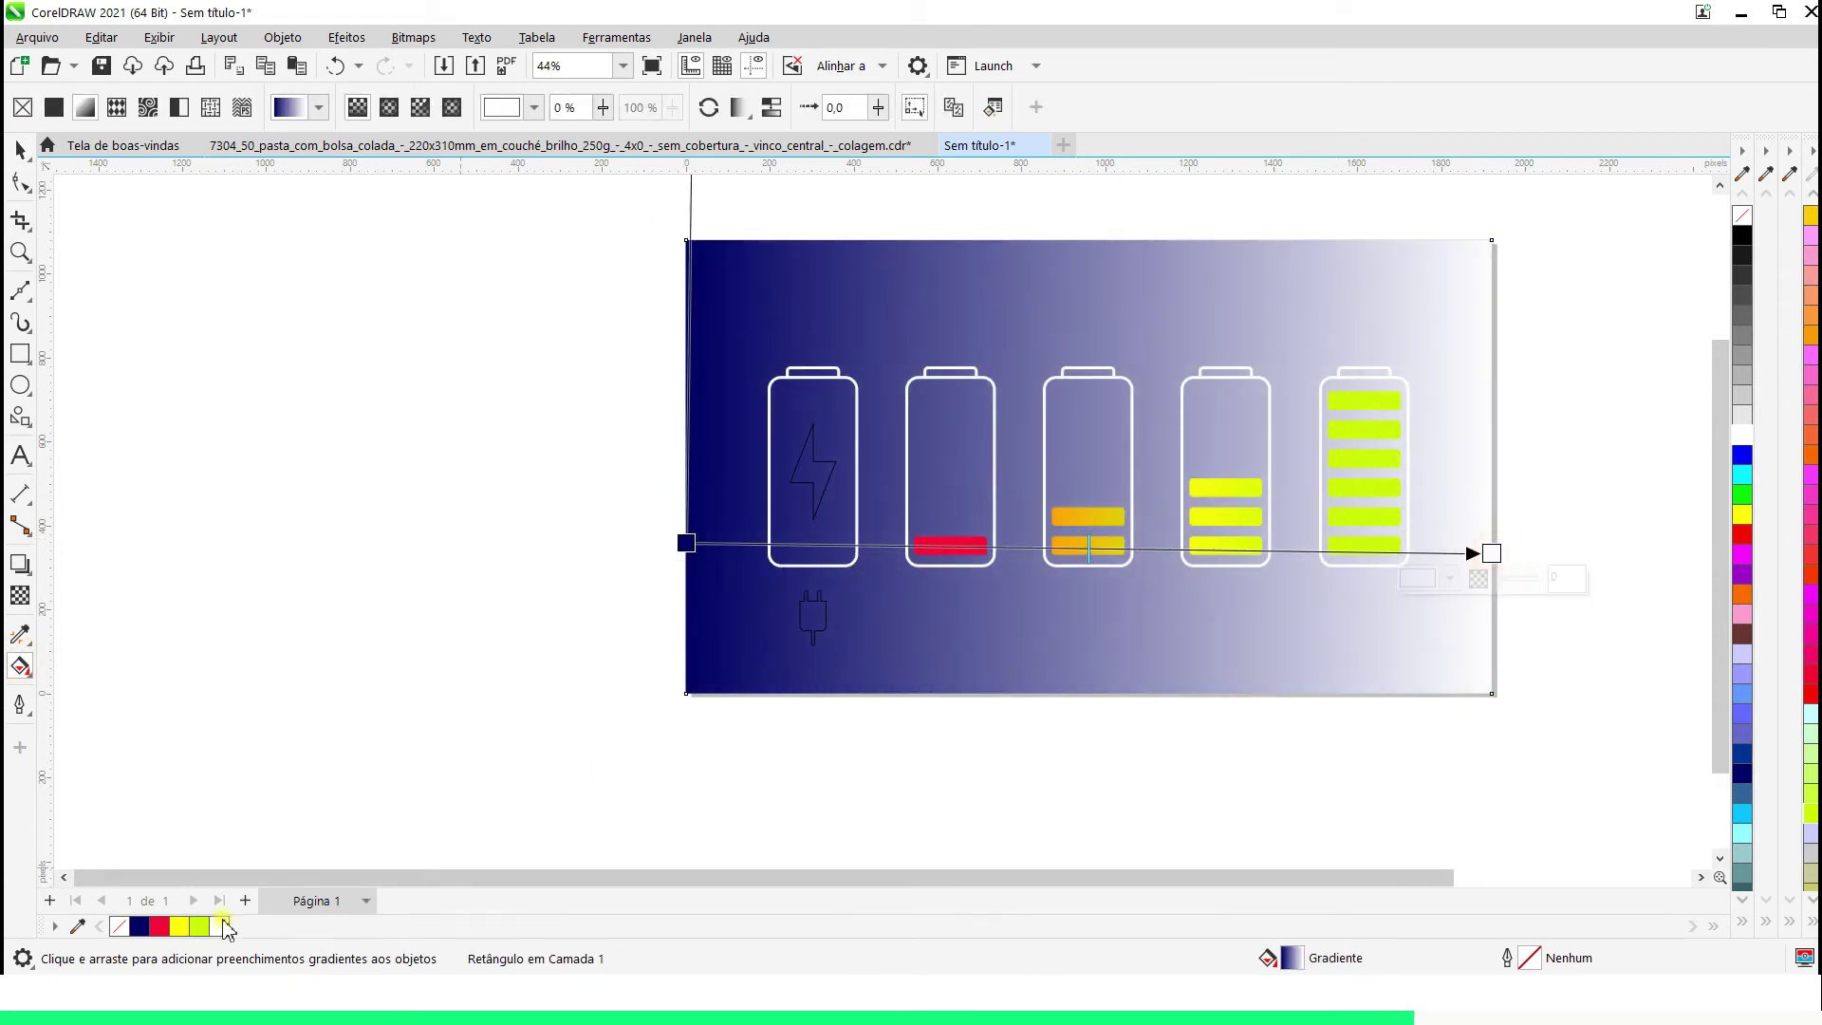
pyautogui.click(140, 927)
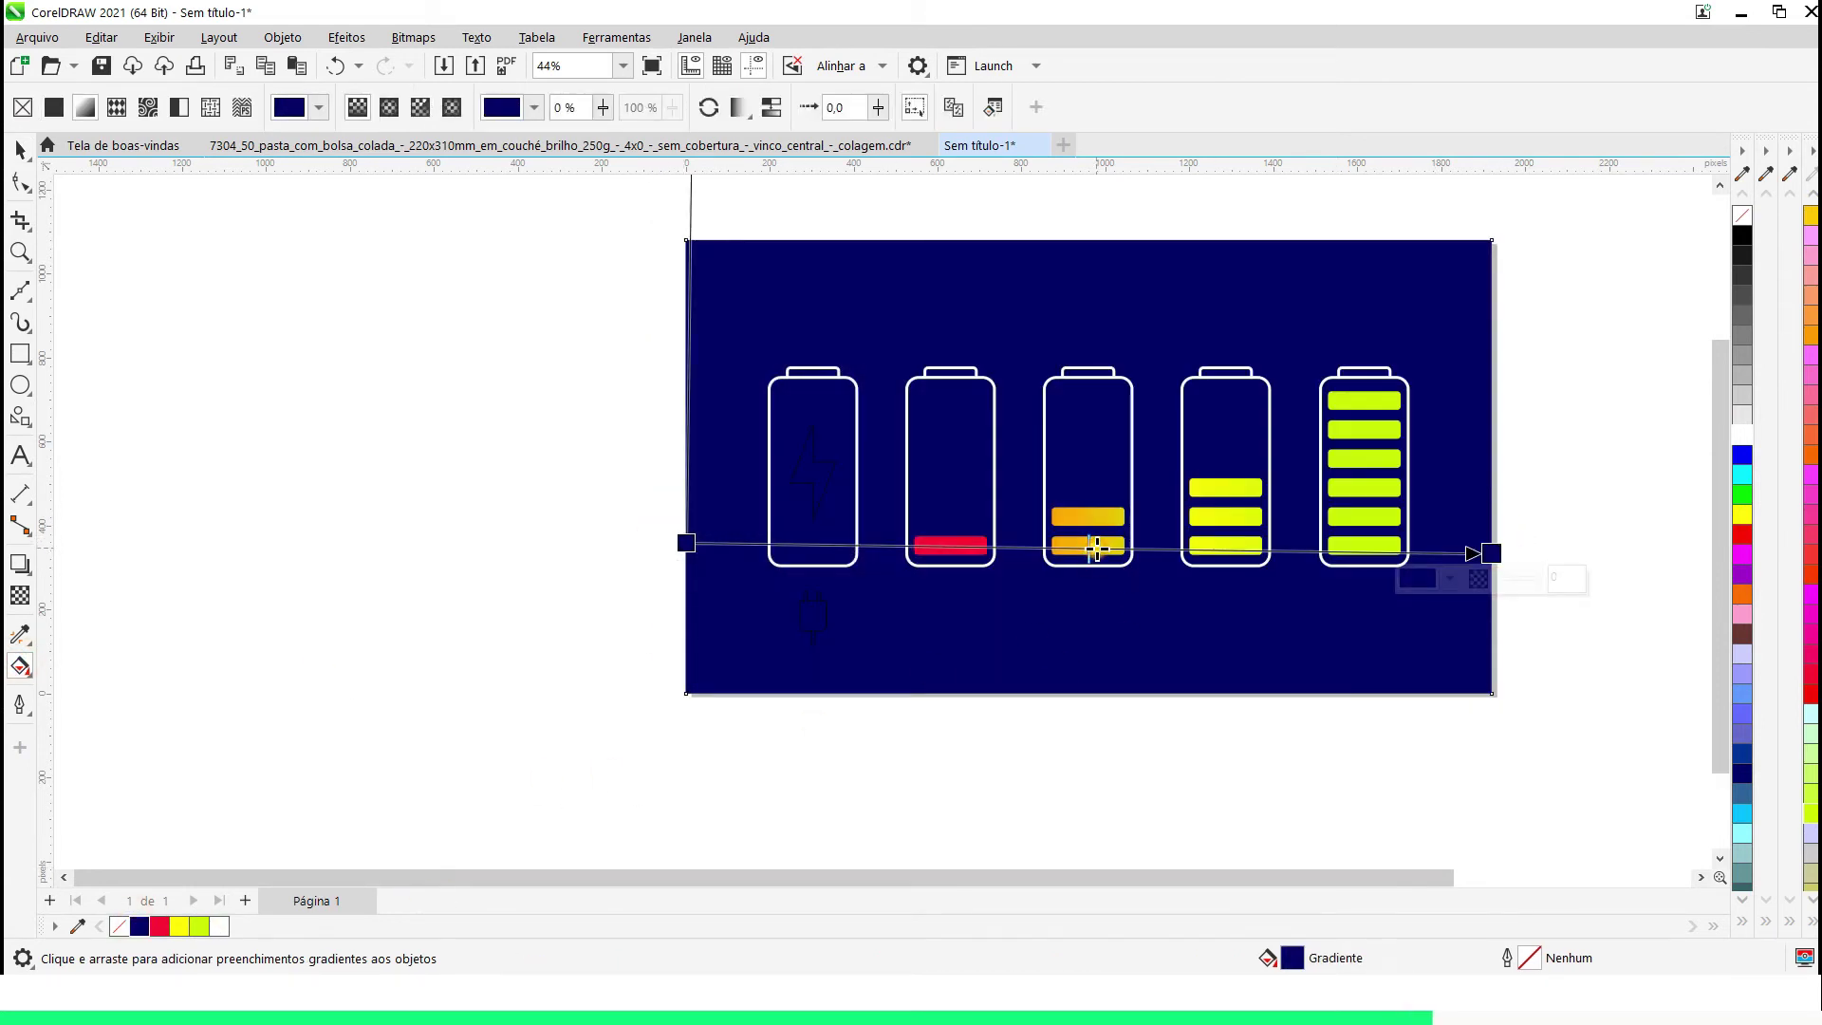
pyautogui.scroll(2, 1096, 548)
pyautogui.doubleClick(1122, 549)
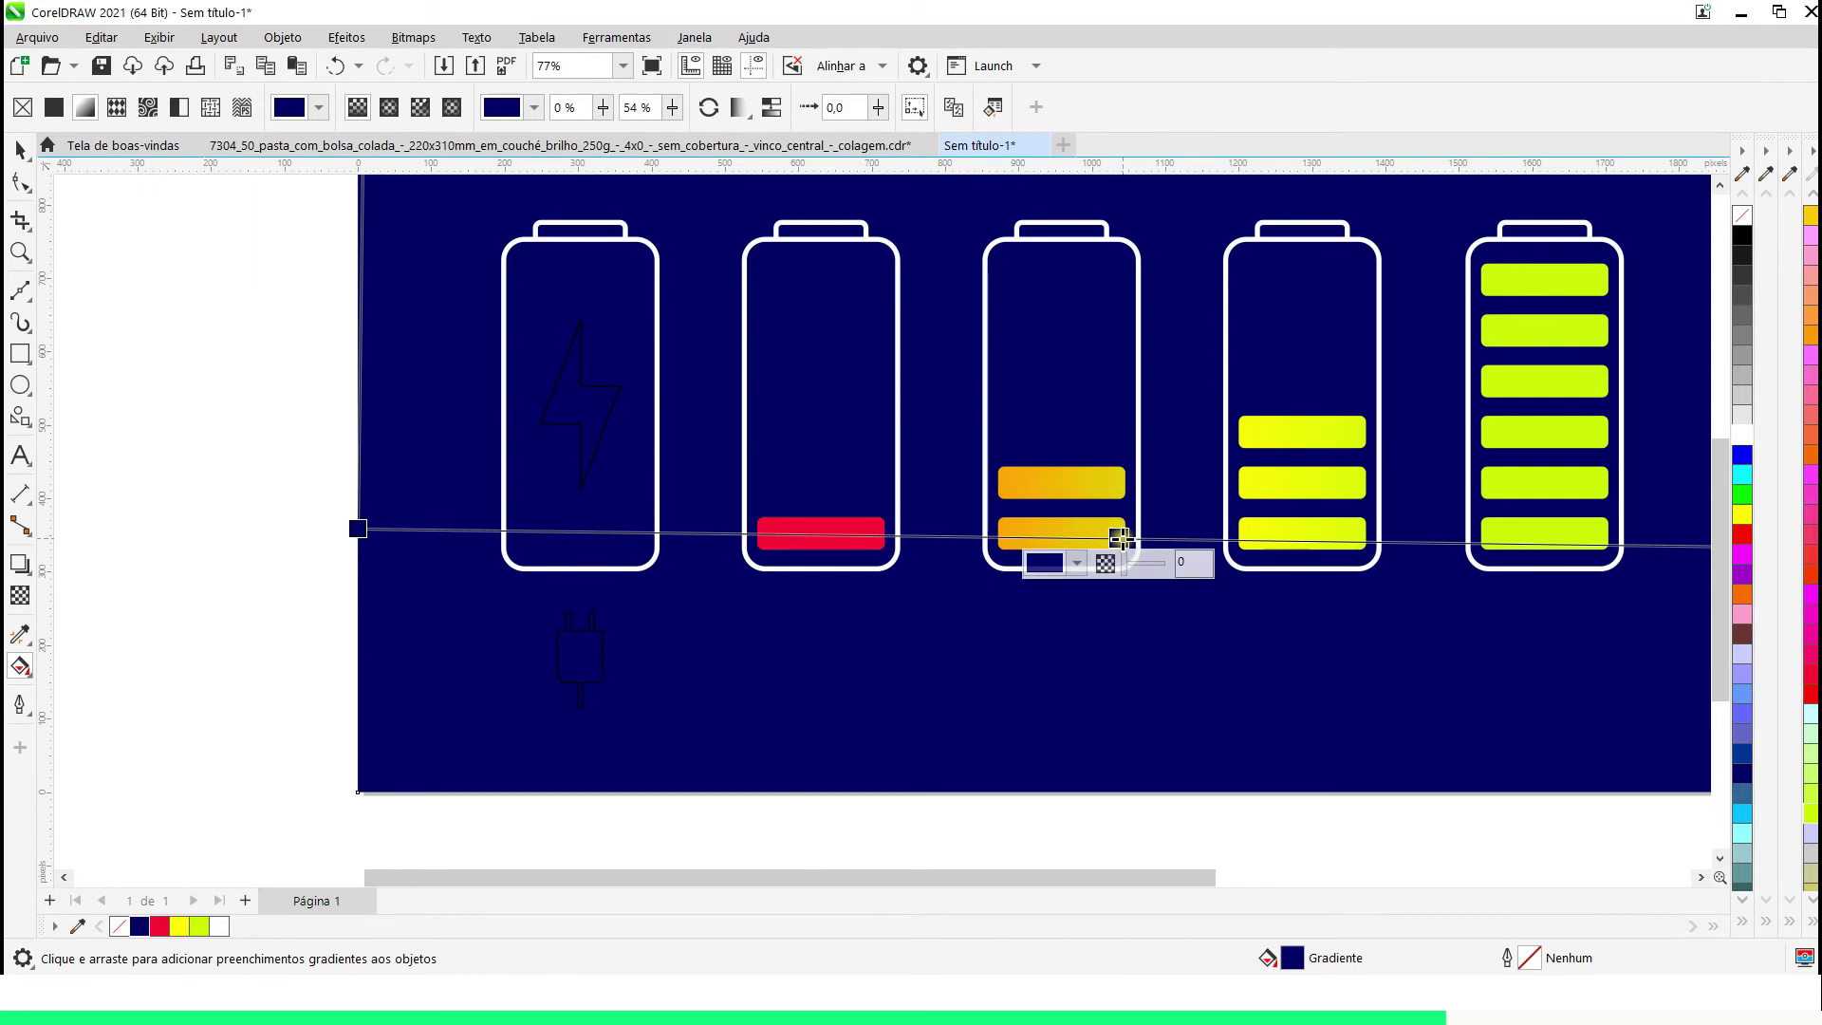
# Darken the background gradient's start node to #000036 and its end node to a similarly dark navy
pyautogui.click(356, 530)
pyautogui.click(315, 553)
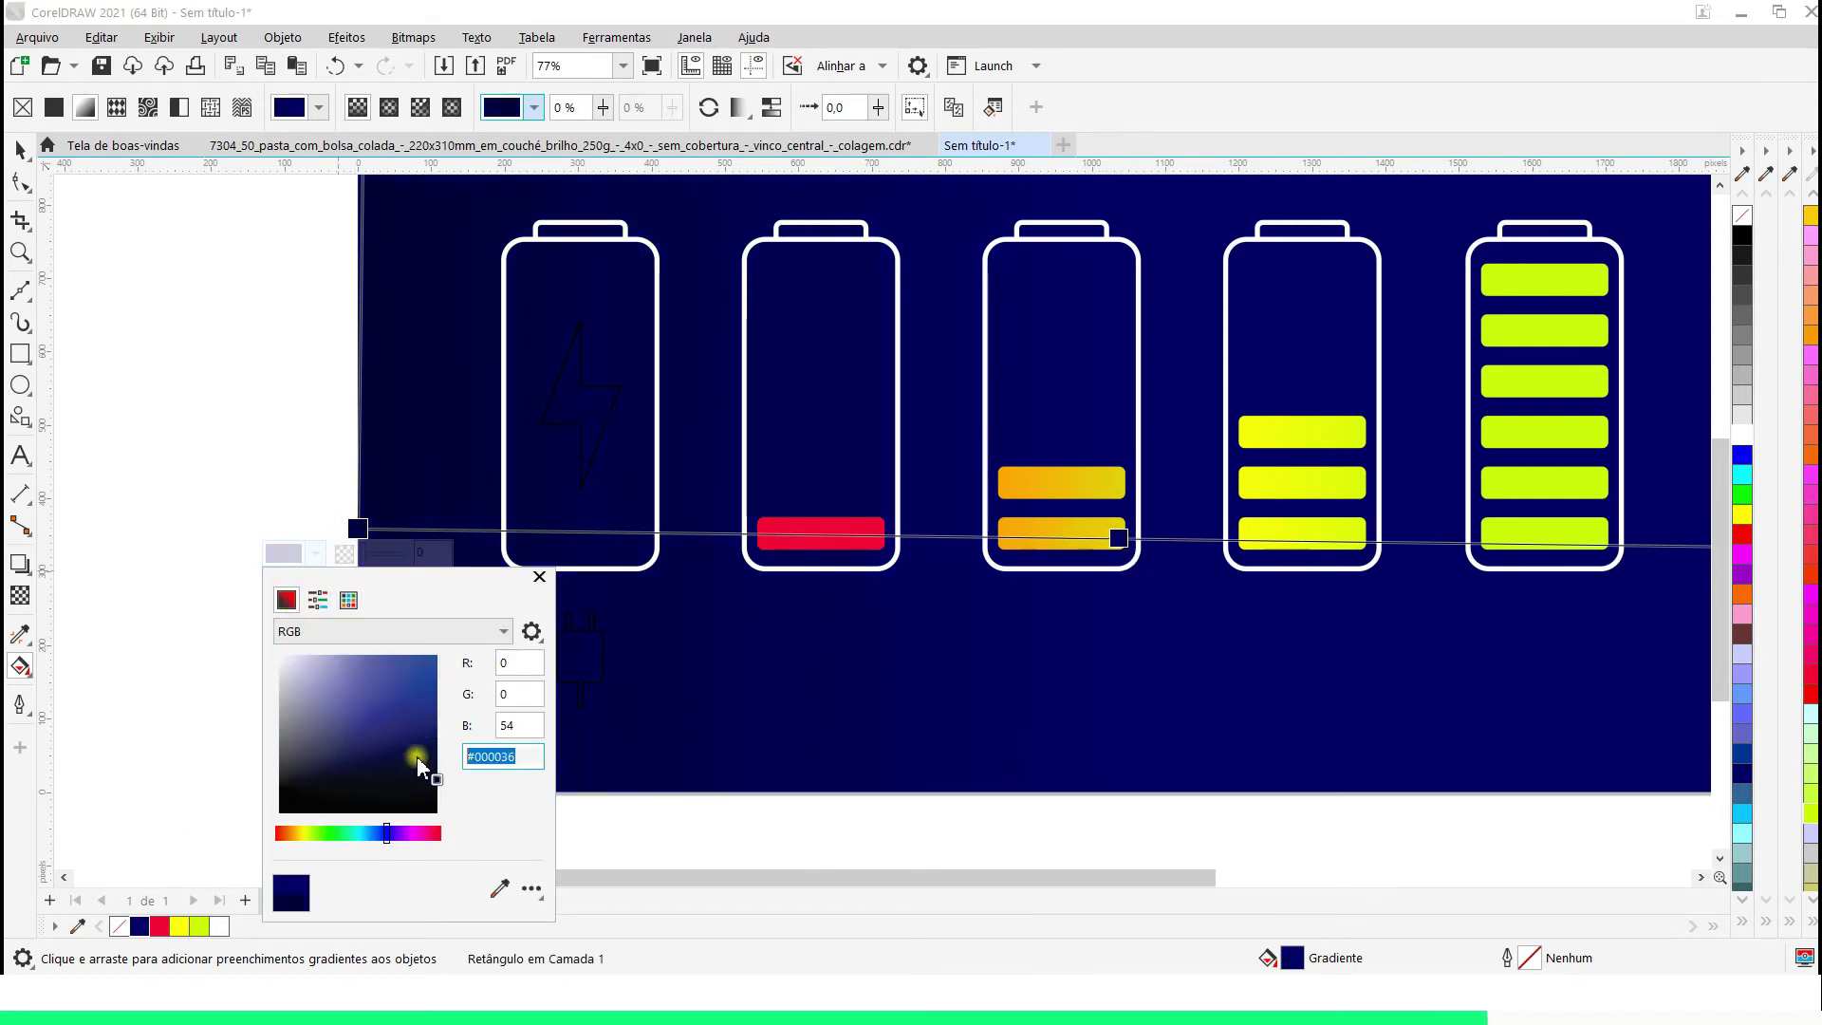
pyautogui.scroll(-2, 799, 803)
pyautogui.click(956, 672)
pyautogui.click(1238, 701)
pyautogui.click(1208, 365)
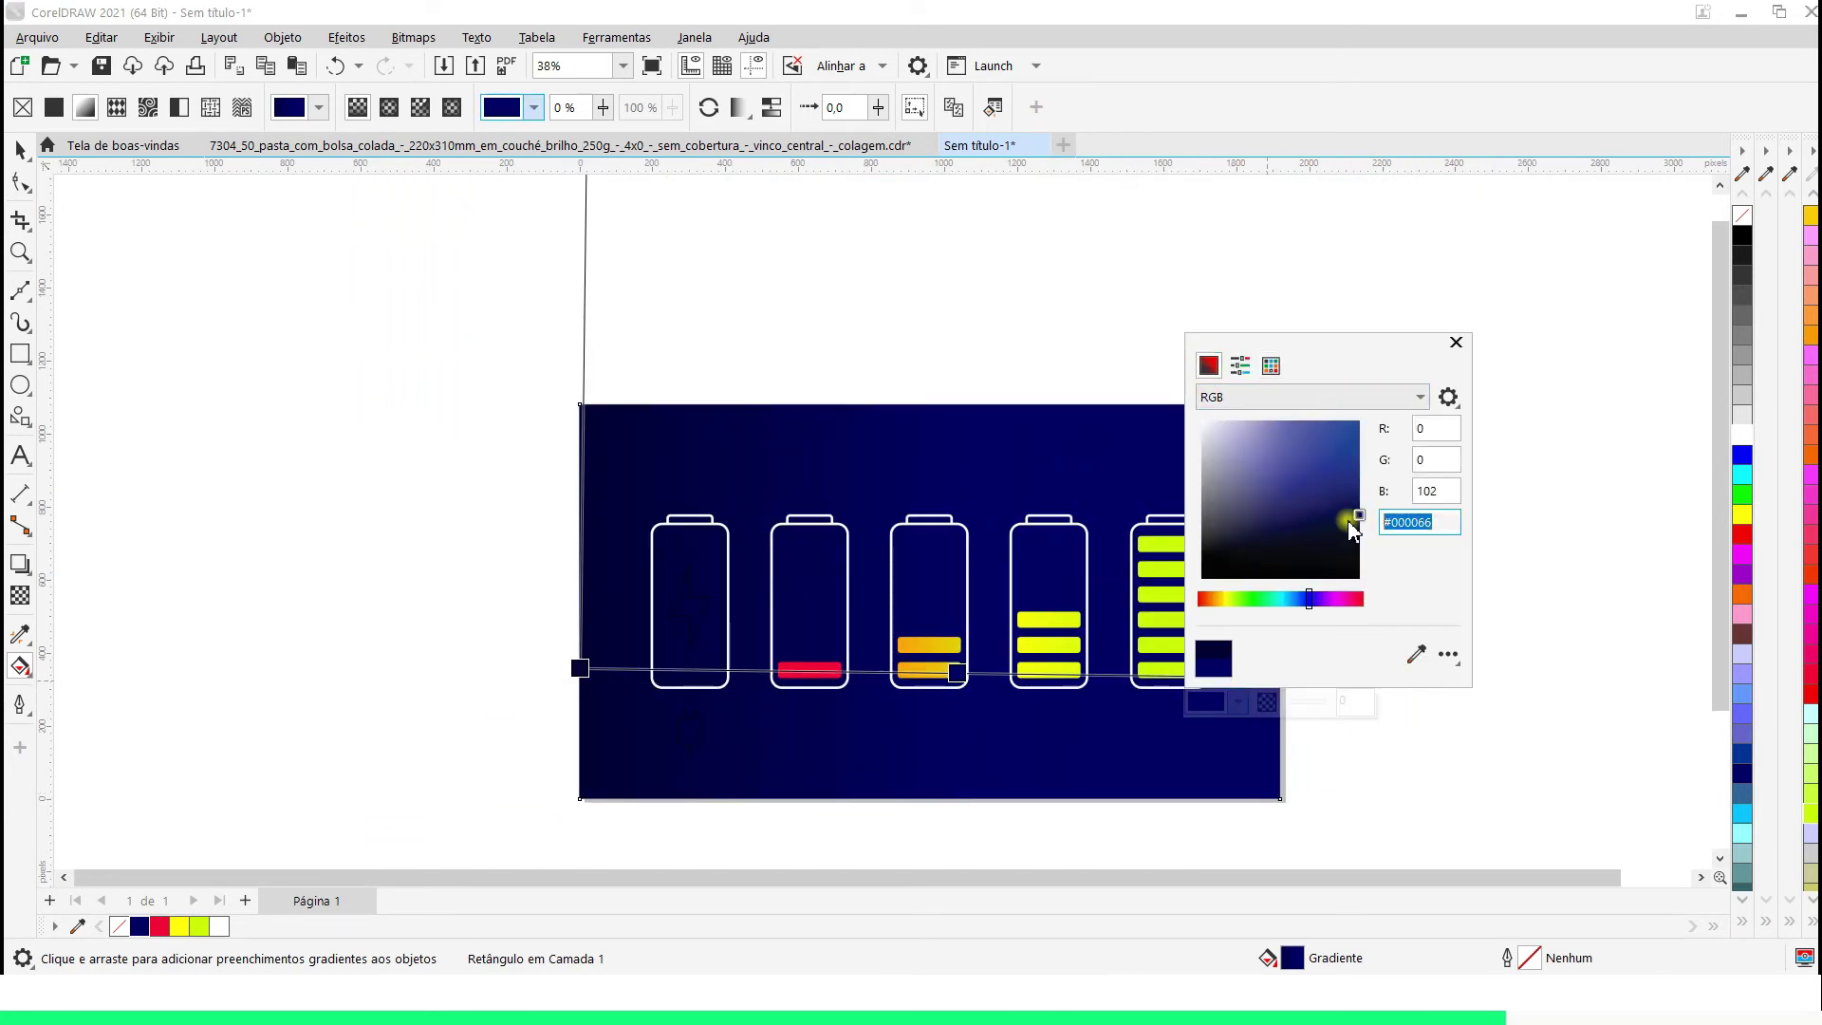
pyautogui.click(1557, 504)
# Fill the lightning bolt in the first battery and the plug below it with white
pyautogui.click(20, 150)
pyautogui.click(447, 345)
pyautogui.press('F2')
pyautogui.moveTo(447, 345); pyautogui.dragTo(1439, 850)
pyautogui.press('space')
pyautogui.click(539, 545)
pyautogui.moveTo(169, 665); pyautogui.dragTo(651, 834)
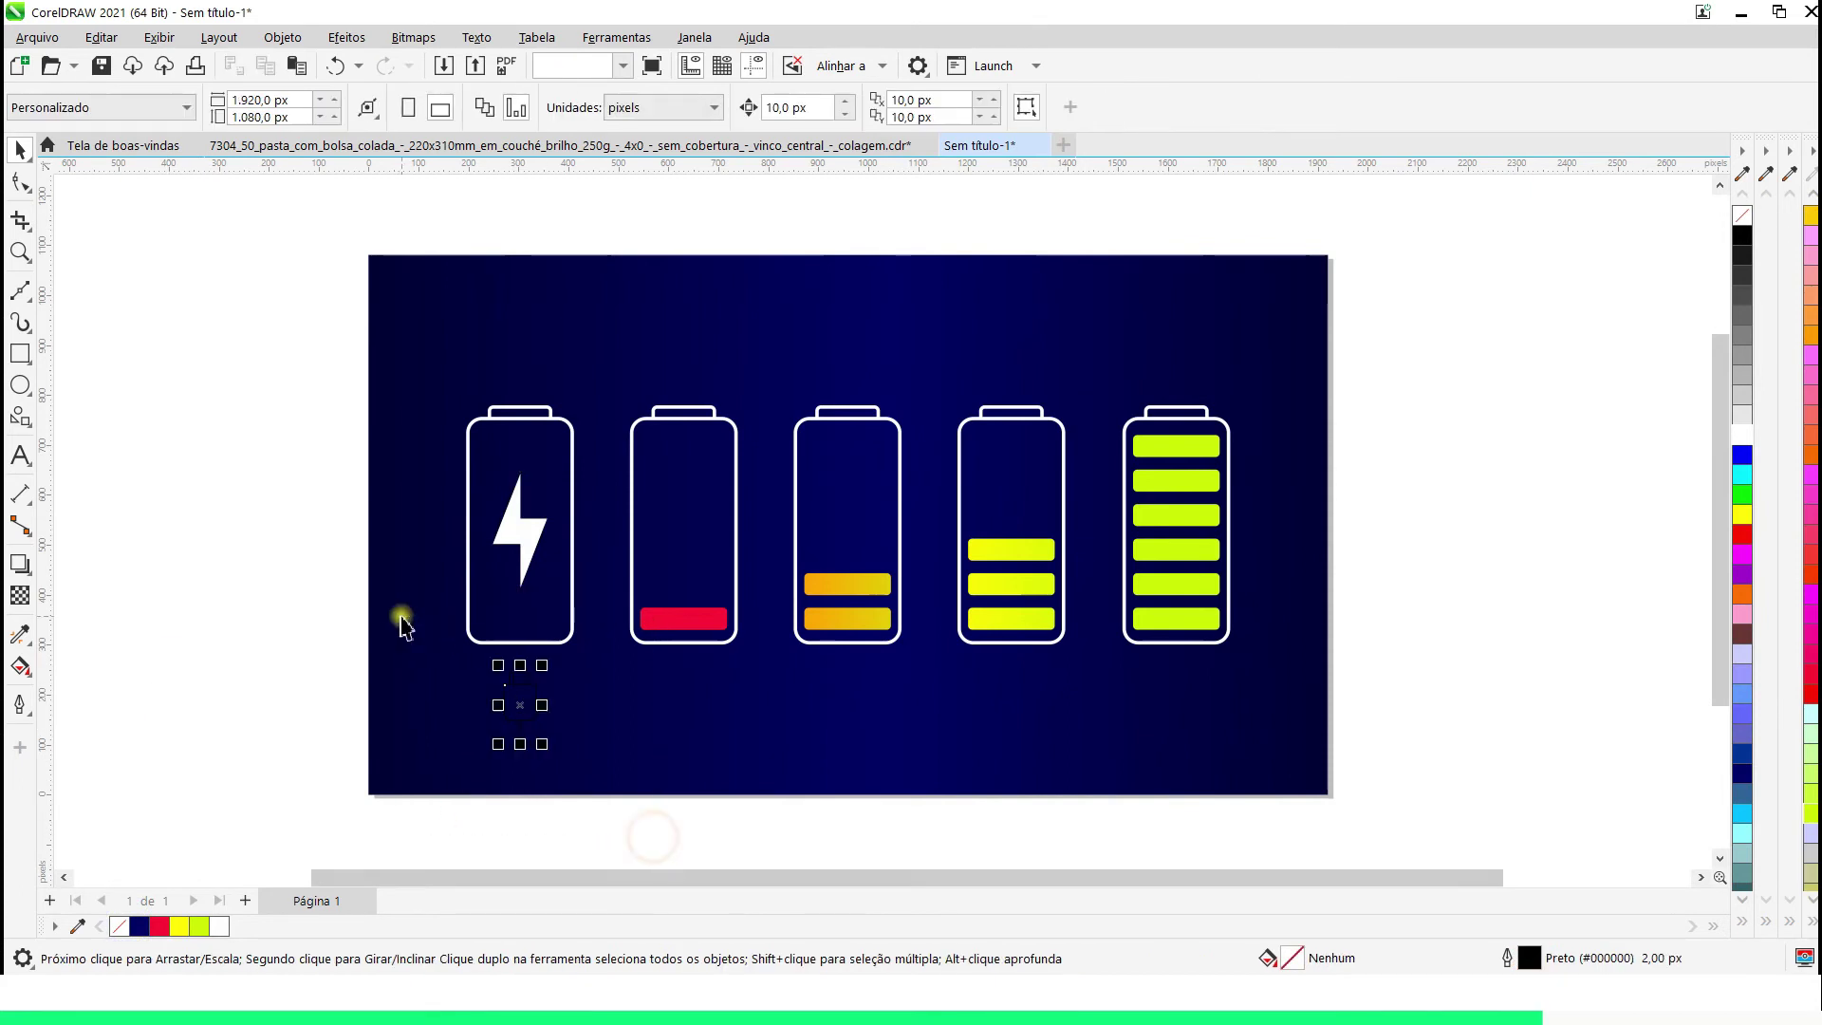
pyautogui.click(221, 927)
pyautogui.click(204, 704)
# Add the designer's YouTube channel address as text below the batteries and scale it to 11.514 pt
pyautogui.moveTo(1525, 732); pyautogui.dragTo(589, 413)
pyautogui.press('F8')
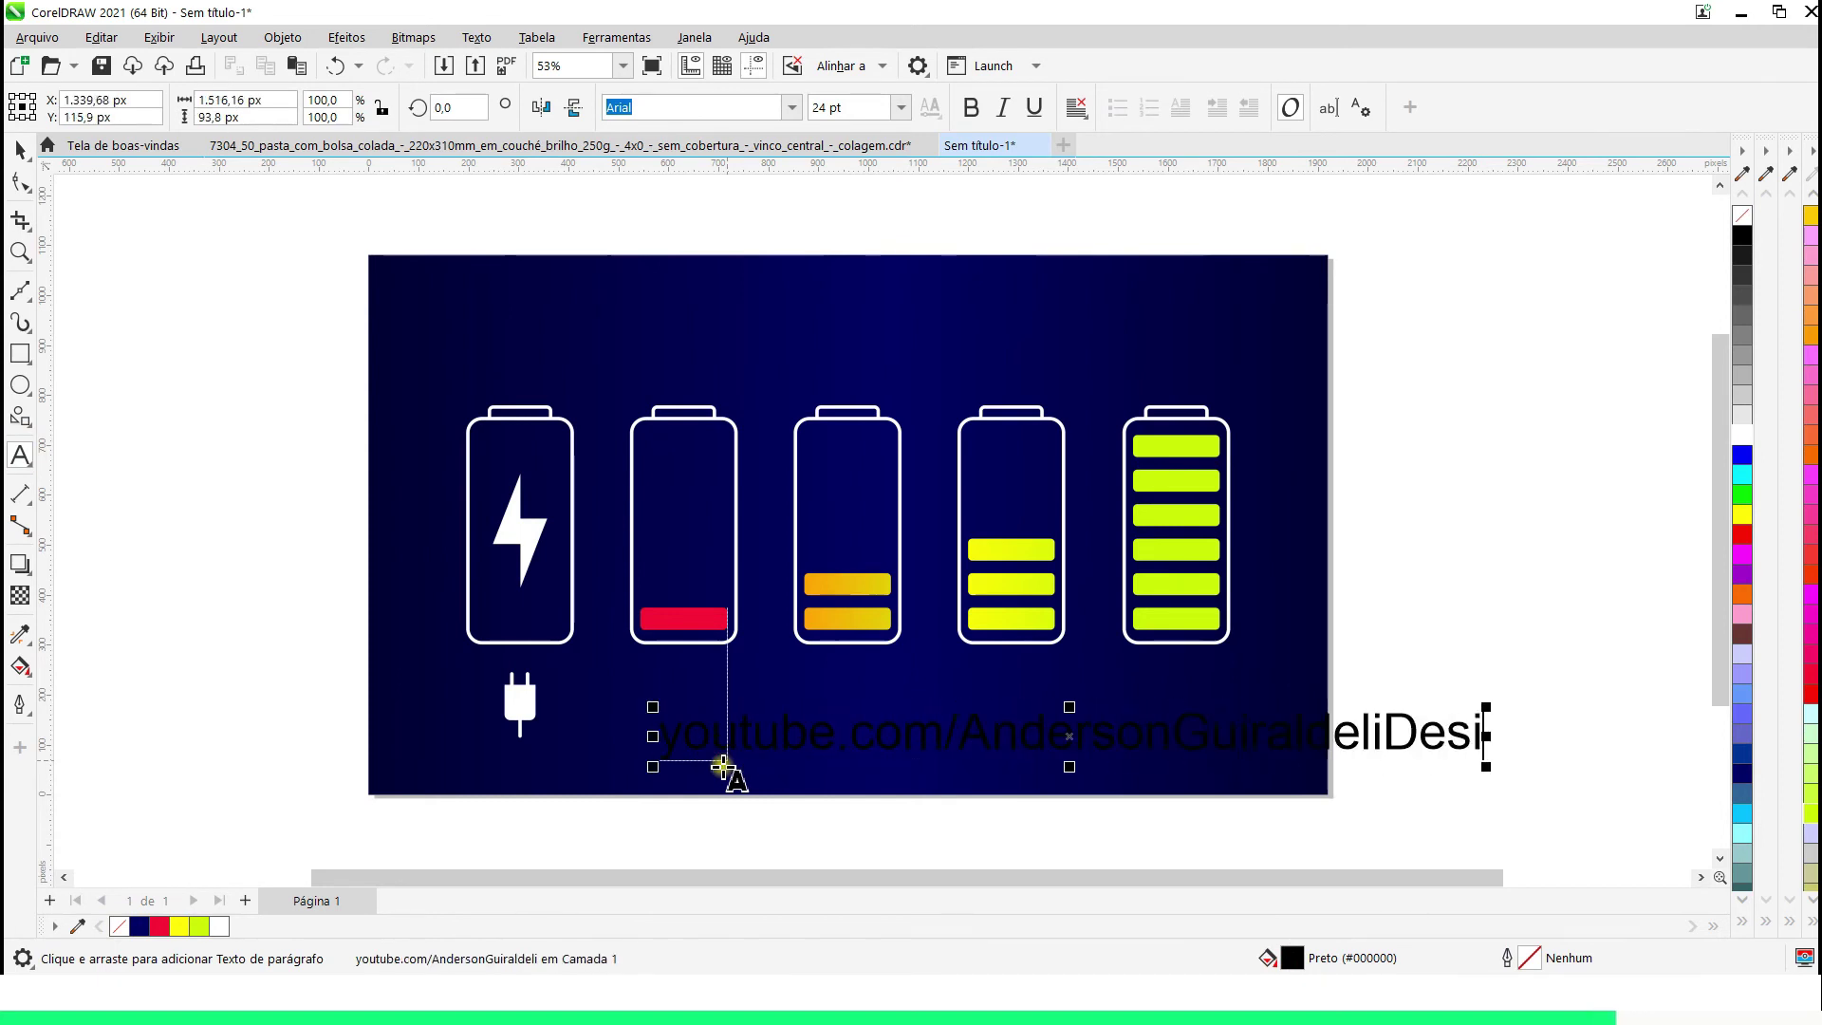
pyautogui.click(20, 151)
pyautogui.moveTo(1590, 707); pyautogui.dragTo(1108, 731)
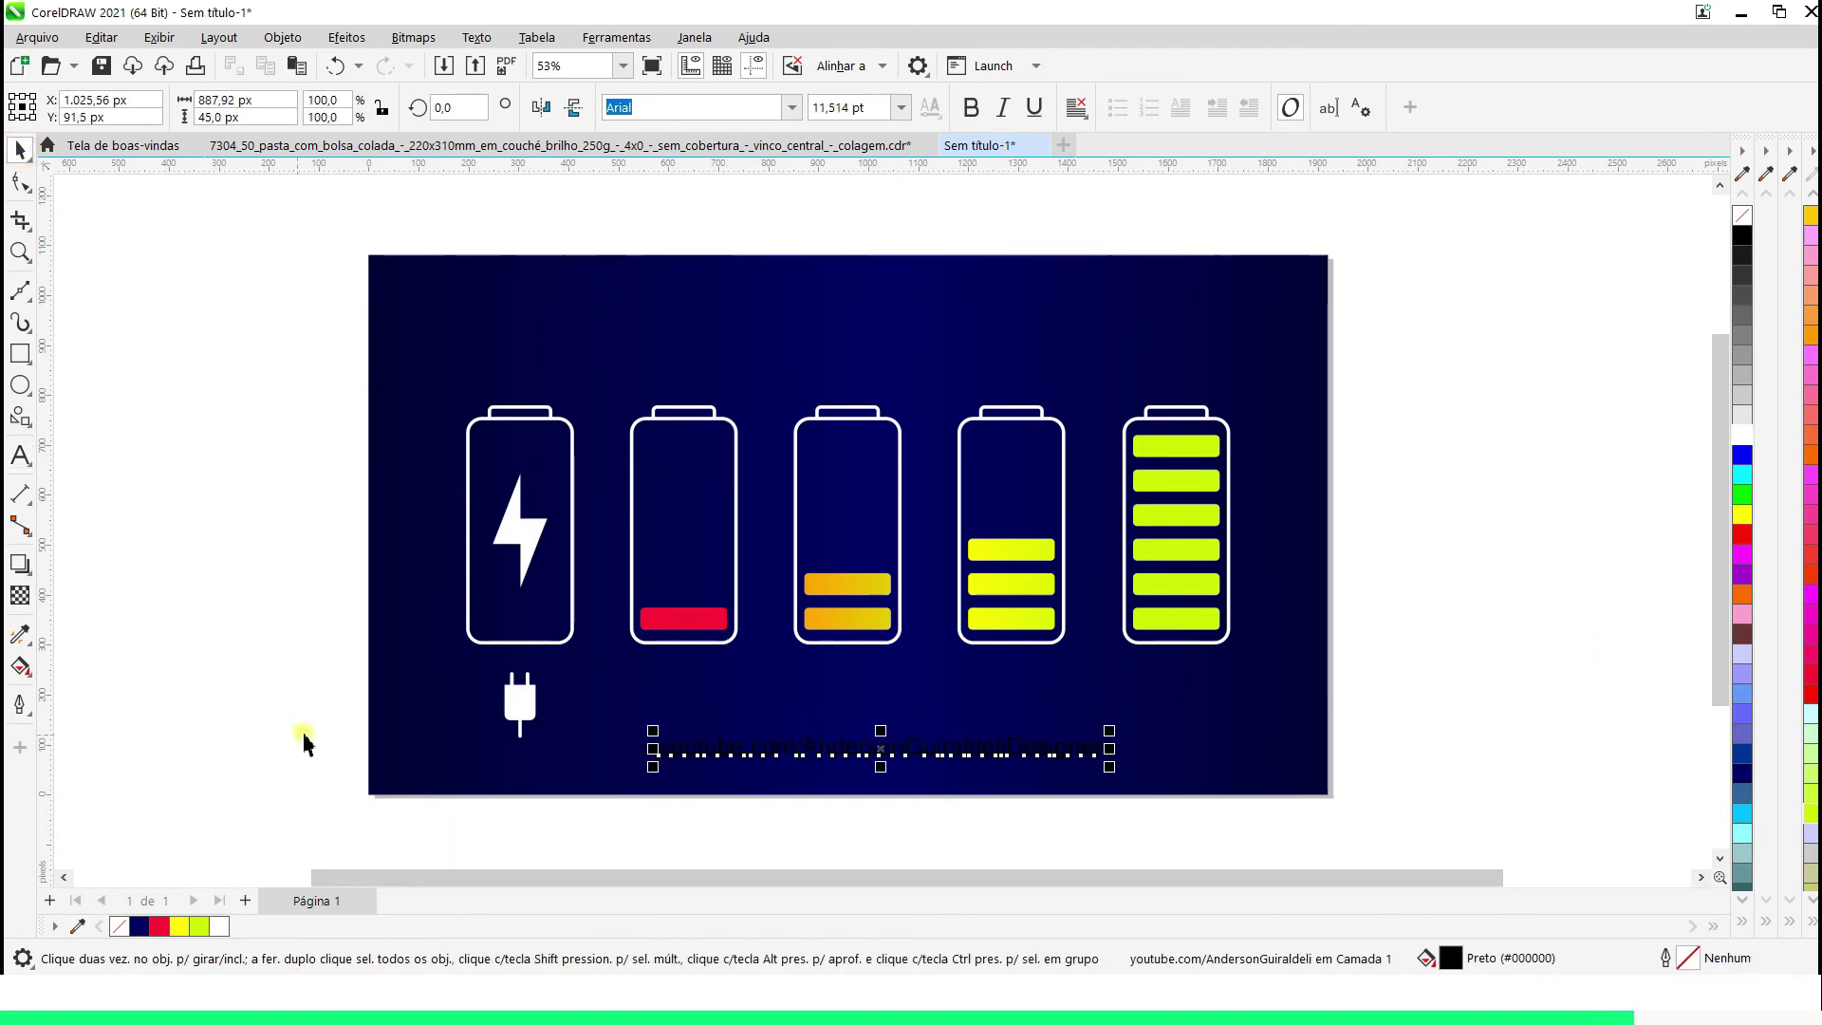
# Copy the yellow to yellow-green gradient from the fourth battery's bars onto the YouTube address text
pyautogui.press('F2')
pyautogui.moveTo(1388, 810); pyautogui.dragTo(342, 491)
pyautogui.click(20, 634)
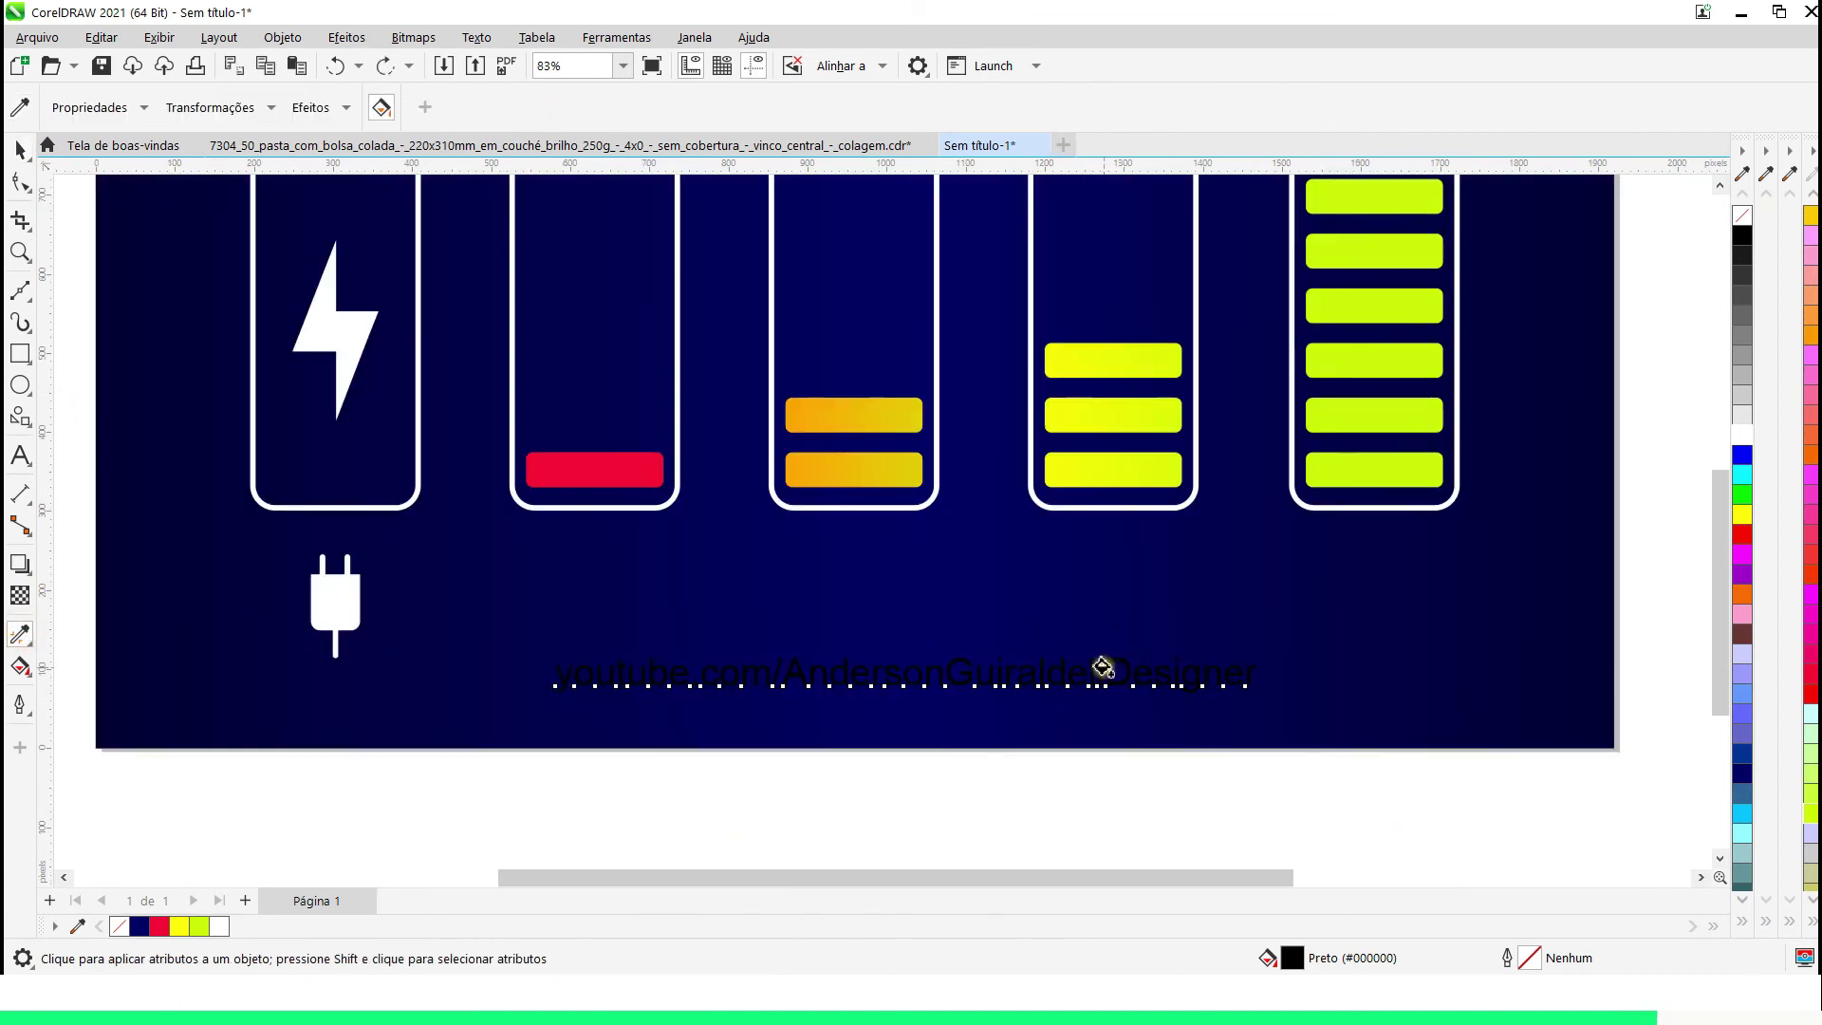
pyautogui.click(1102, 667)
pyautogui.press('space')
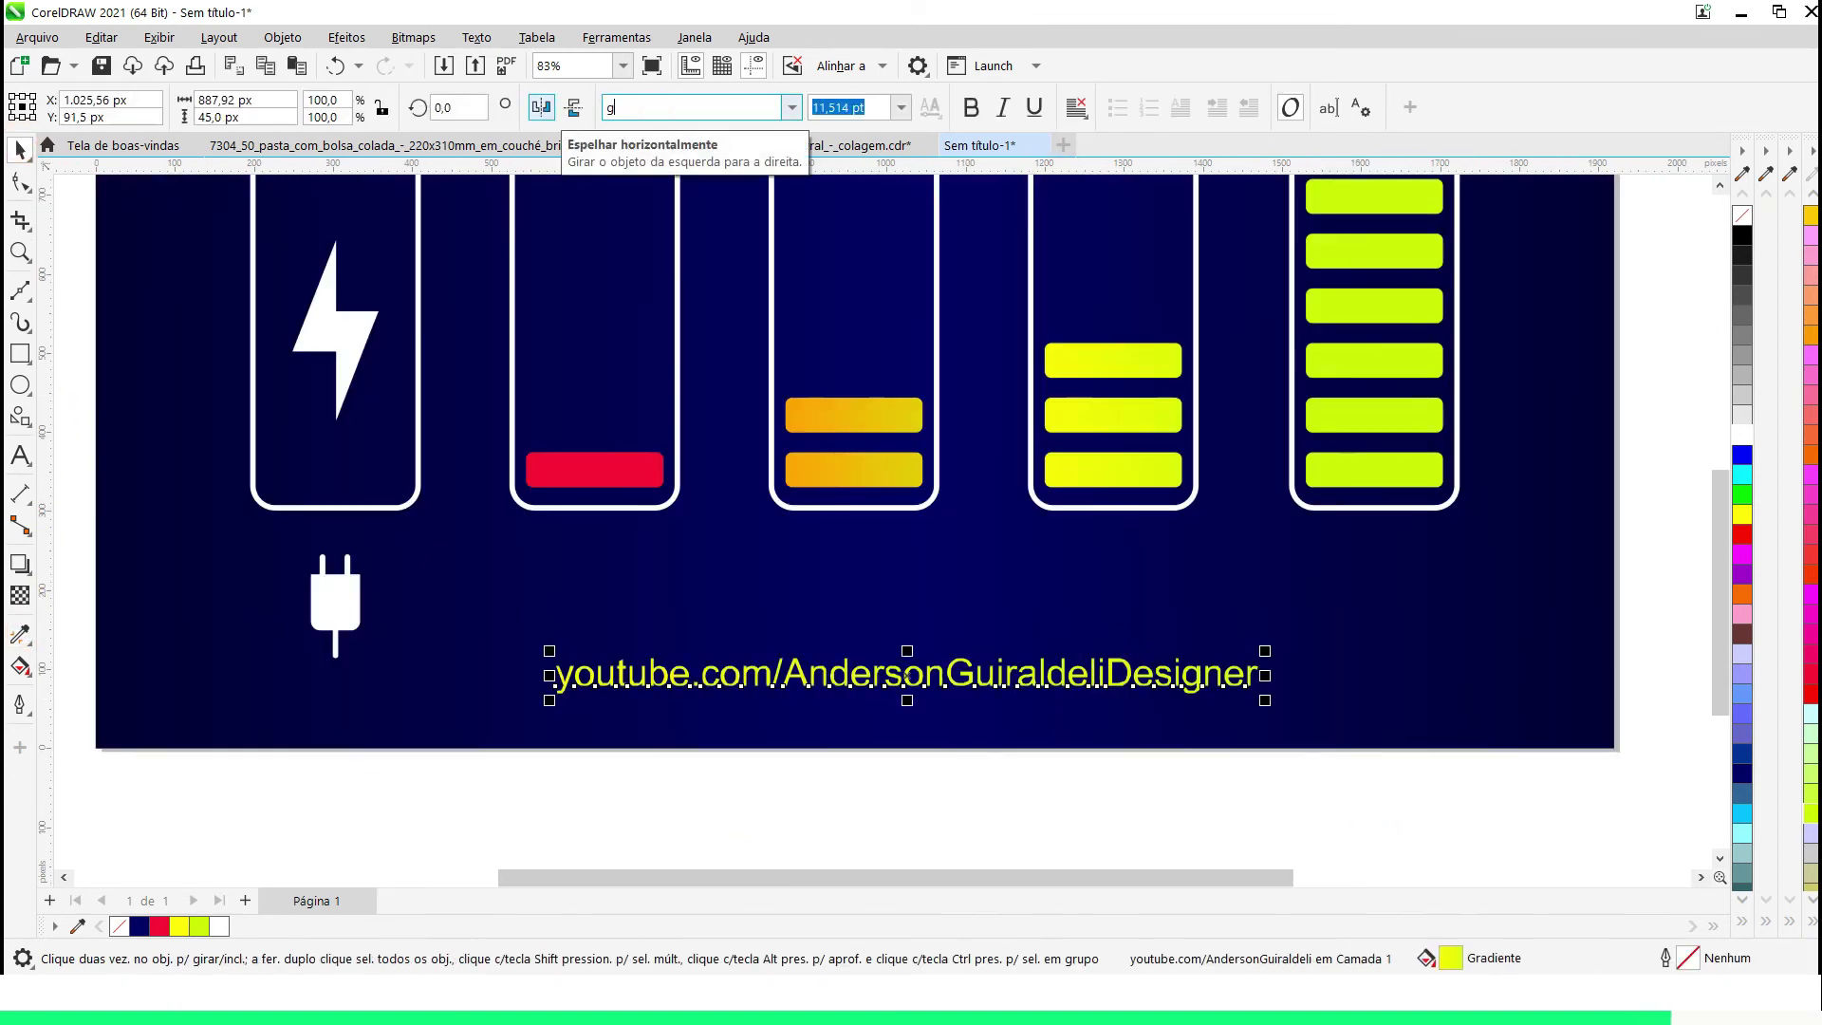
# Set the YouTube address text in Gotham at 5.93 pt, move it beneath the last two batteries and place a copy near the plug
pyautogui.moveTo(549, 648); pyautogui.dragTo(630, 663)
pyautogui.moveTo(1201, 685); pyautogui.dragTo(663, 630)
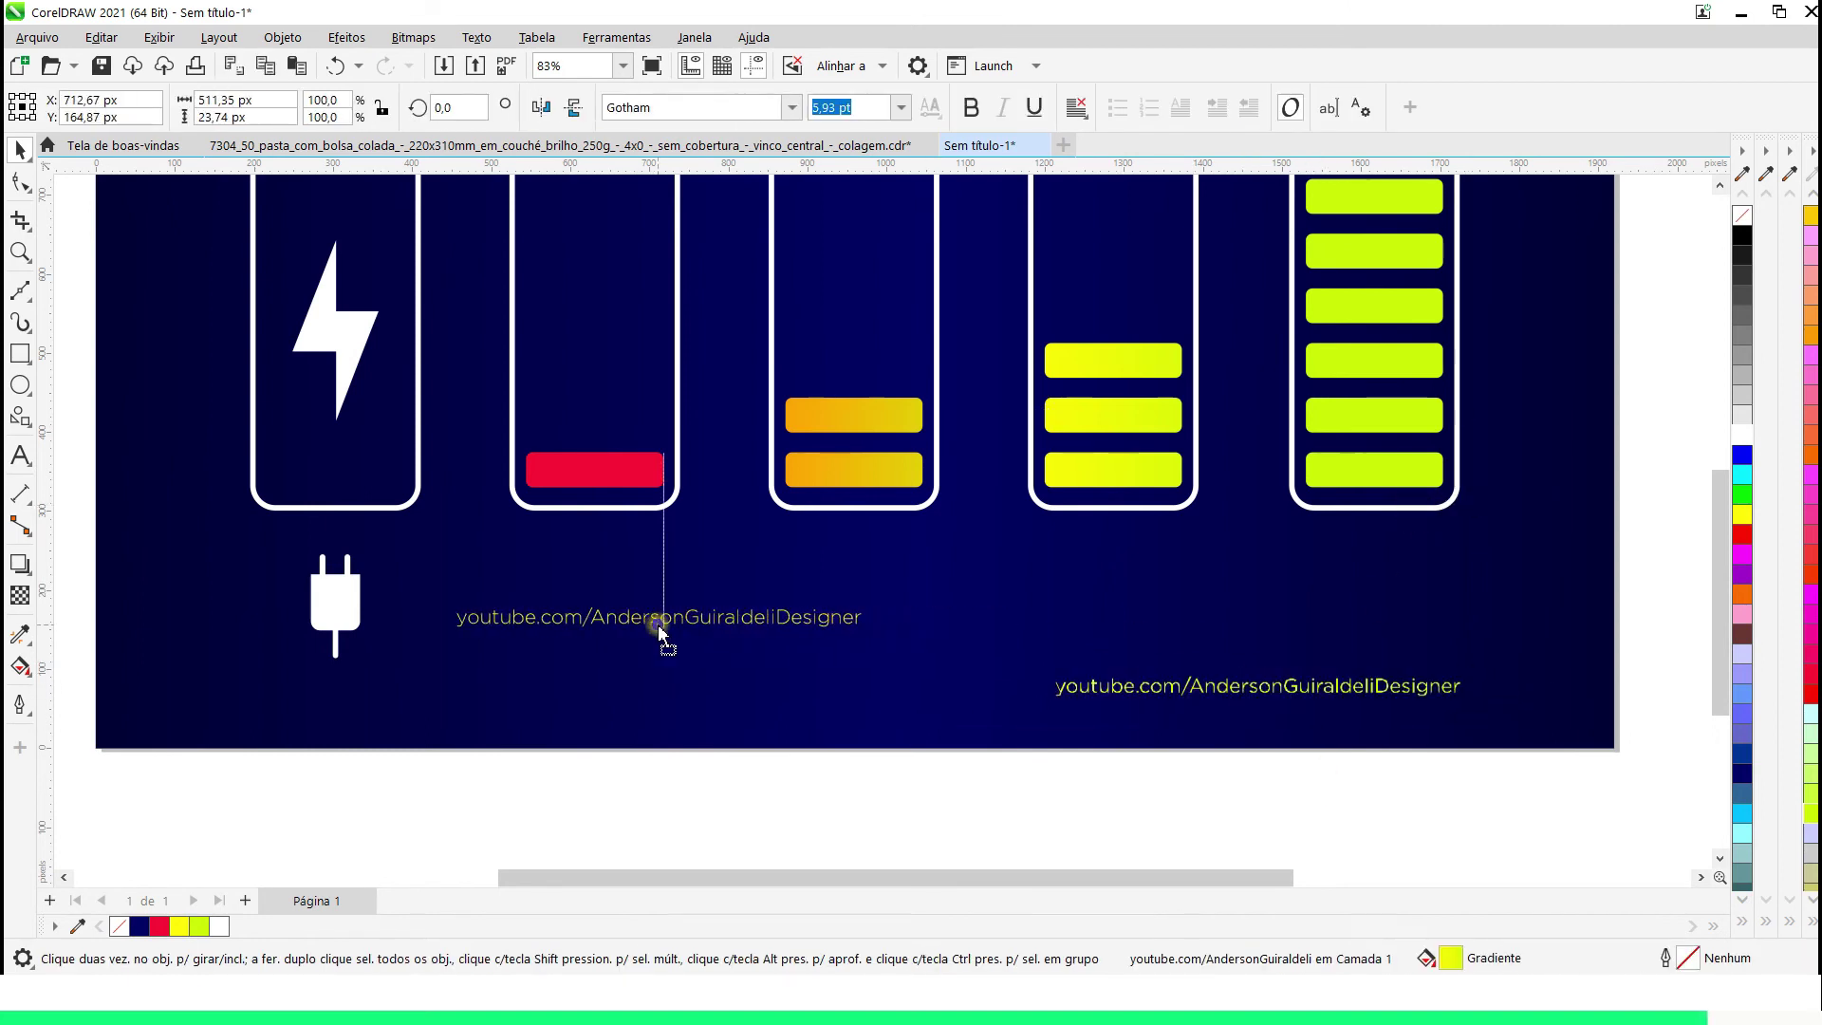
# Replace the copied address text's content with 25%
pyautogui.doubleClick(869, 626)
pyautogui.moveTo(869, 626); pyautogui.dragTo(459, 617)
pyautogui.write('25%')
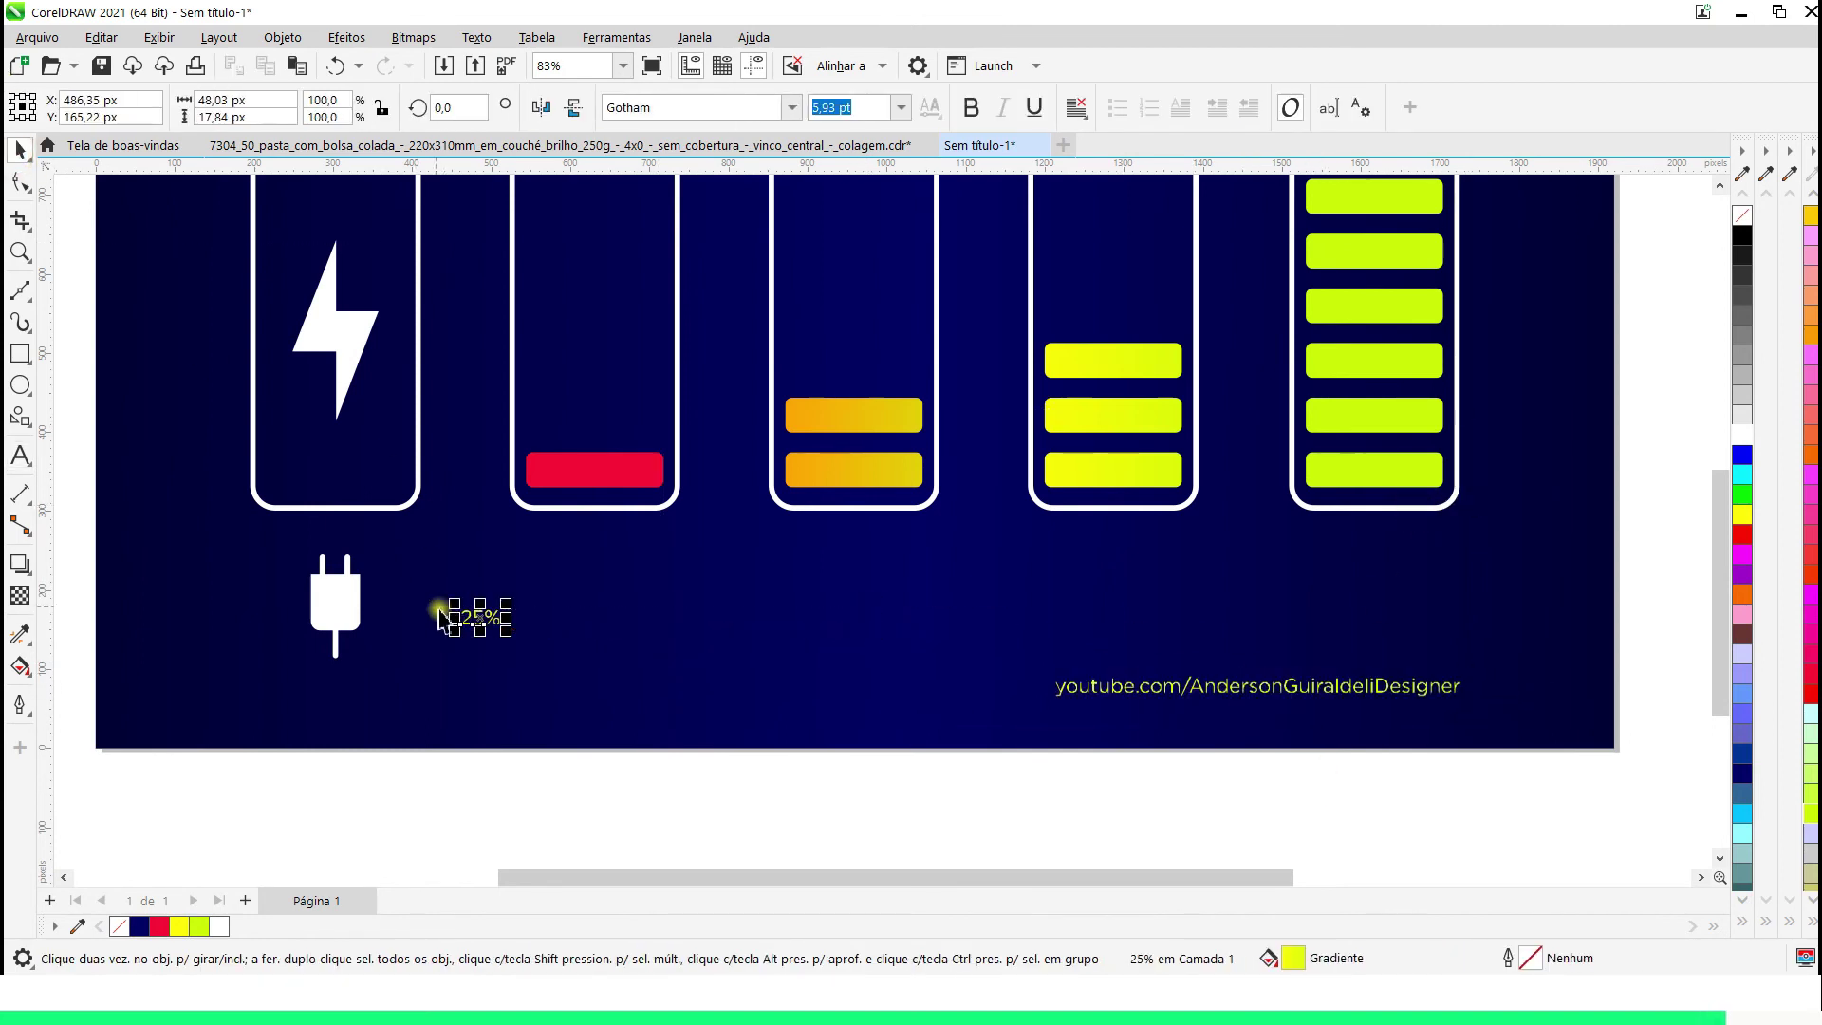
# Scale the 25% label to 9.876 pt and place it beneath the second battery, top-aligned with the plug
pyautogui.keyDown('shift'); pyautogui.click(327, 594); pyautogui.keyUp('shift')
pyautogui.moveTo(578, 574); pyautogui.dragTo(639, 589)
pyautogui.press('t')
pyautogui.click(594, 849)
pyautogui.click(585, 563)
pyautogui.keyDown('shift'); pyautogui.click(299, 605); pyautogui.keyUp('shift')
pyautogui.keyDown('shift'); pyautogui.click(362, 647); pyautogui.keyUp('shift')
pyautogui.keyDown('shift'); pyautogui.click(348, 612); pyautogui.keyUp('shift')
pyautogui.click(665, 865)
pyautogui.click(612, 569)
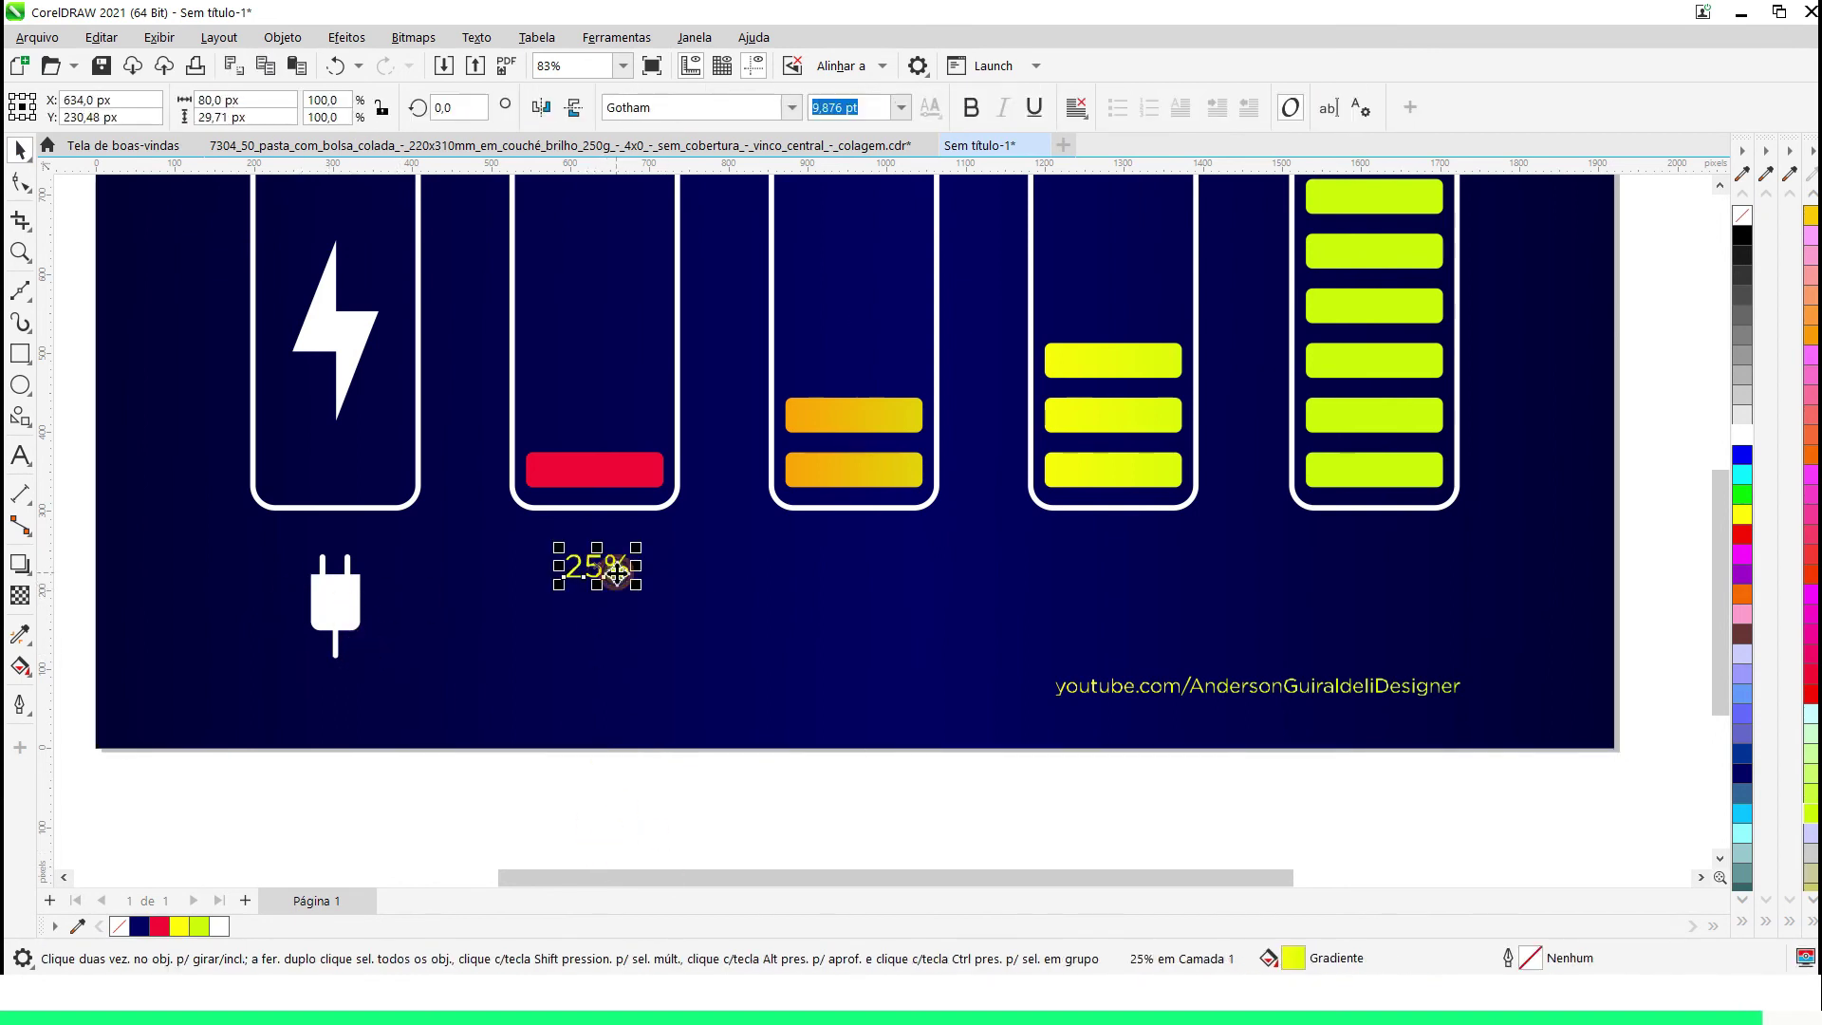
# Fill the 25% label with white and place copies of it beneath the third, fourth and fifth batteries
pyautogui.click(1743, 434)
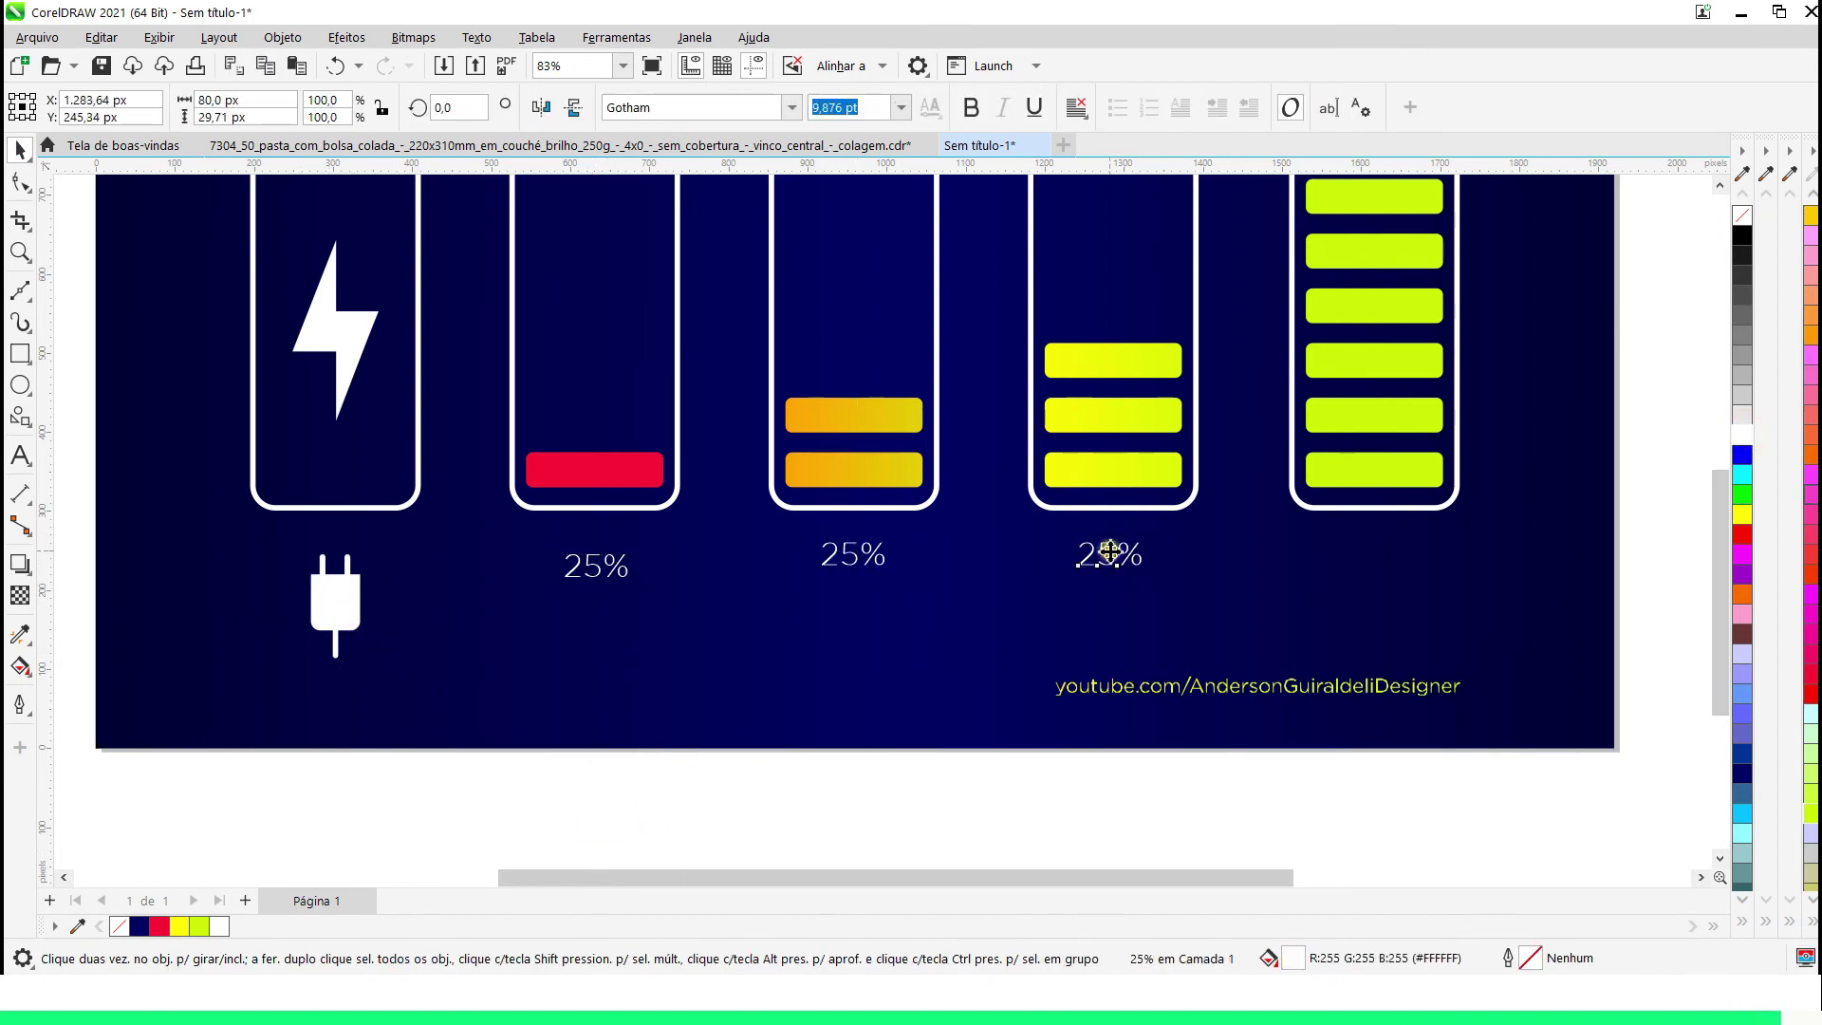
pyautogui.moveTo(1110, 551); pyautogui.dragTo(1374, 552)
pyautogui.rightClick(1374, 552)
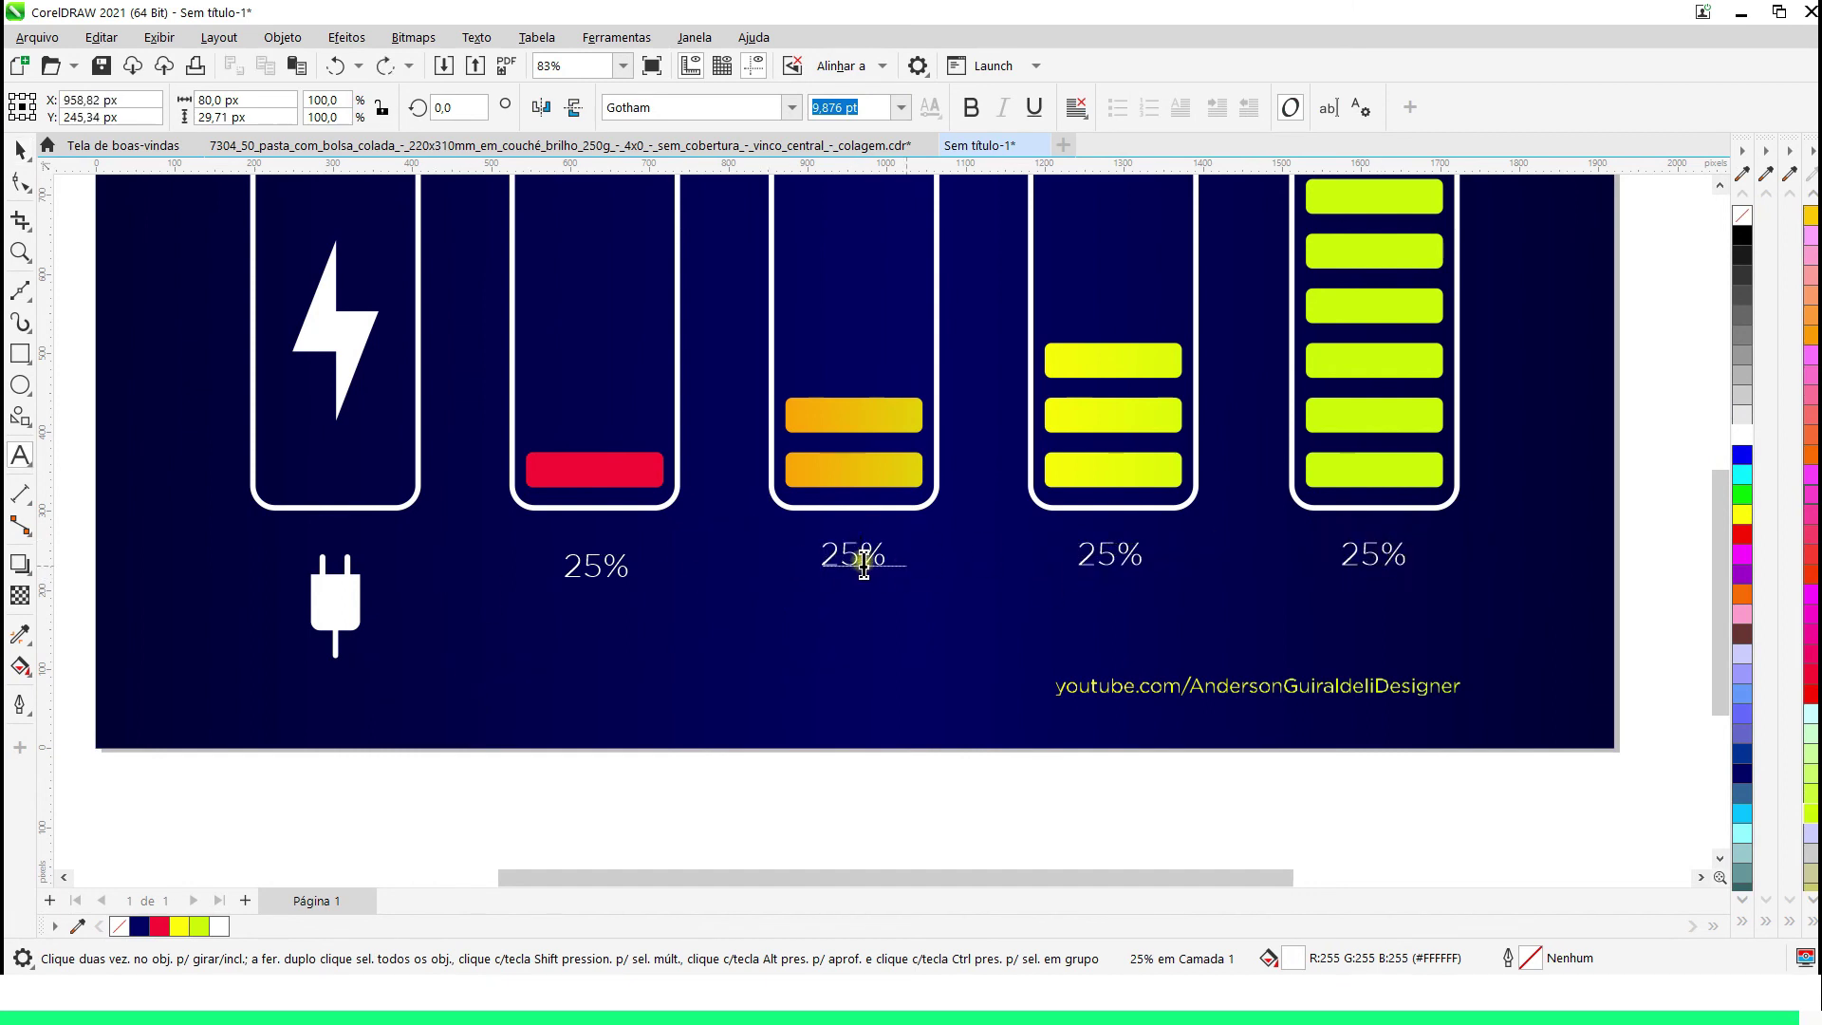
# Change the three copied labels beneath the third, fourth and fifth batteries to 50%, 75% and 100%
pyautogui.click(1115, 559)
pyautogui.press('BackSpace')
pyautogui.press('BackSpace')
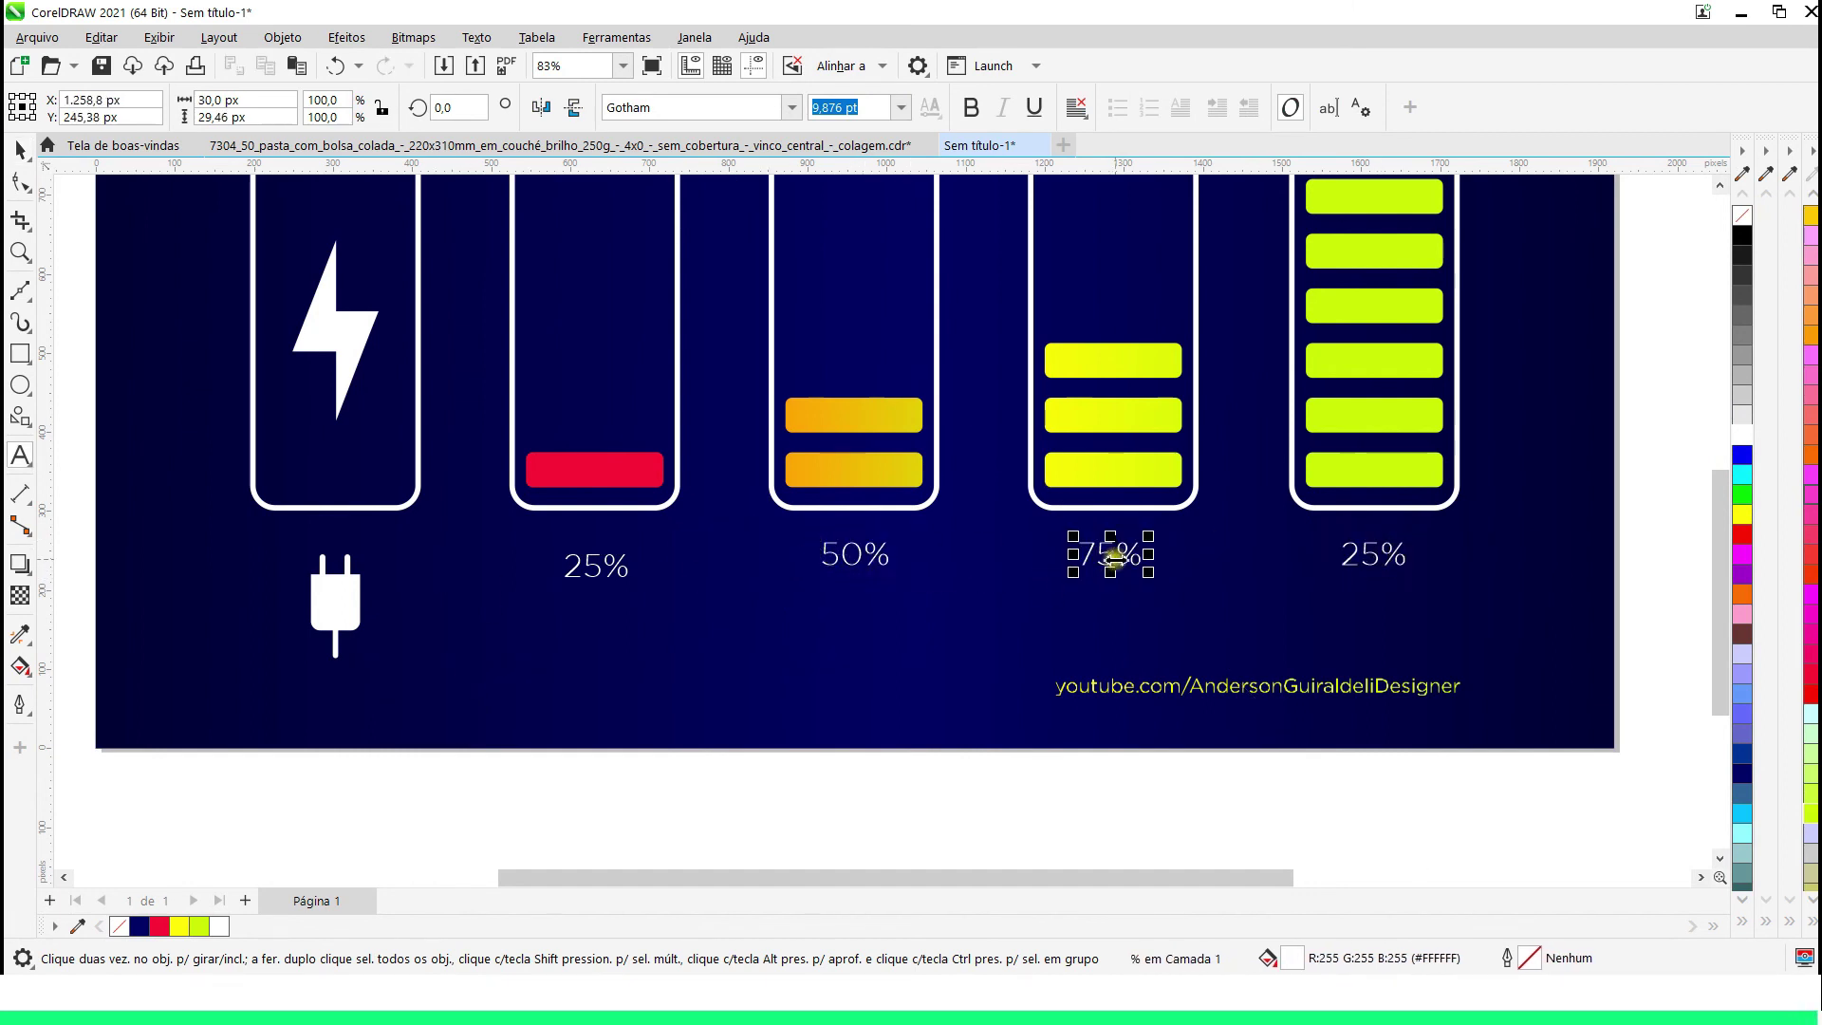
pyautogui.click(1375, 555)
pyautogui.click(20, 149)
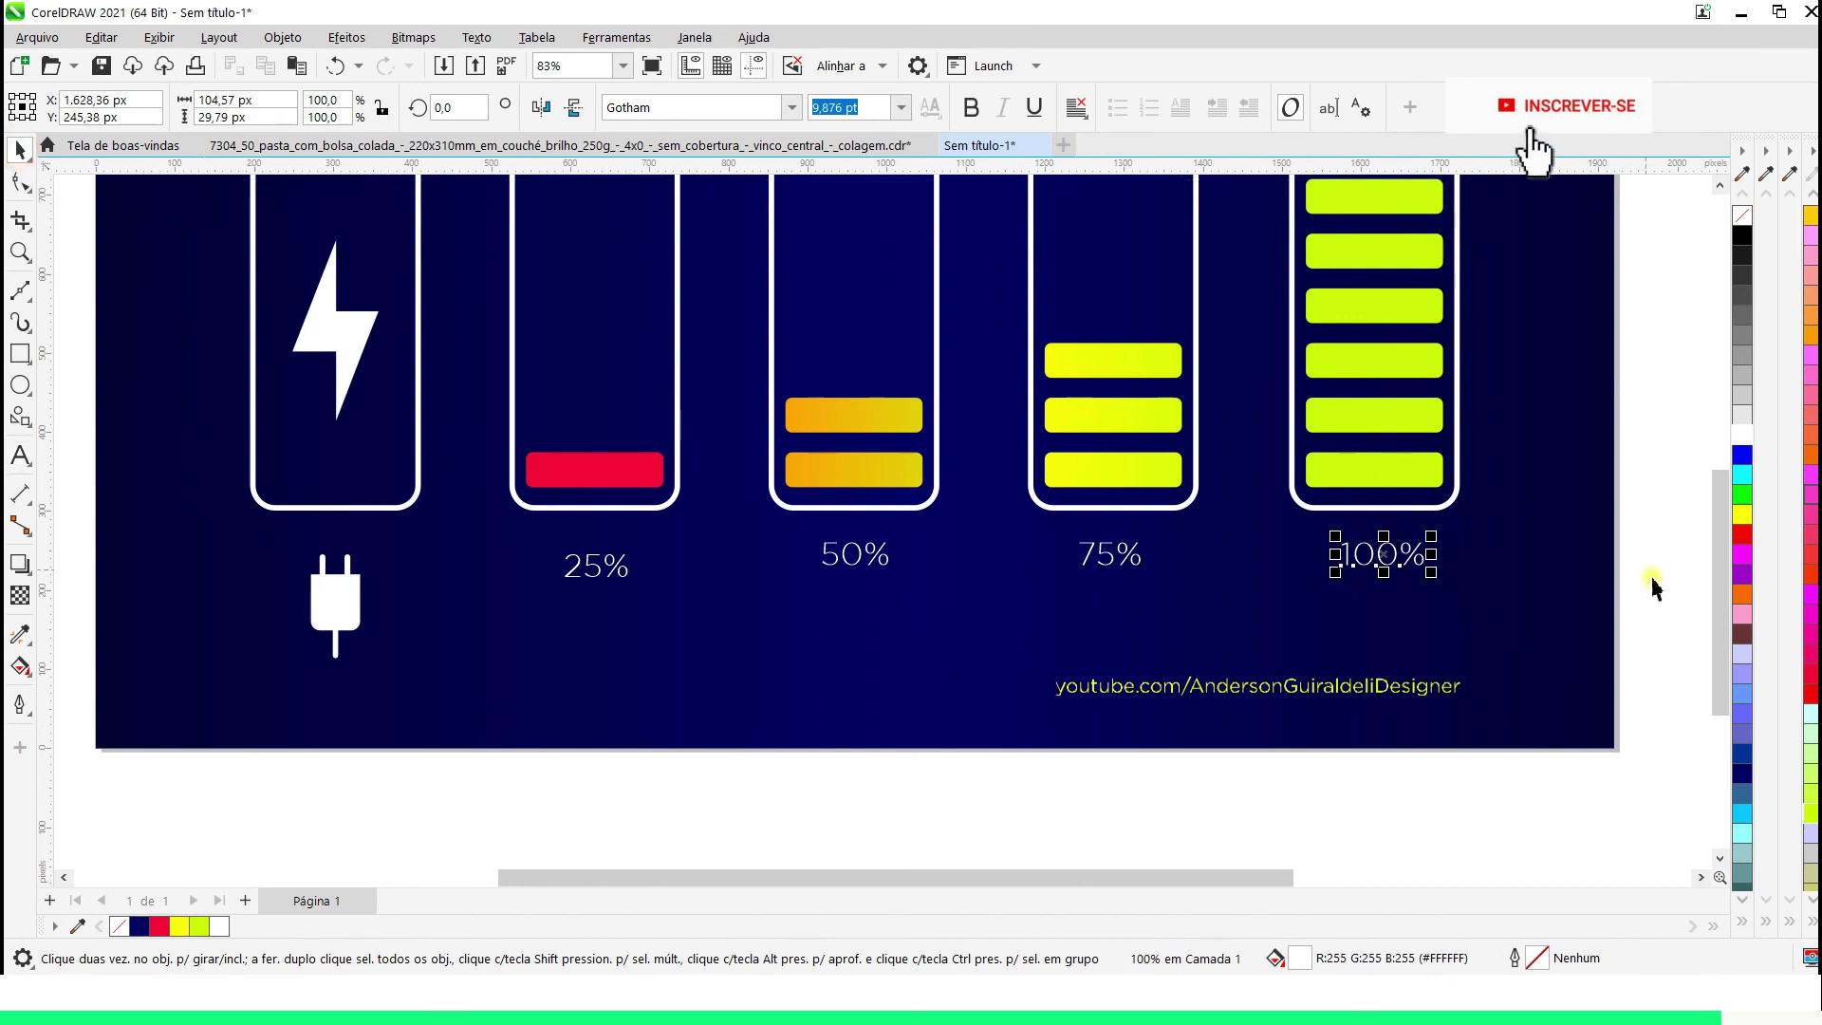
# Align the top edges of the four percentage labels with the top of the plug
pyautogui.moveTo(1651, 653); pyautogui.dragTo(531, 492)
pyautogui.keyDown('shift'); pyautogui.click(351, 598); pyautogui.keyUp('shift')
pyautogui.press('t')
pyautogui.press('Escape')
# Centre the plug and each percentage label horizontally on the battery outline above it
pyautogui.click(351, 612)
pyautogui.keyDown('shift'); pyautogui.click(387, 507); pyautogui.keyUp('shift')
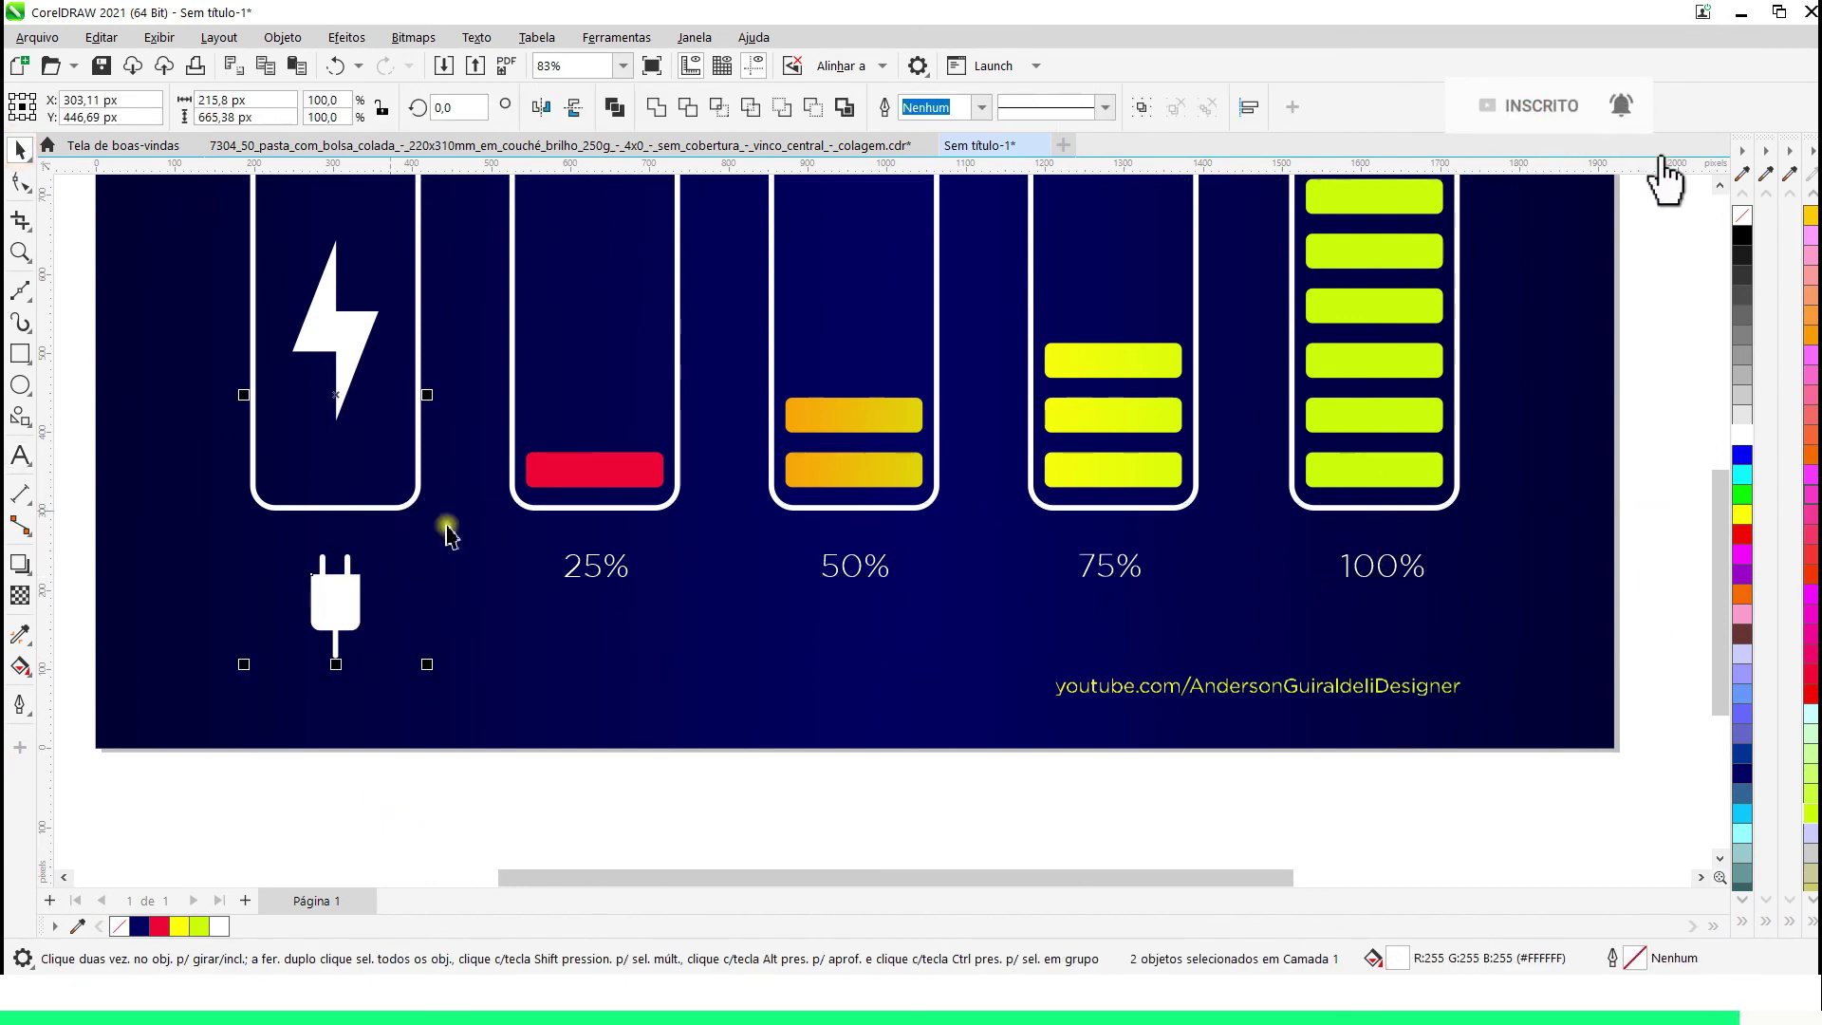
pyautogui.click(596, 567)
pyautogui.keyDown('shift'); pyautogui.click(612, 508); pyautogui.keyUp('shift')
pyautogui.press('c')
pyautogui.click(830, 570)
pyautogui.keyDown('shift'); pyautogui.click(833, 506); pyautogui.keyUp('shift')
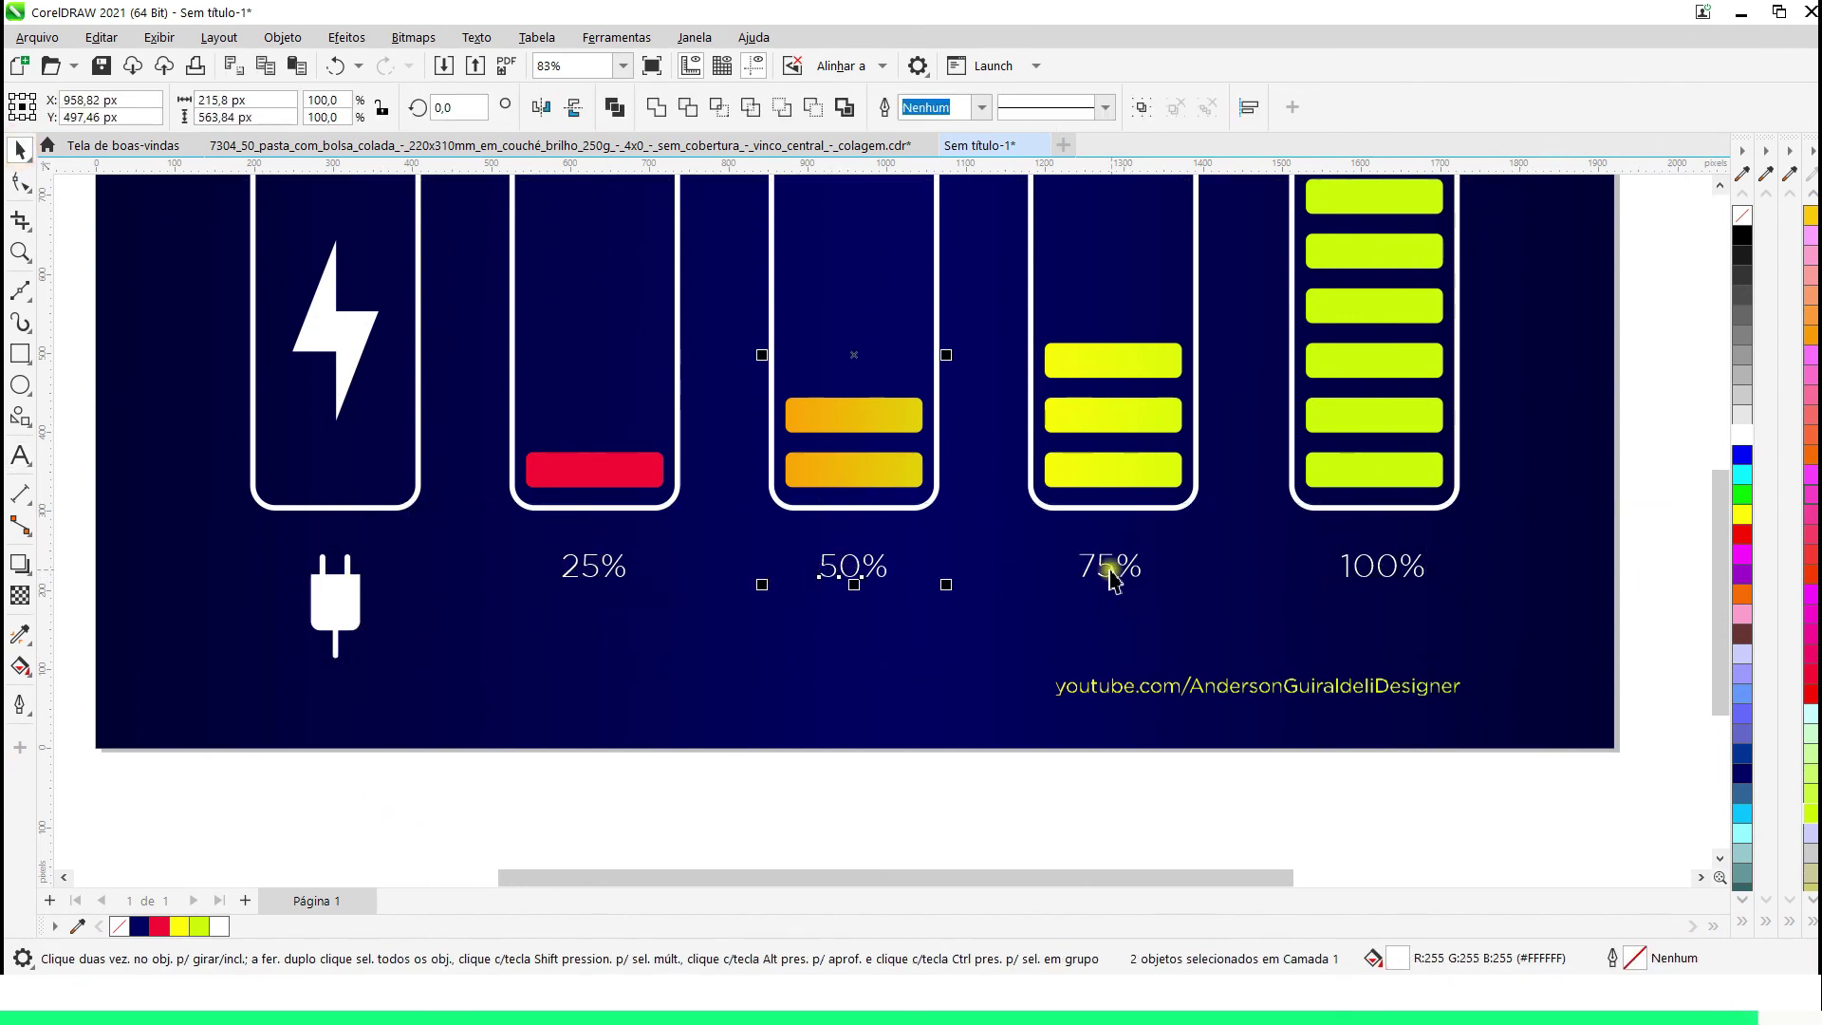
pyautogui.click(1110, 569)
pyautogui.keyDown('shift'); pyautogui.click(1113, 509); pyautogui.keyUp('shift')
pyautogui.click(1379, 570)
pyautogui.keyDown('shift'); pyautogui.click(1359, 507); pyautogui.keyUp('shift')
pyautogui.press('c')
# Centre the YouTube address text horizontally on the background rectangle and show the whole finished artwork
pyautogui.click(1198, 687)
pyautogui.keyDown('shift'); pyautogui.click(1179, 727); pyautogui.keyUp('shift')
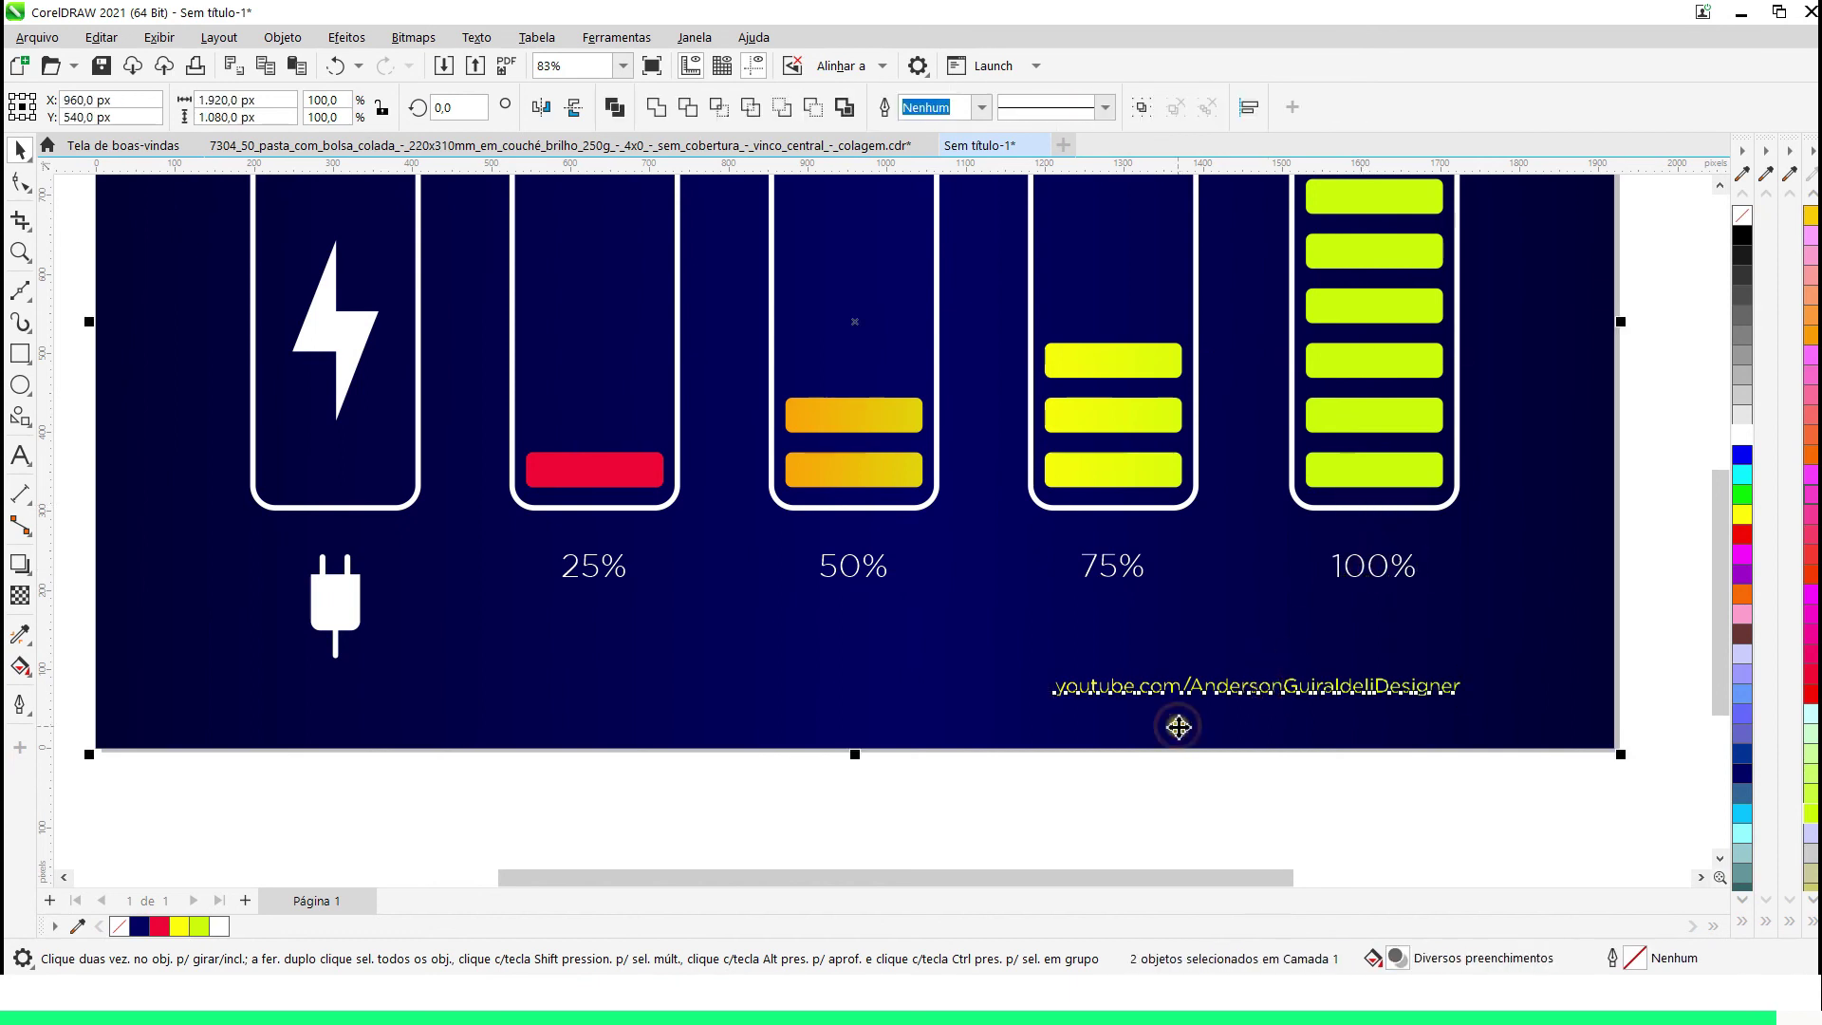
pyautogui.press('c')
pyautogui.click(1006, 787)
pyautogui.scroll(-2, 1008, 783)
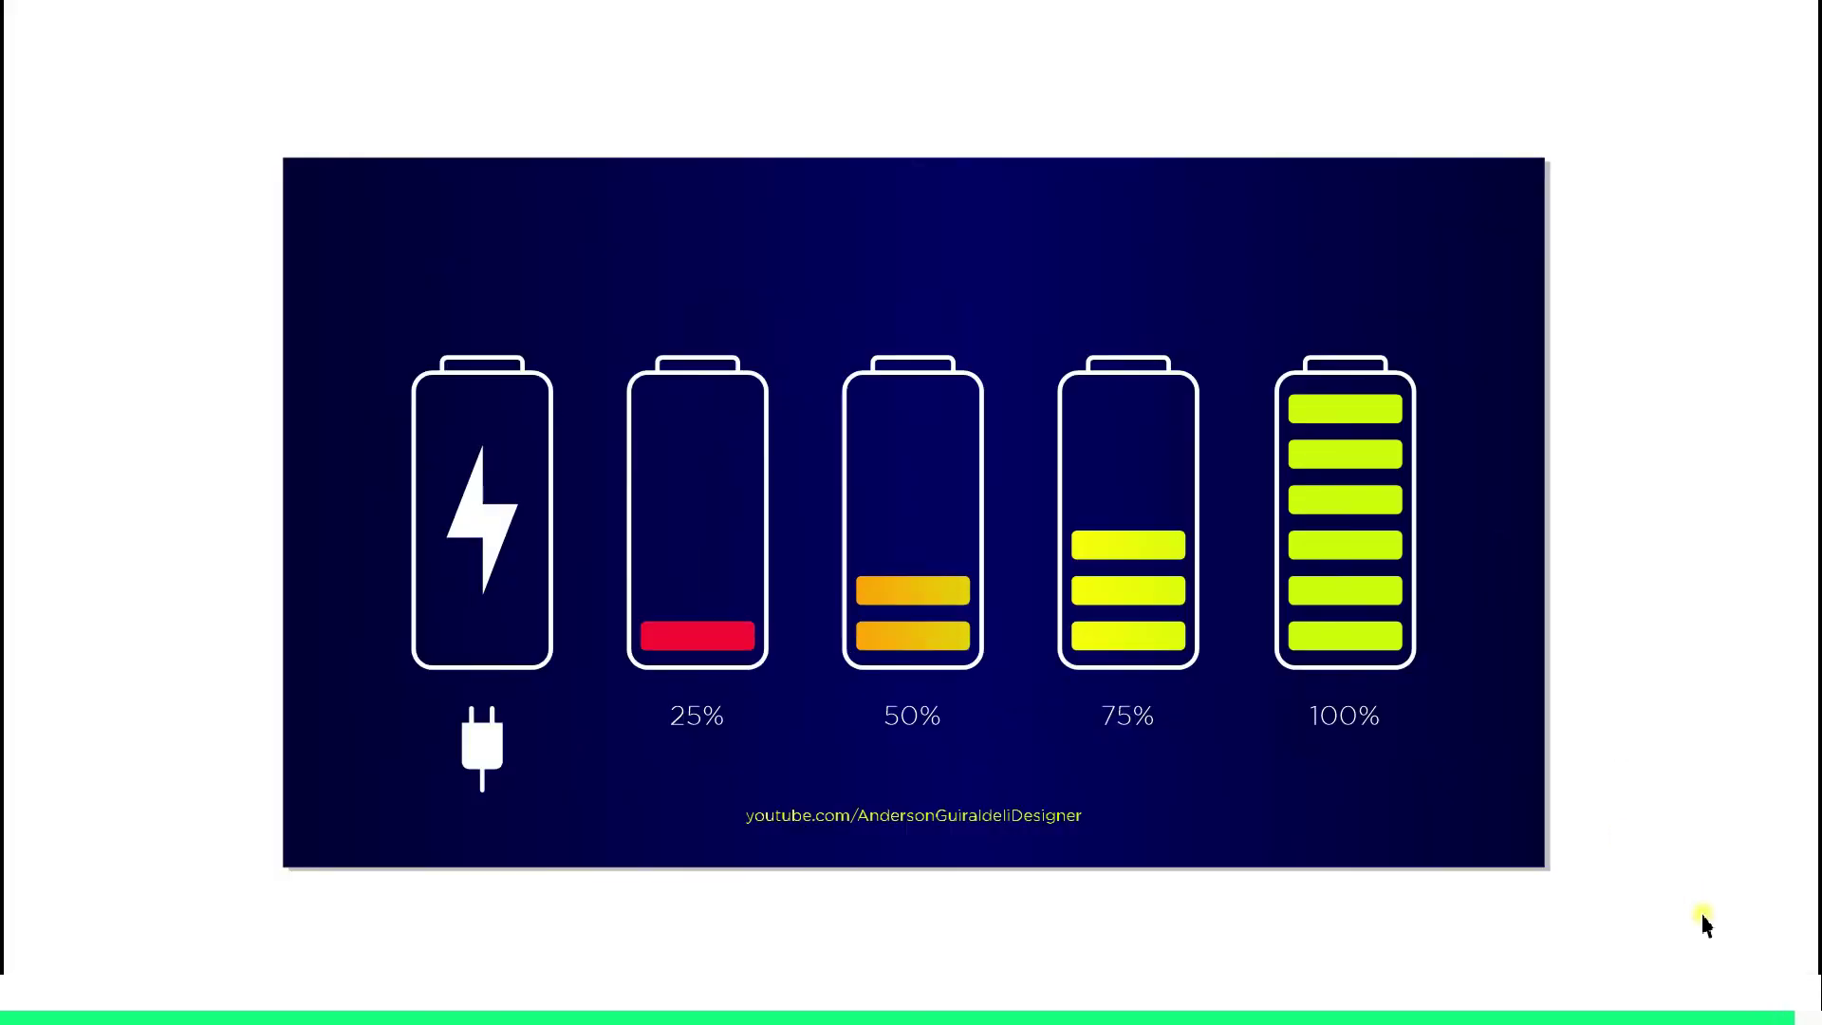